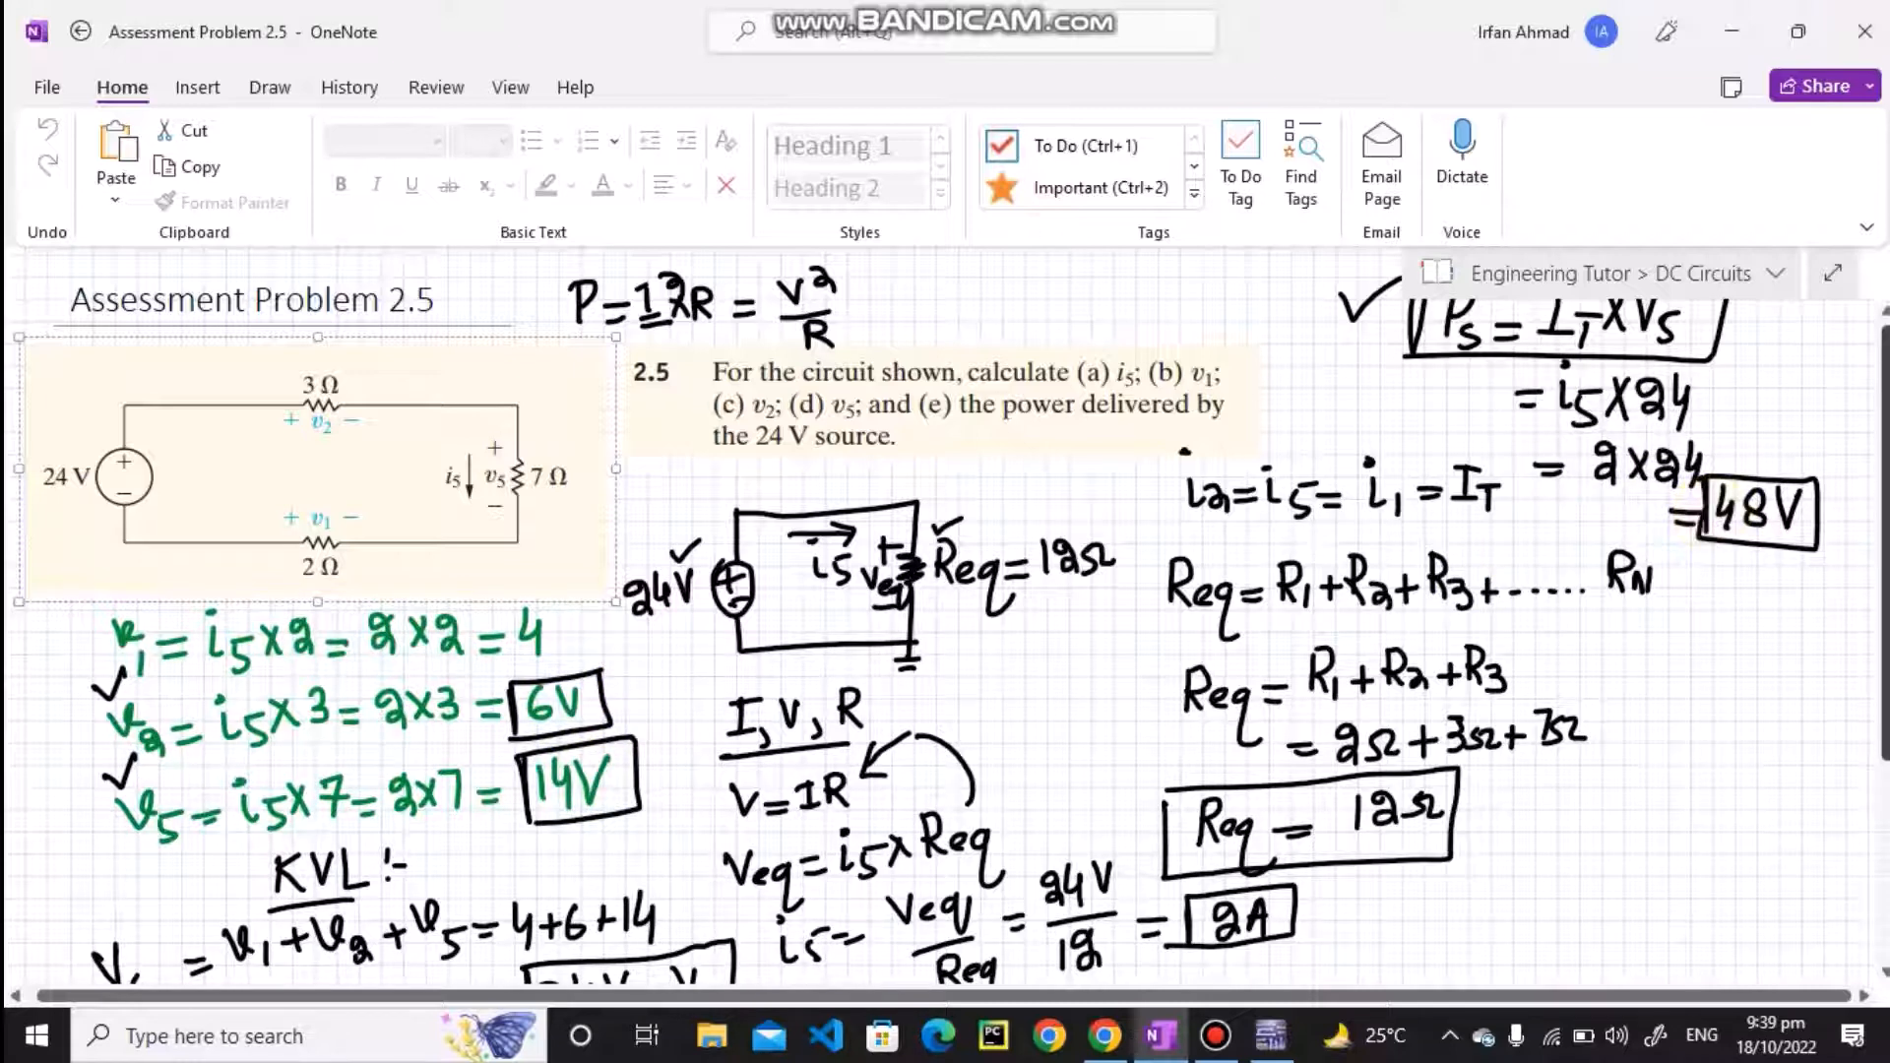
# Step: Switch to Multisim and place a DC_POWER source from the POWER_SOURCES family on the blank Design1 schematic
pyautogui.scroll(-2, 1876, 581)
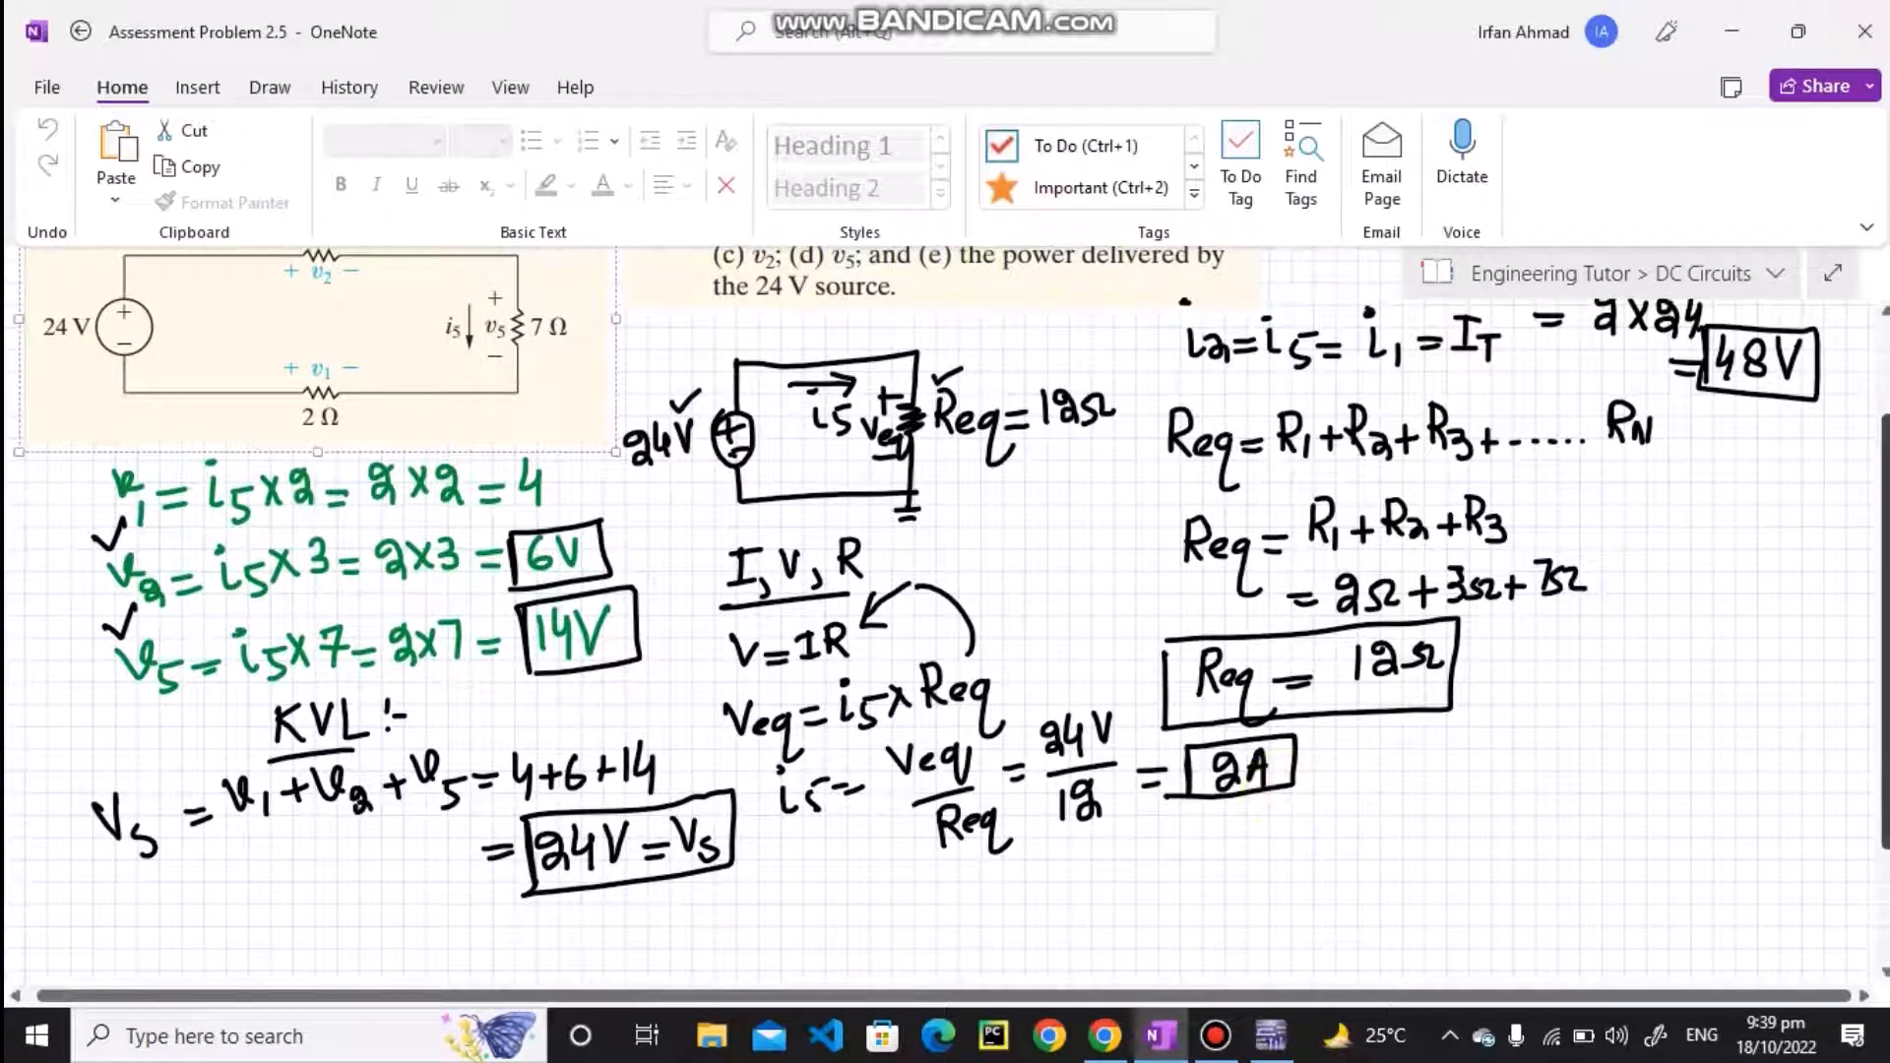
pyautogui.scroll(2, 1344, 748)
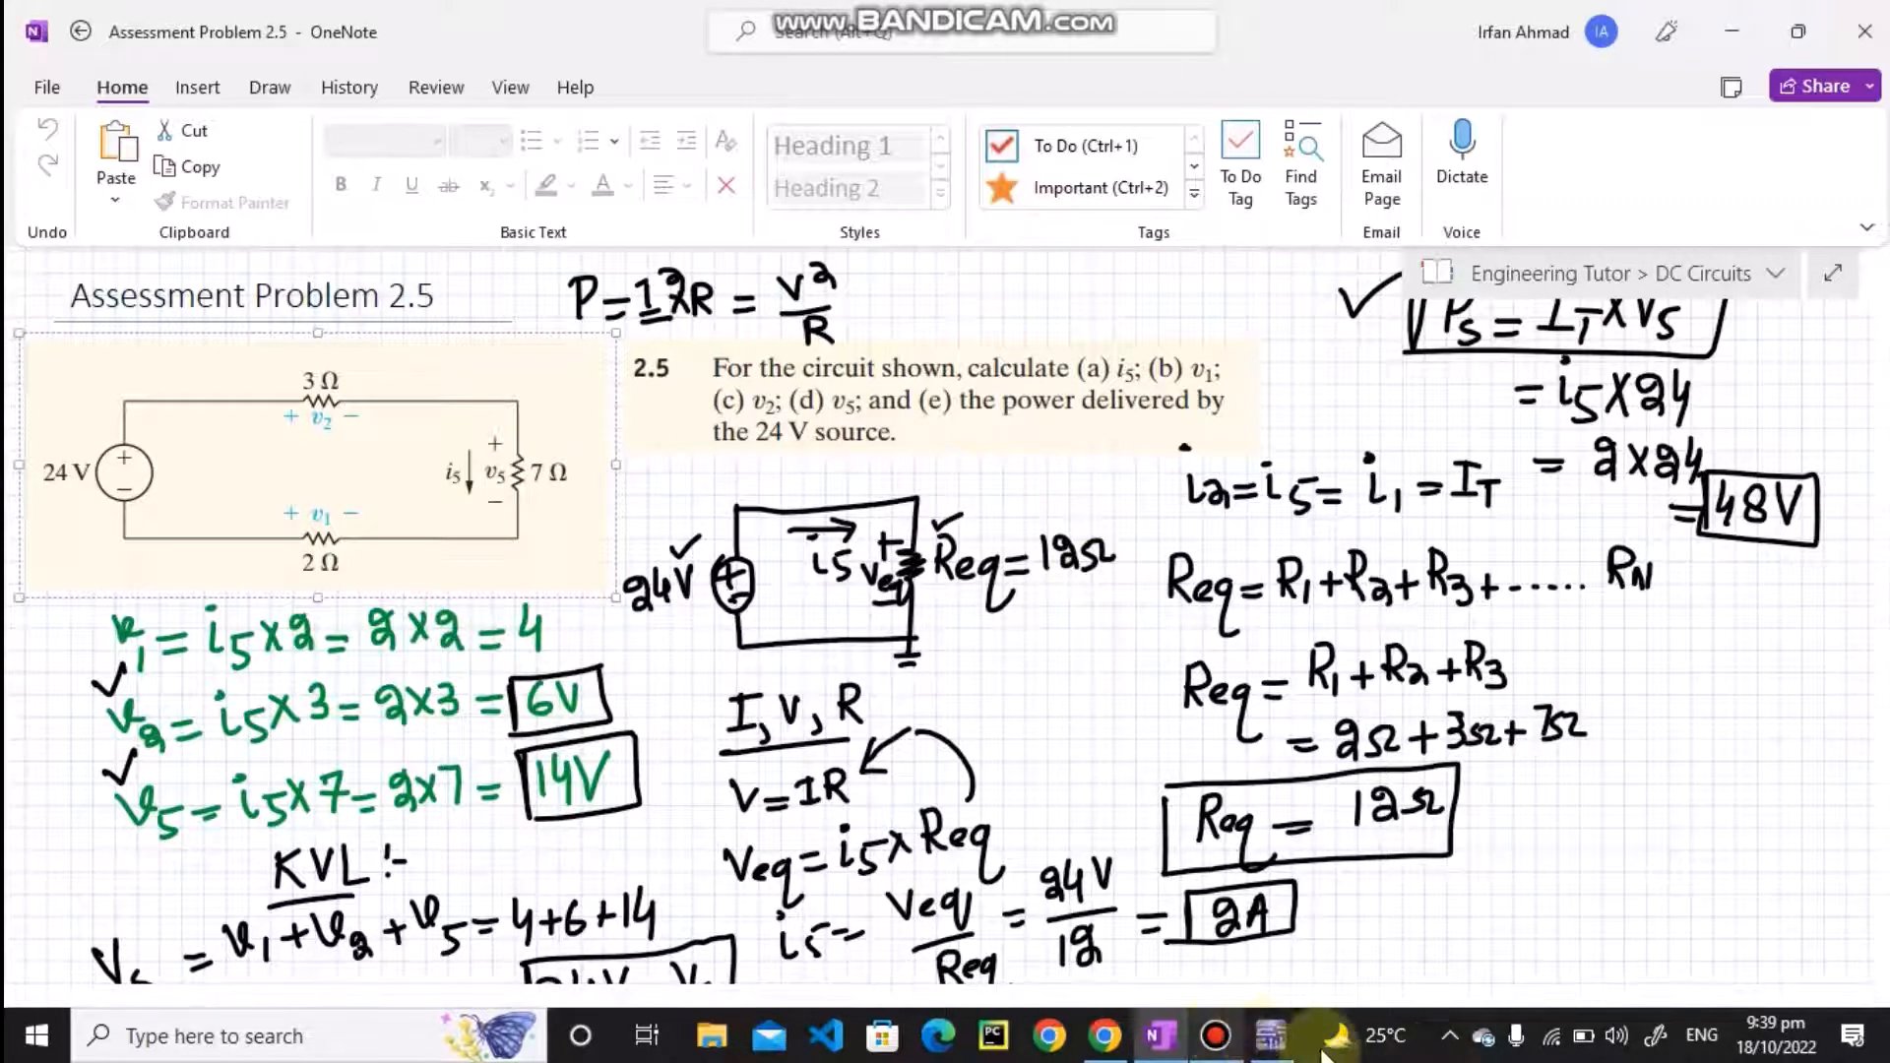
pyautogui.click(1270, 1039)
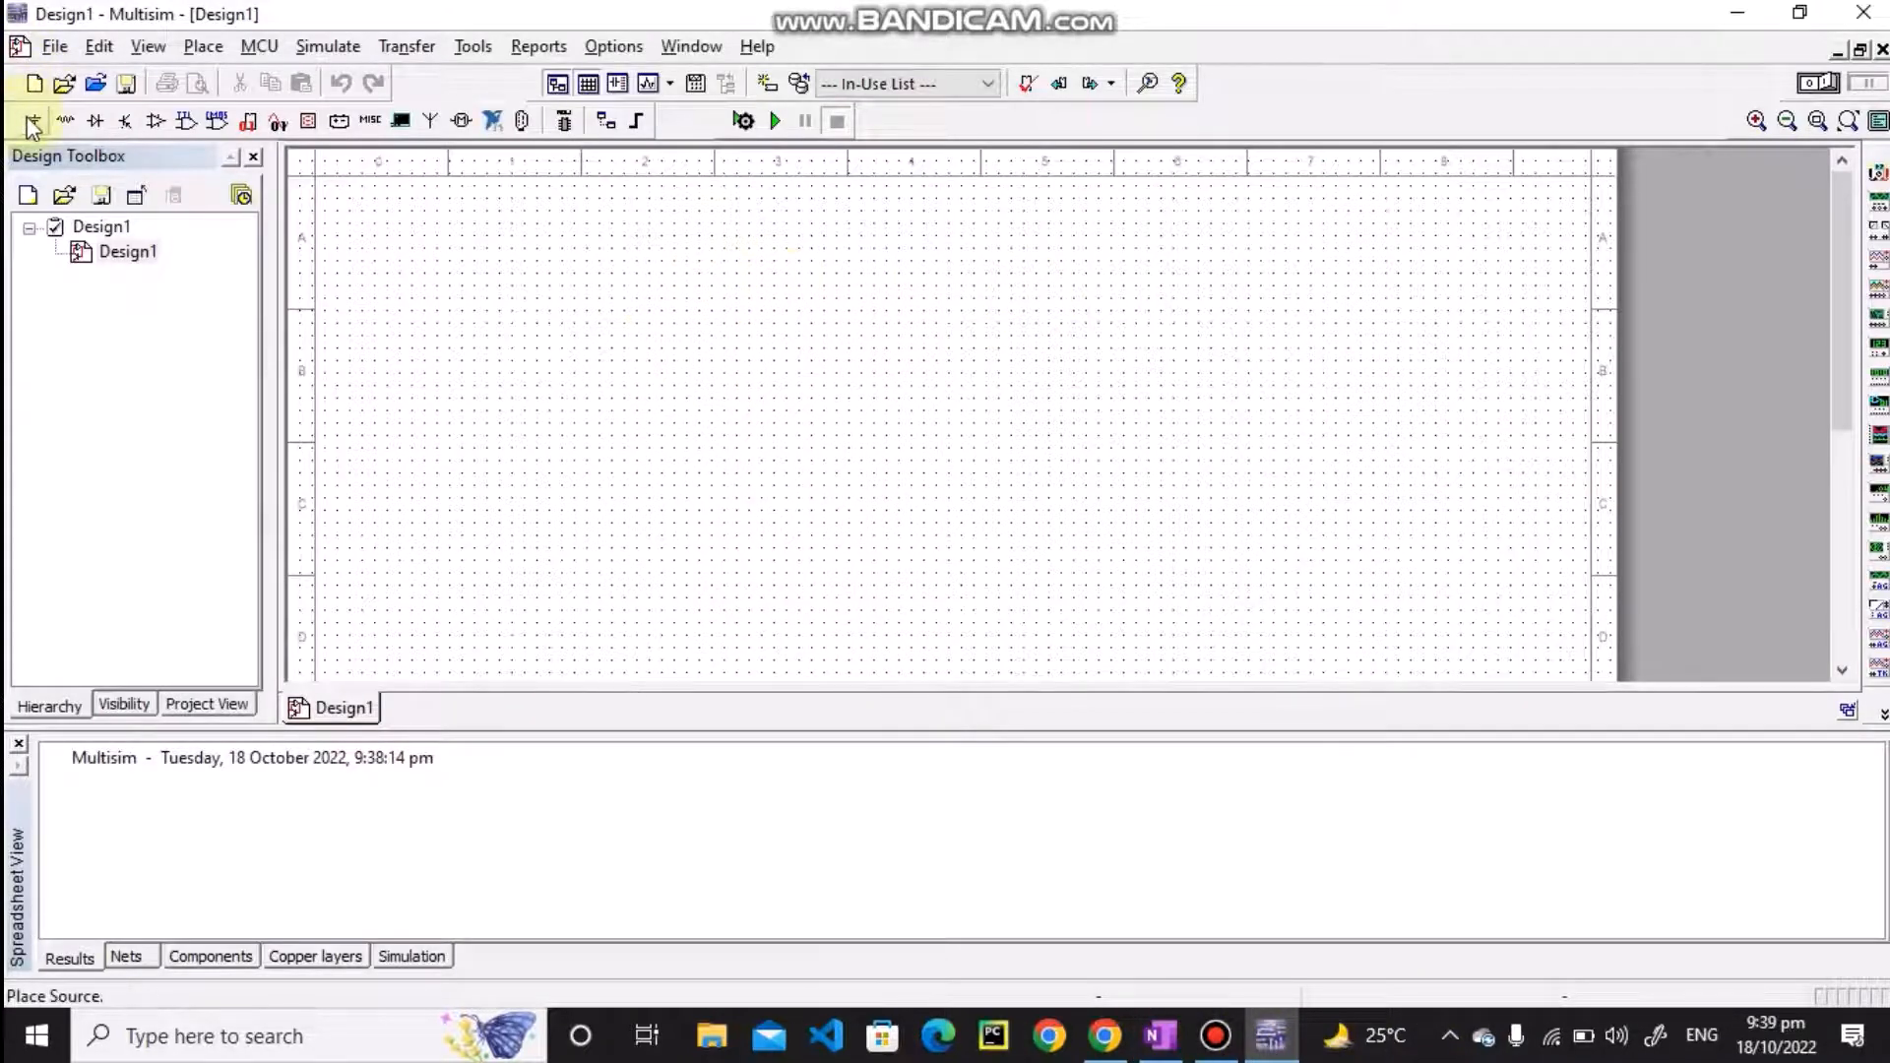
pyautogui.click(35, 120)
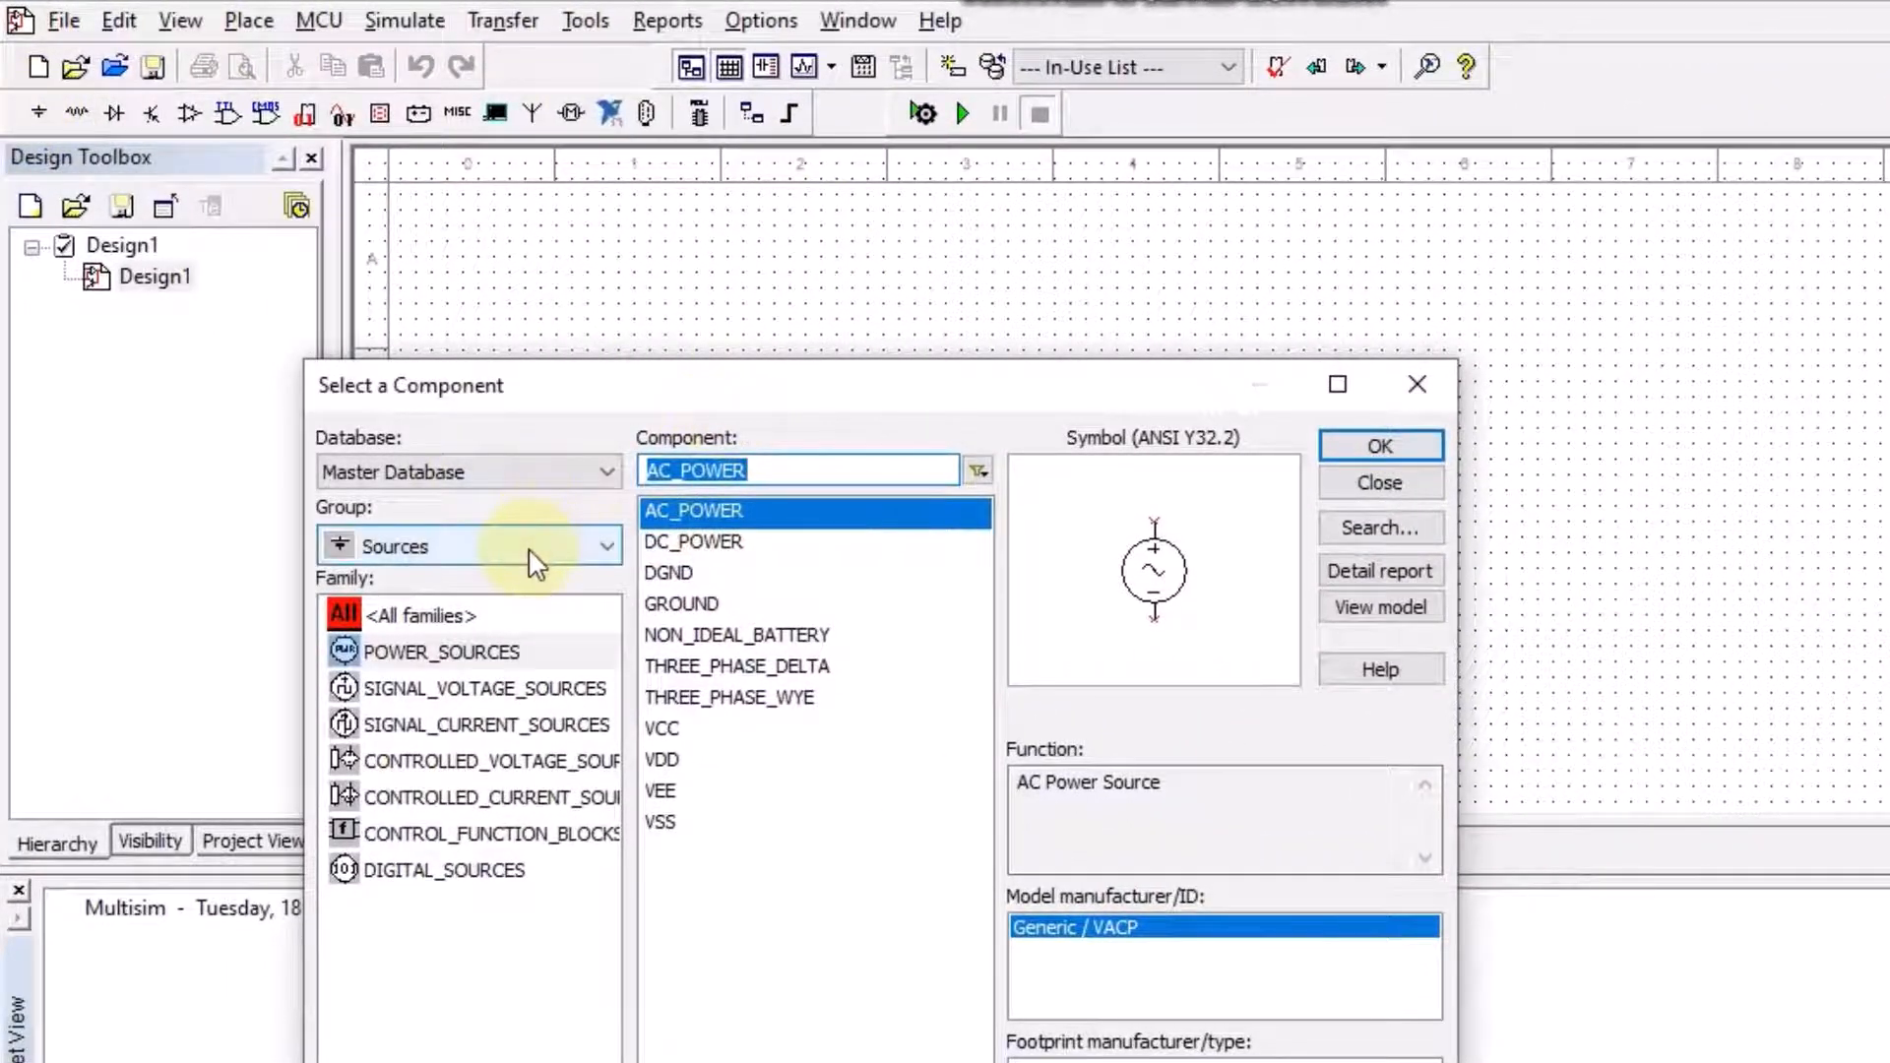
pyautogui.click(714, 542)
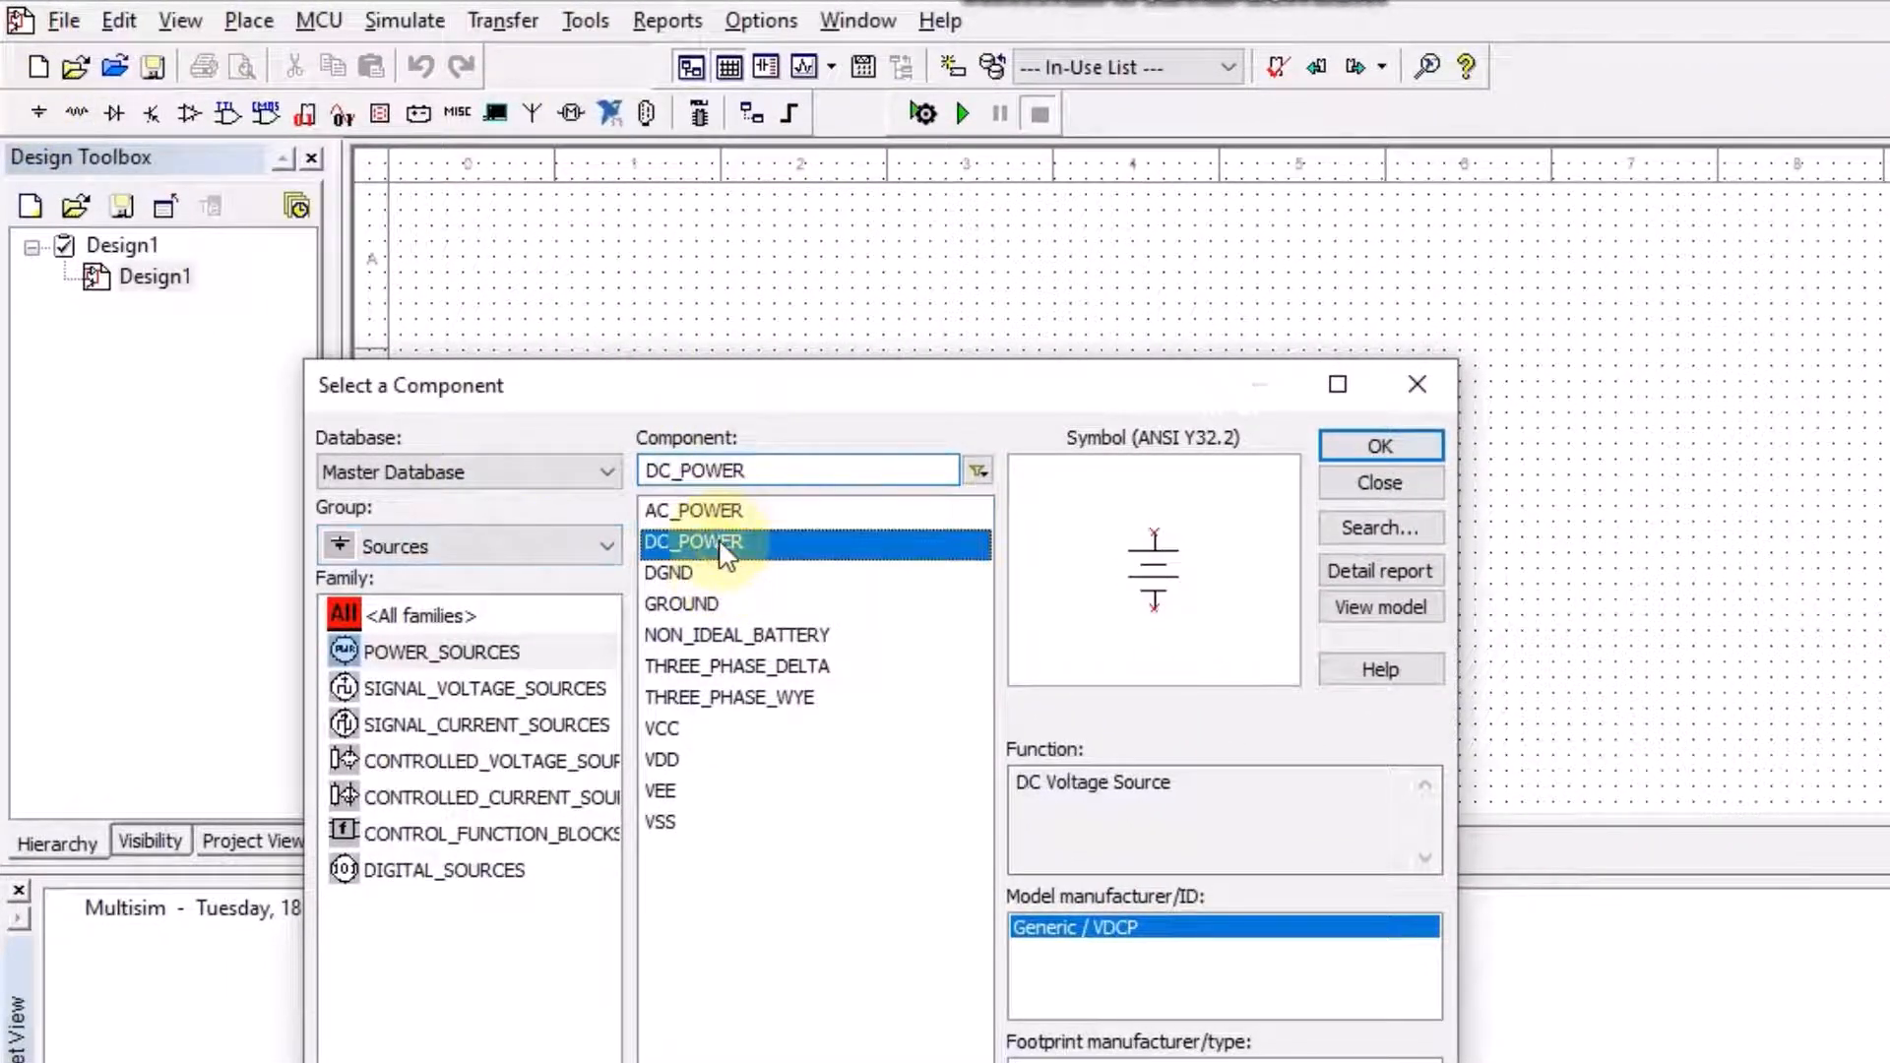
pyautogui.click(1380, 449)
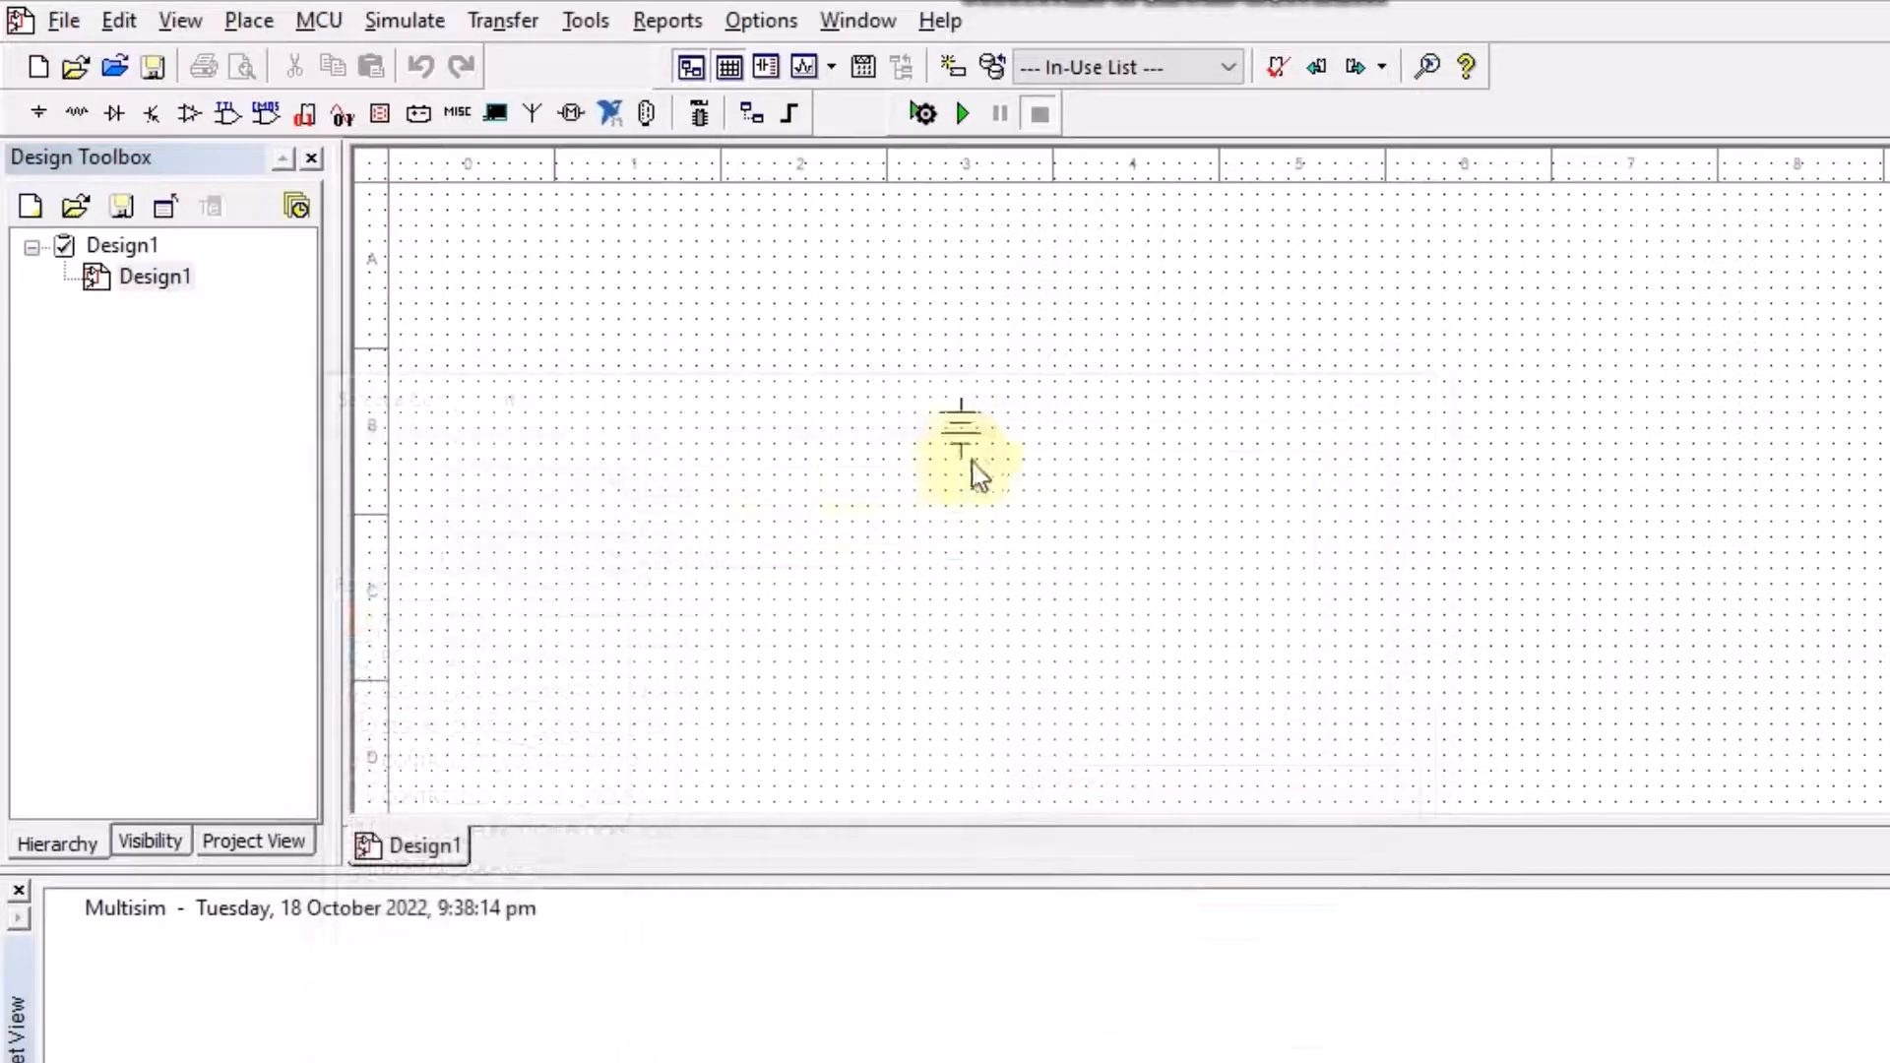
pyautogui.click(904, 507)
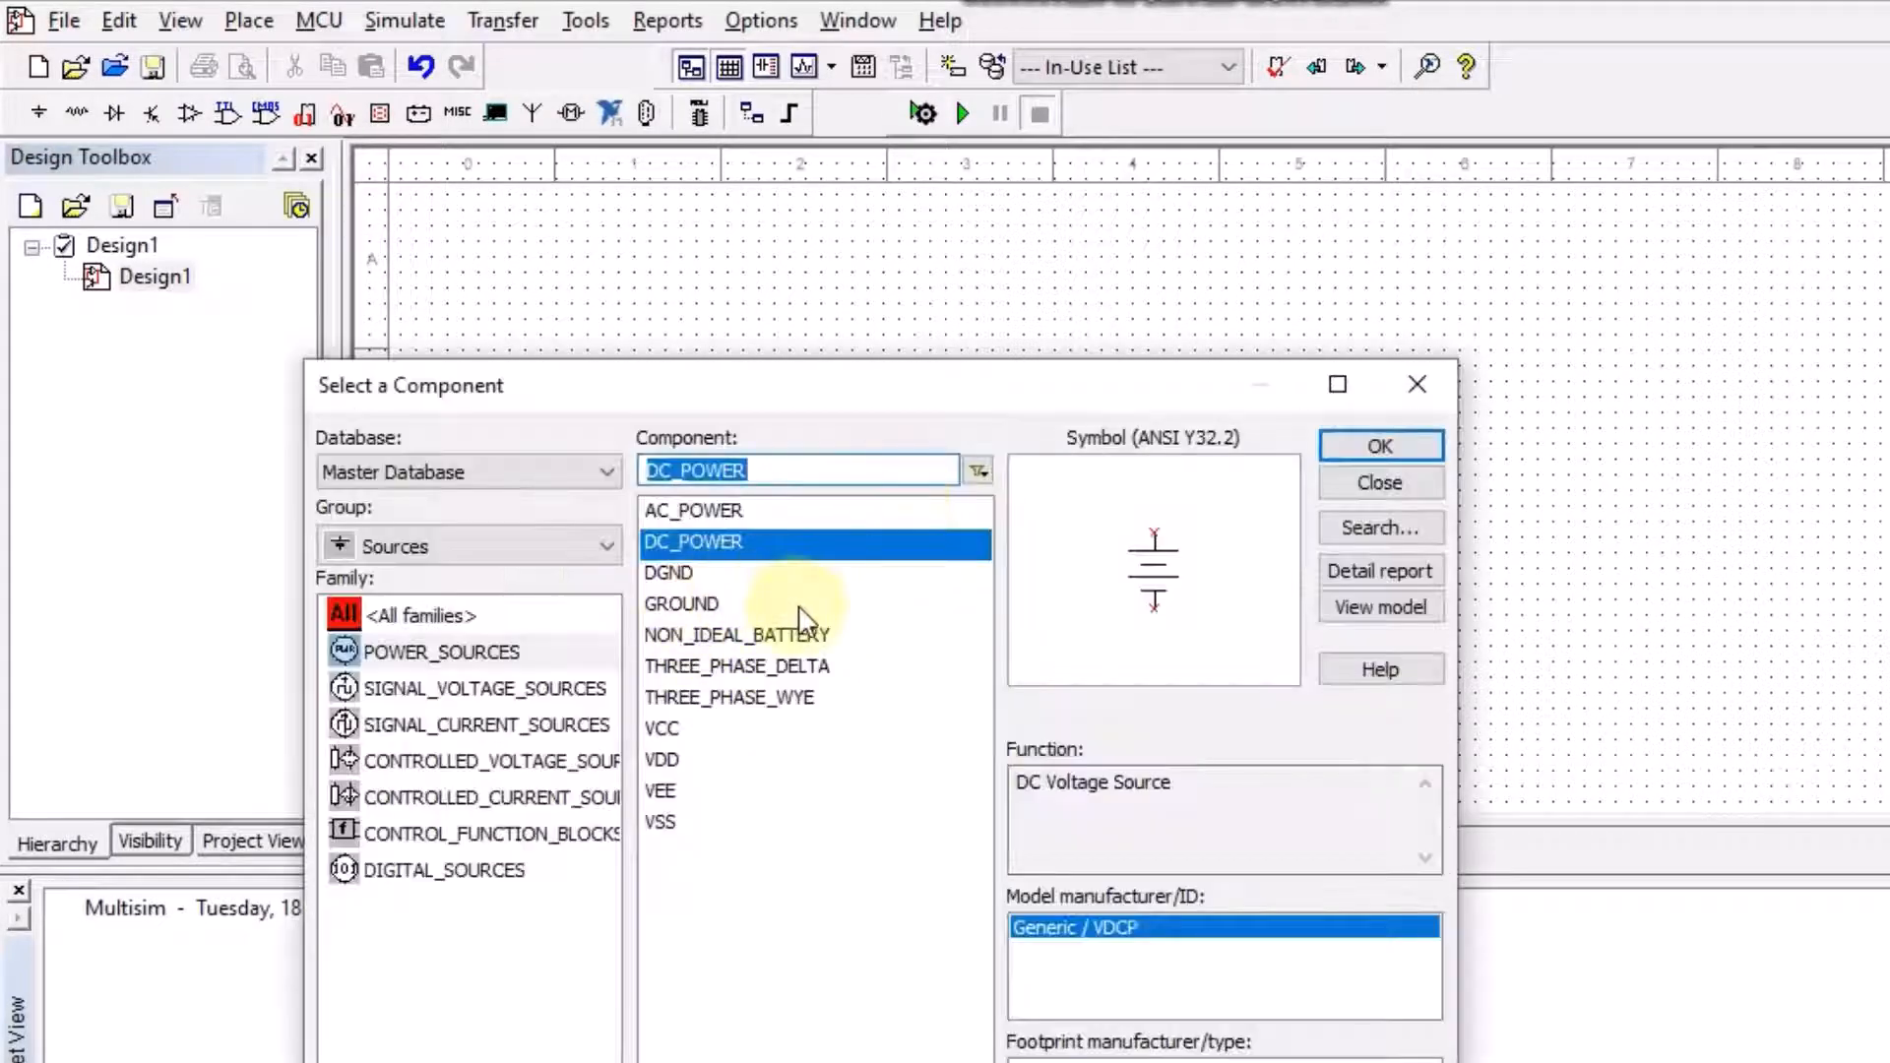
# Step: Place three 1k resistors from the Basic group: one above and one below the source's level, and a third further right
pyautogui.click(512, 559)
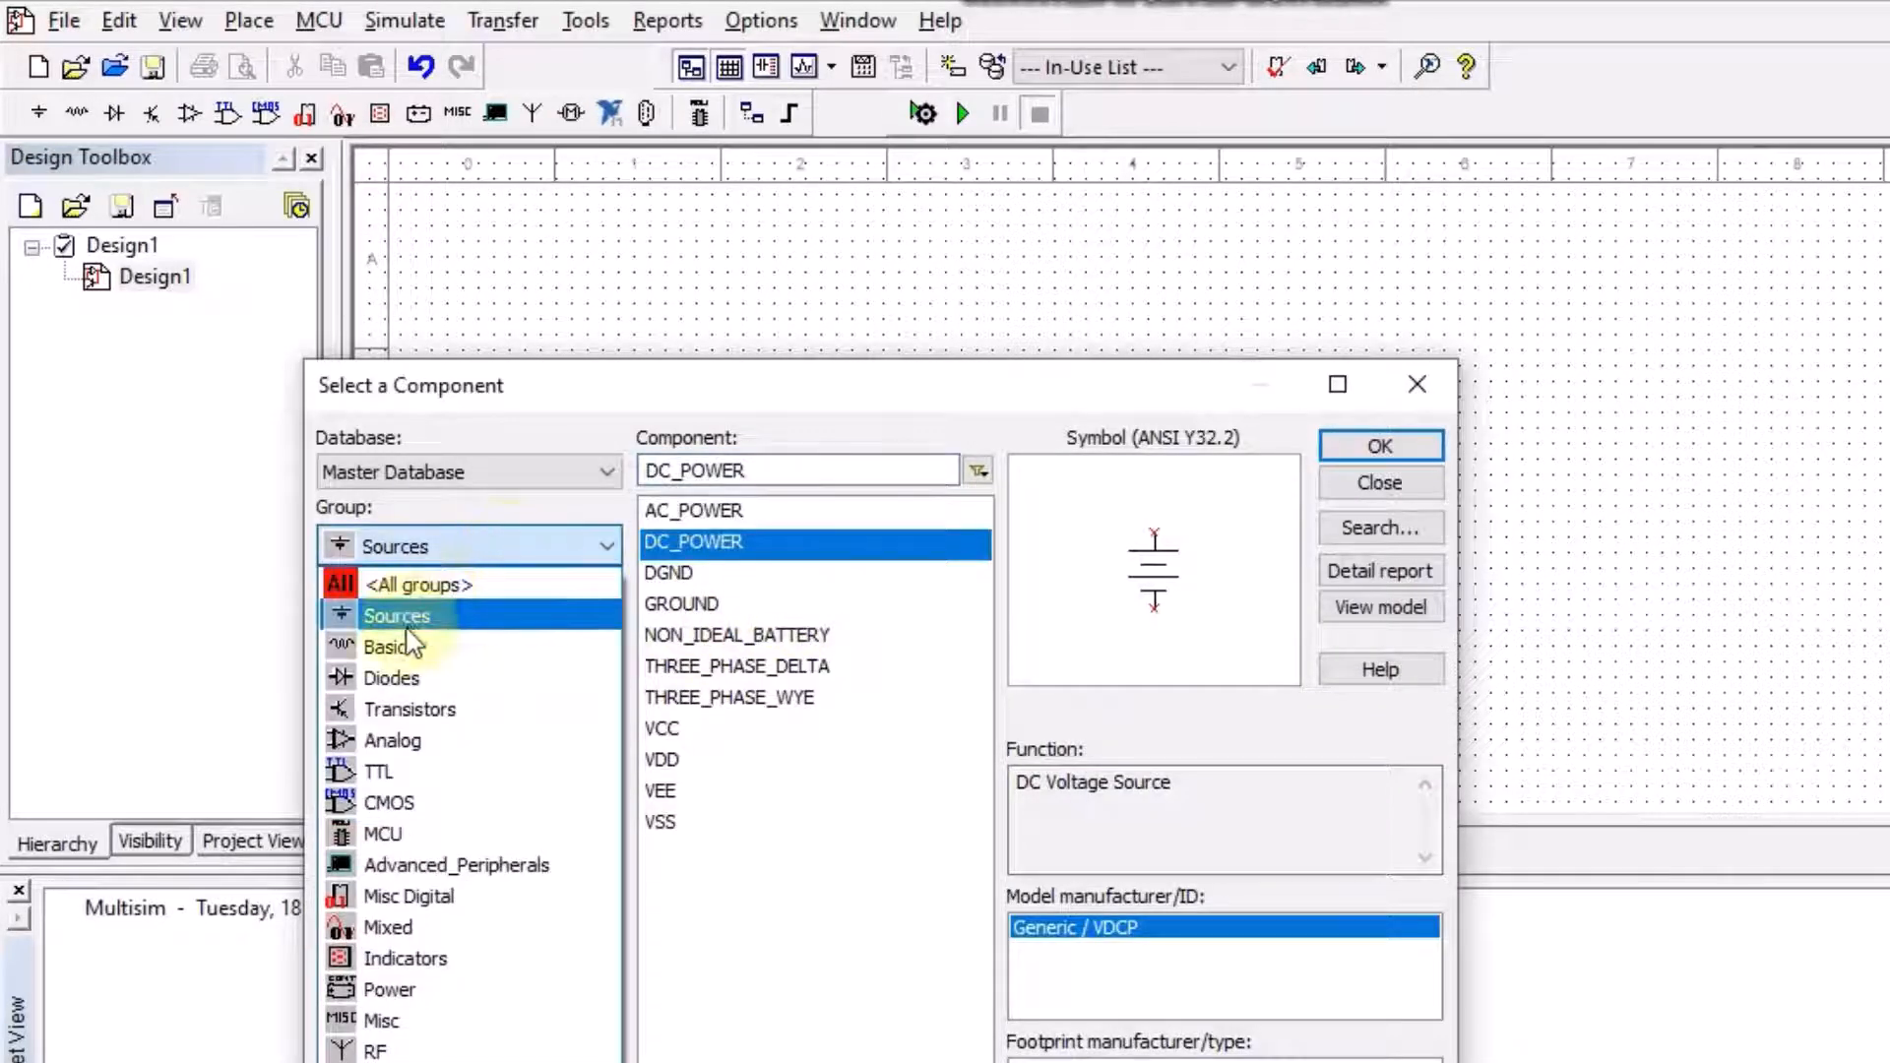
pyautogui.click(406, 647)
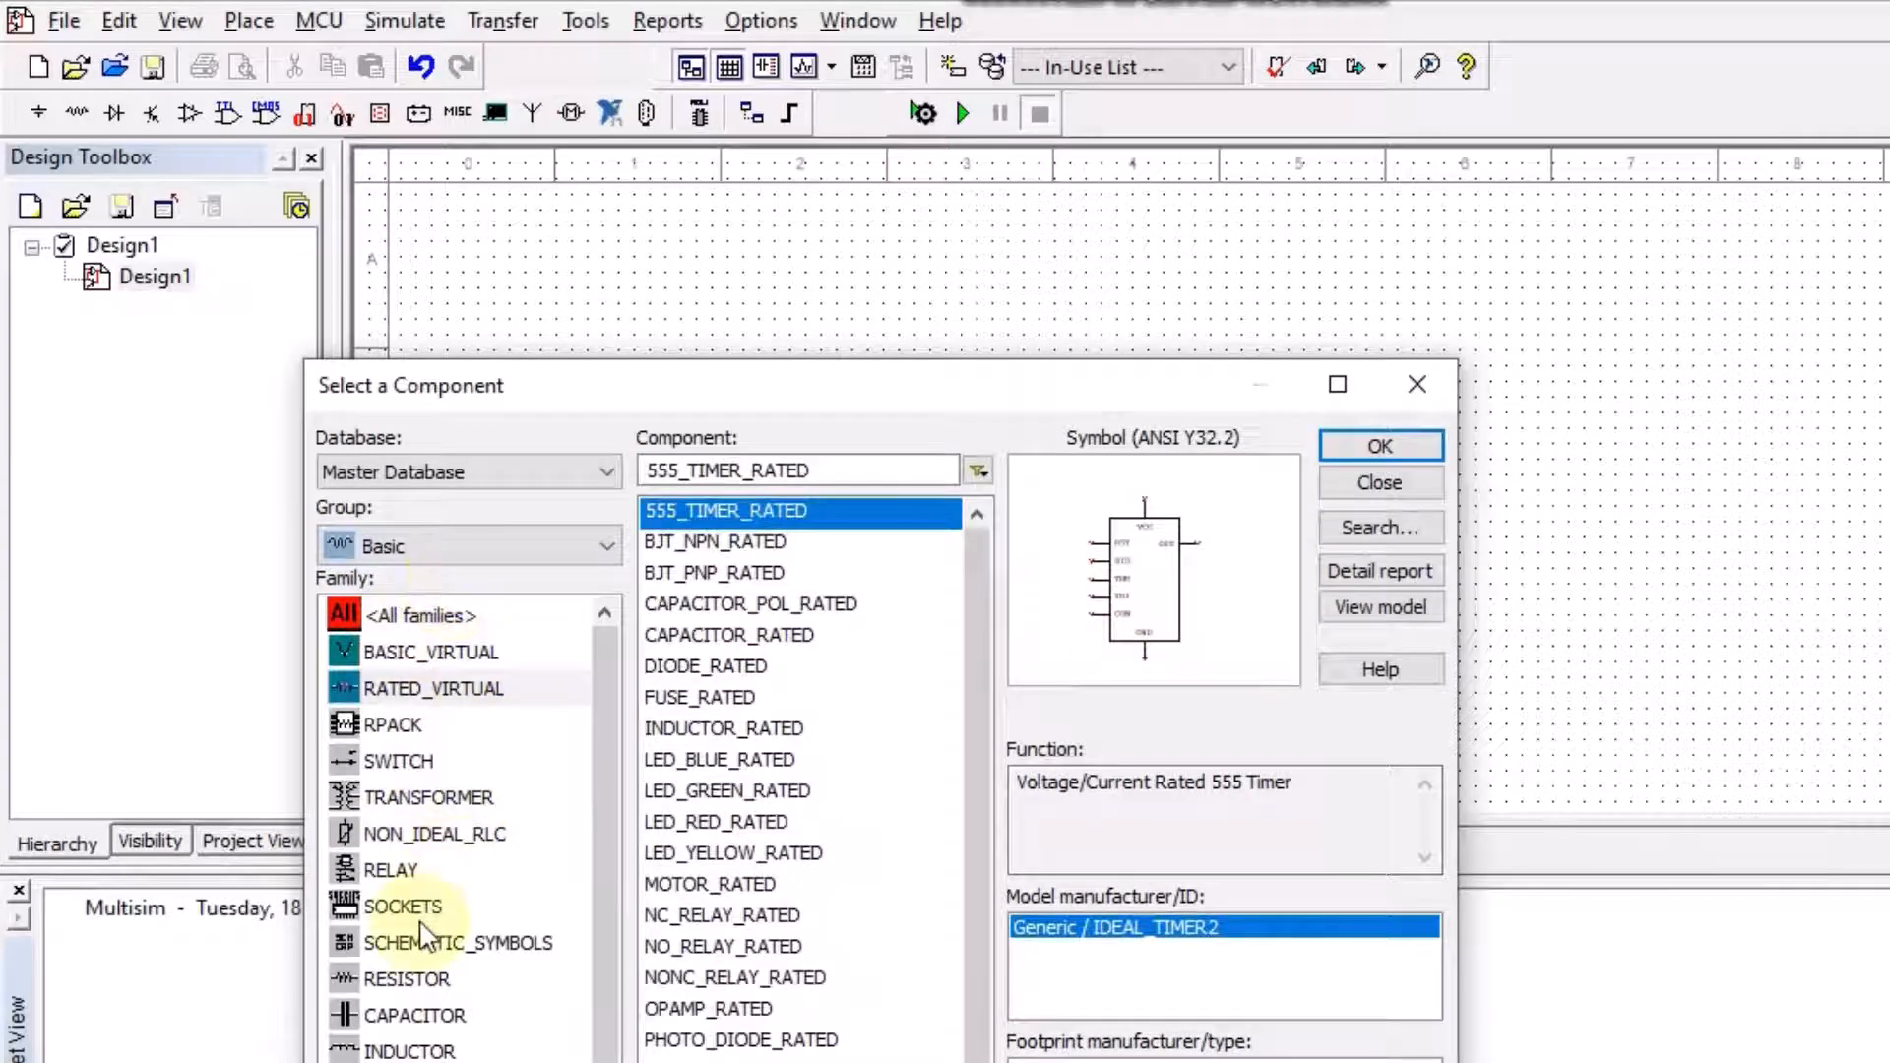
pyautogui.click(421, 982)
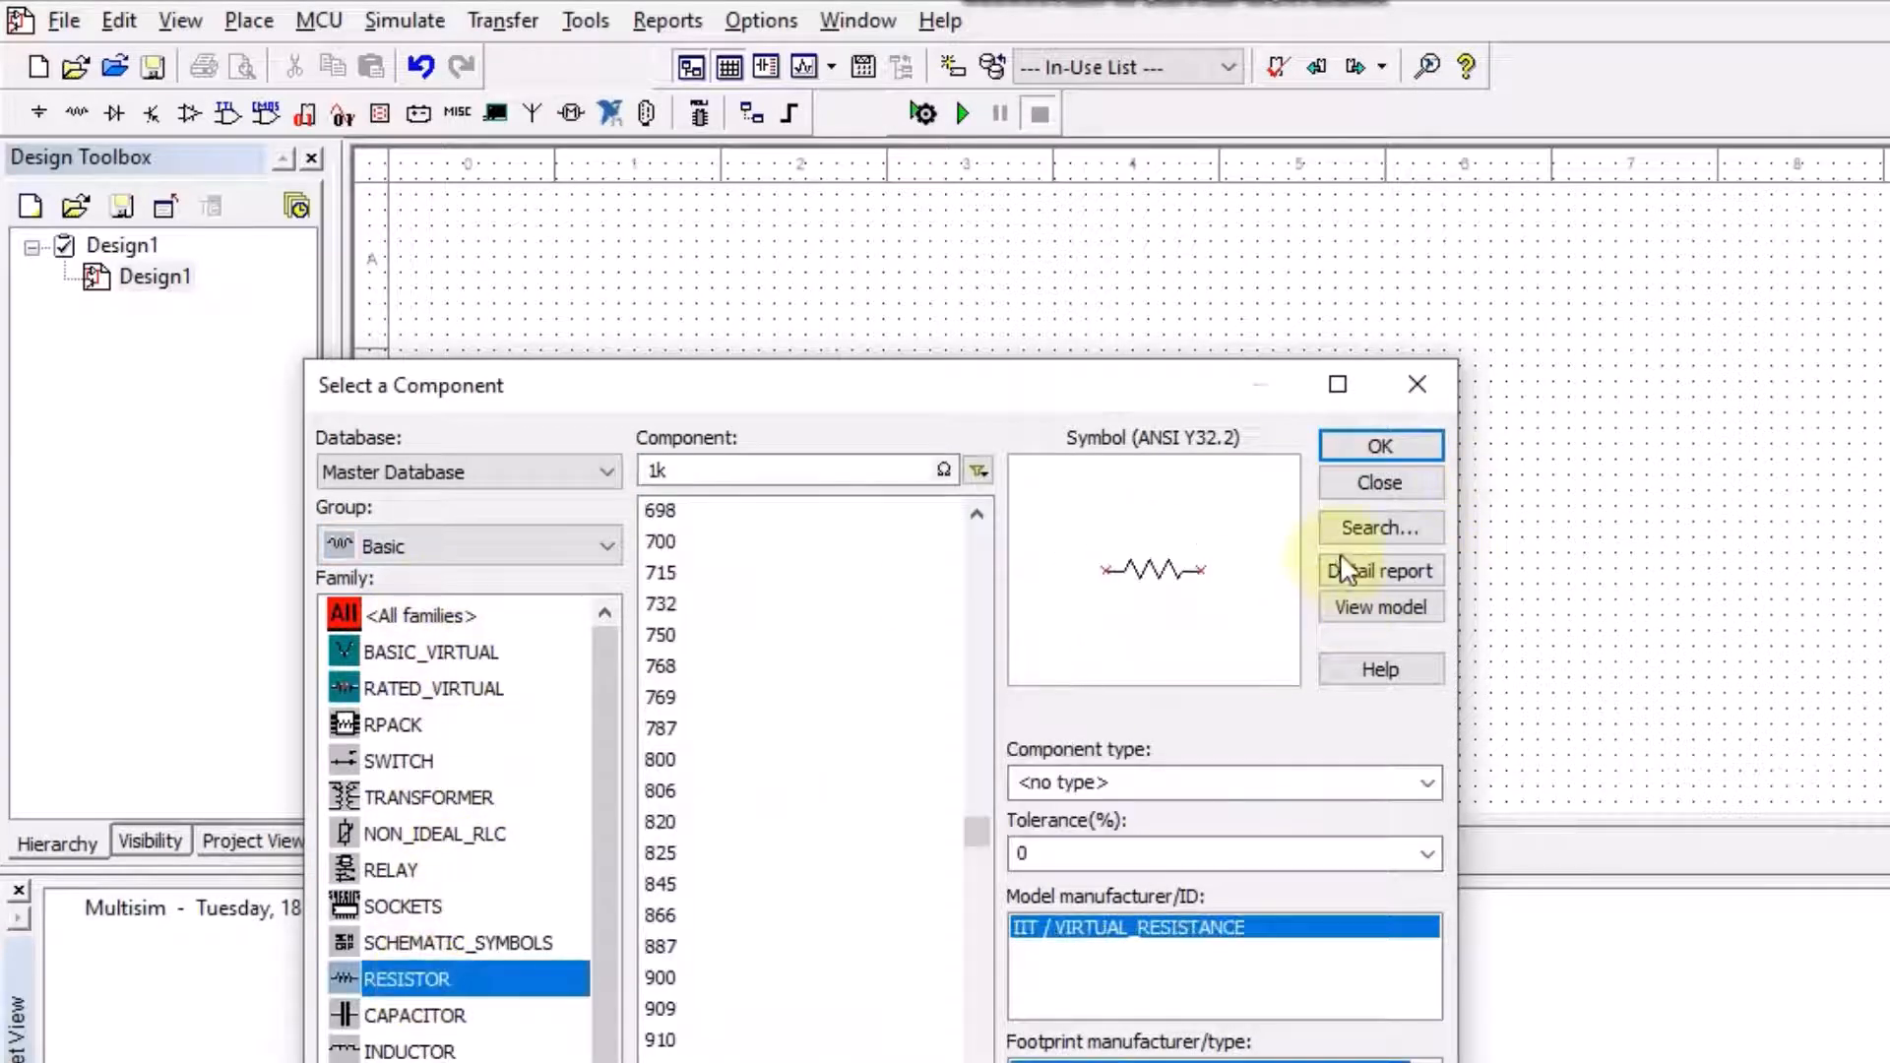
pyautogui.click(1381, 446)
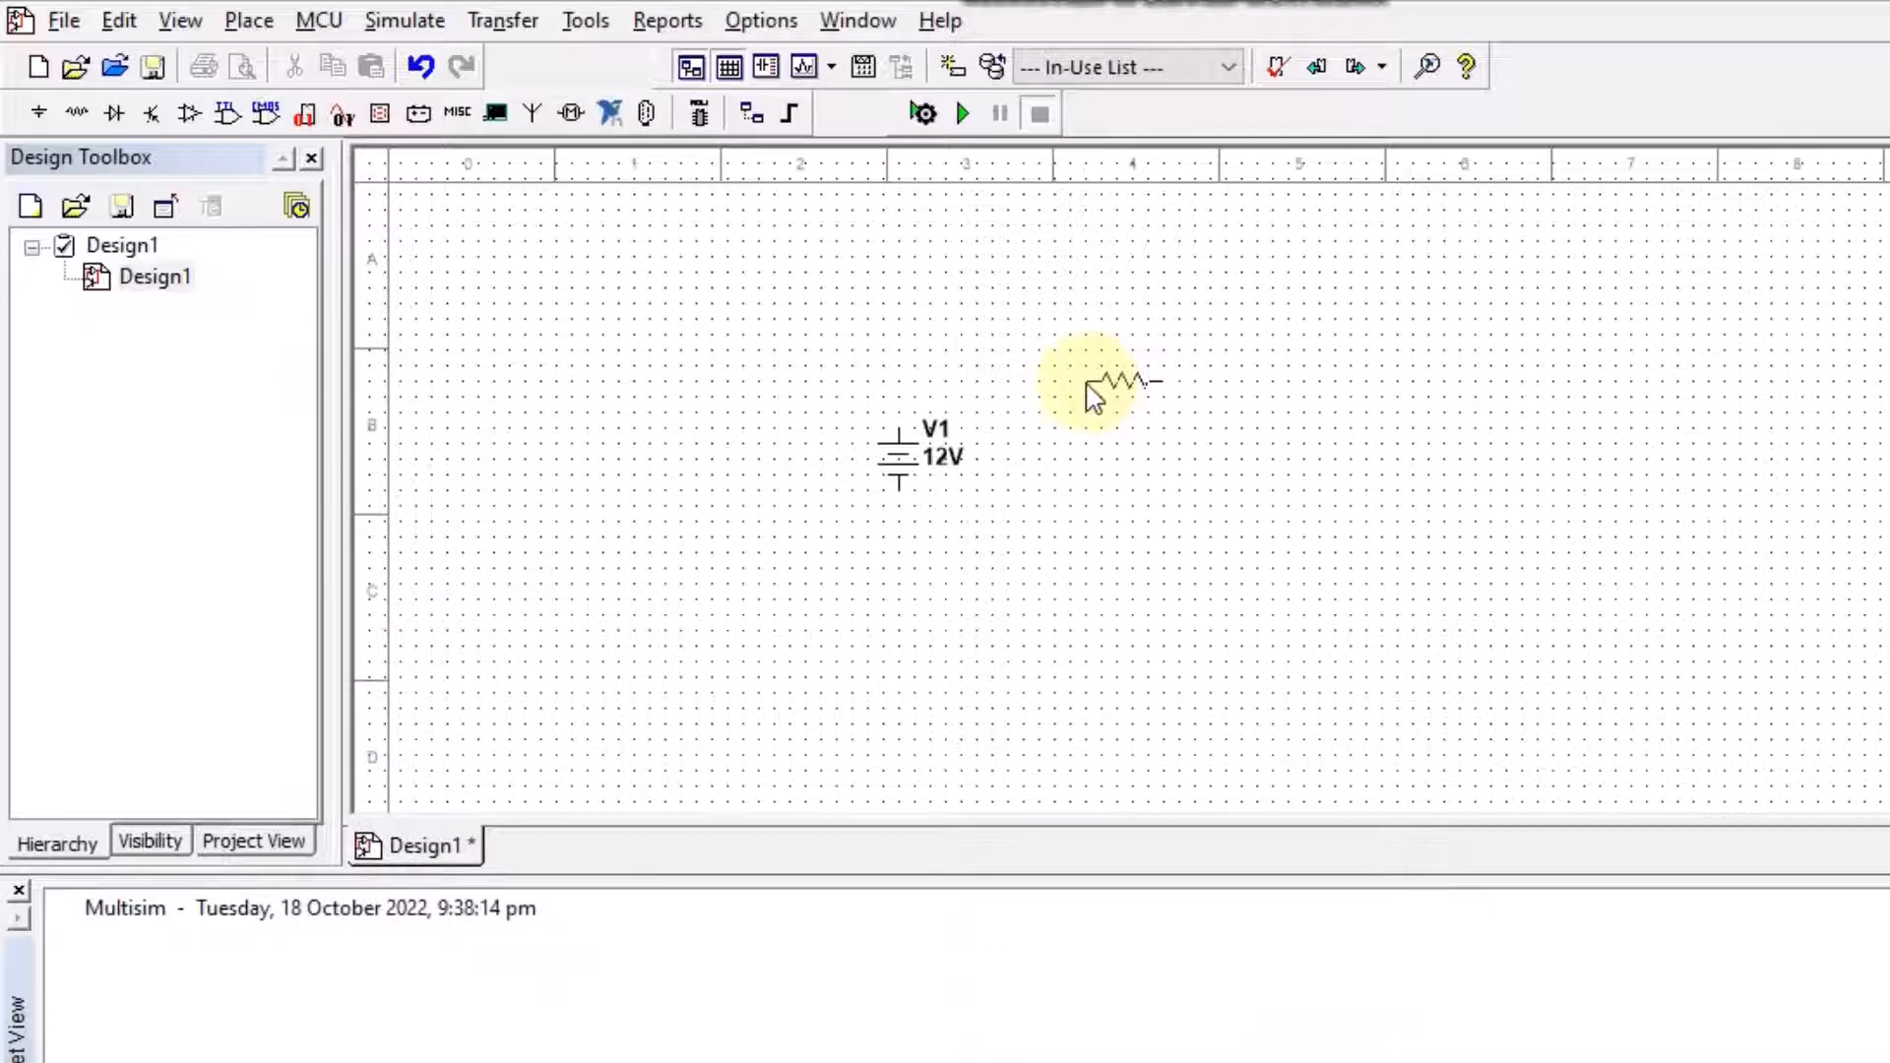
pyautogui.click(1089, 382)
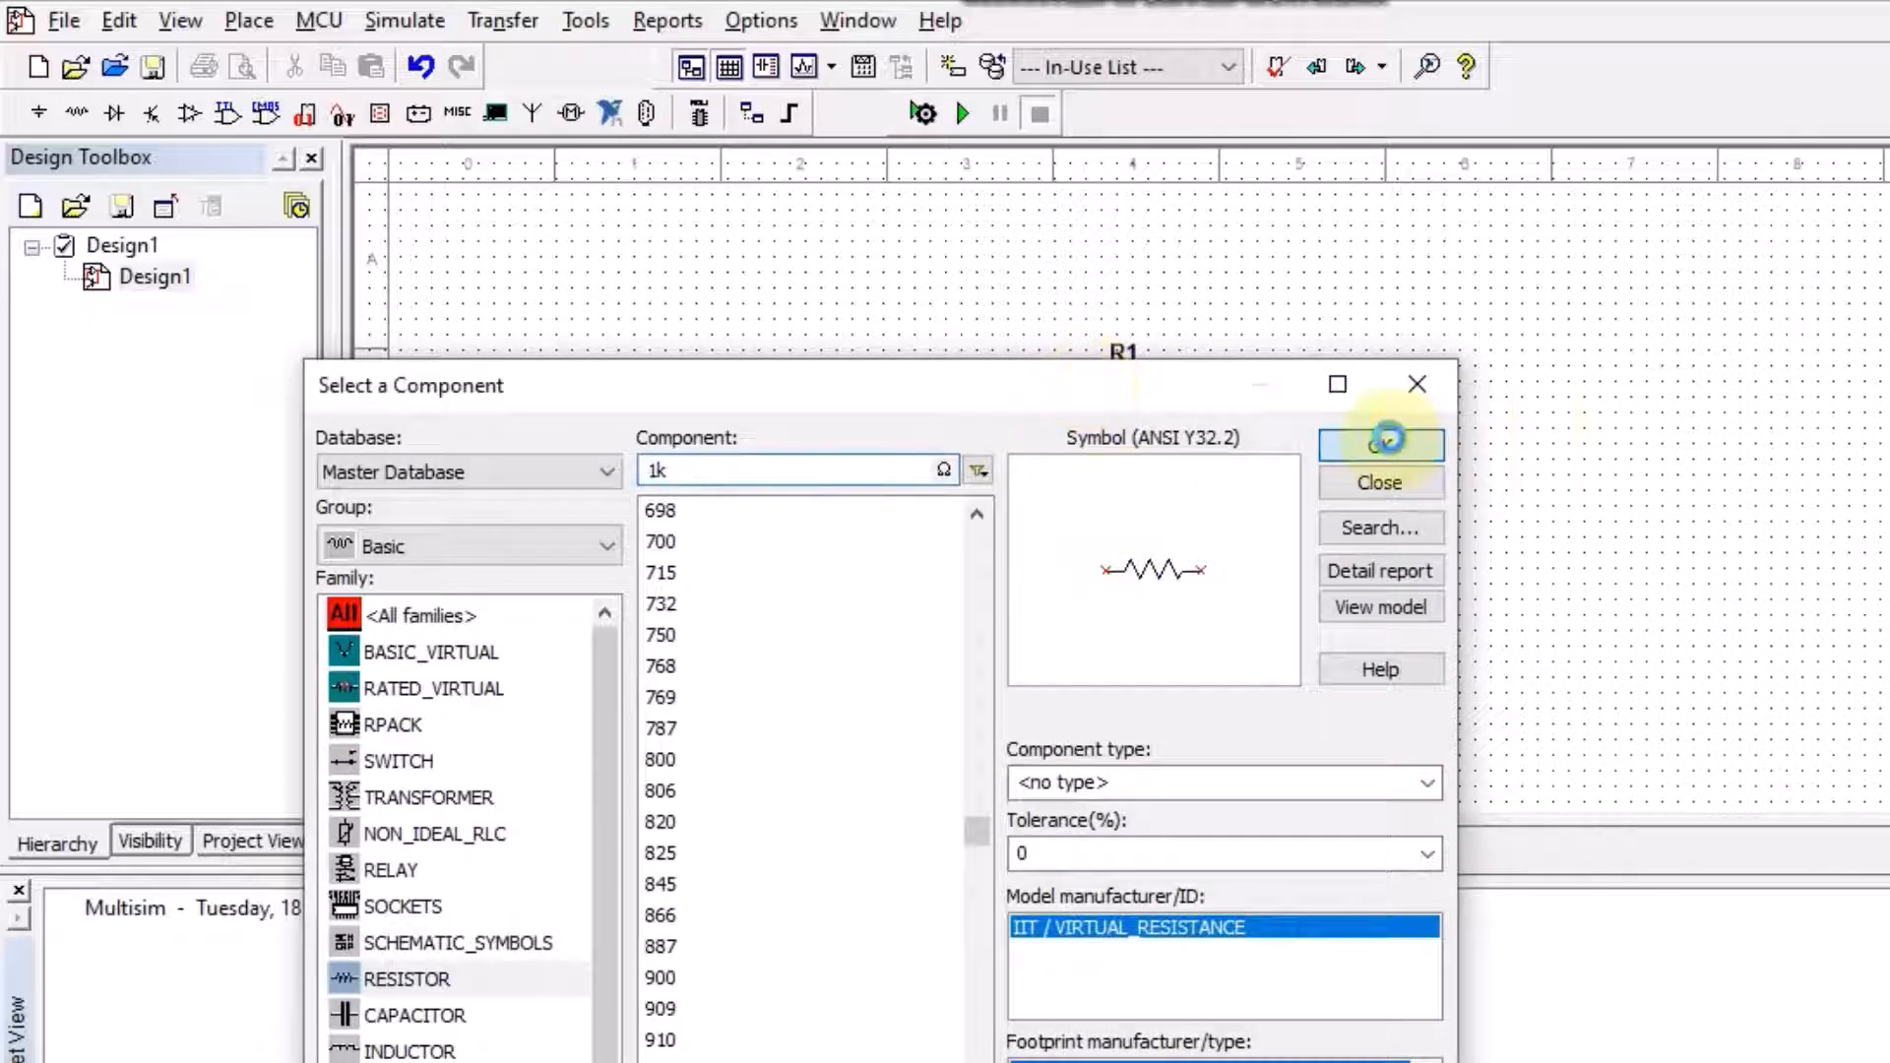
pyautogui.click(1384, 445)
pyautogui.click(1086, 566)
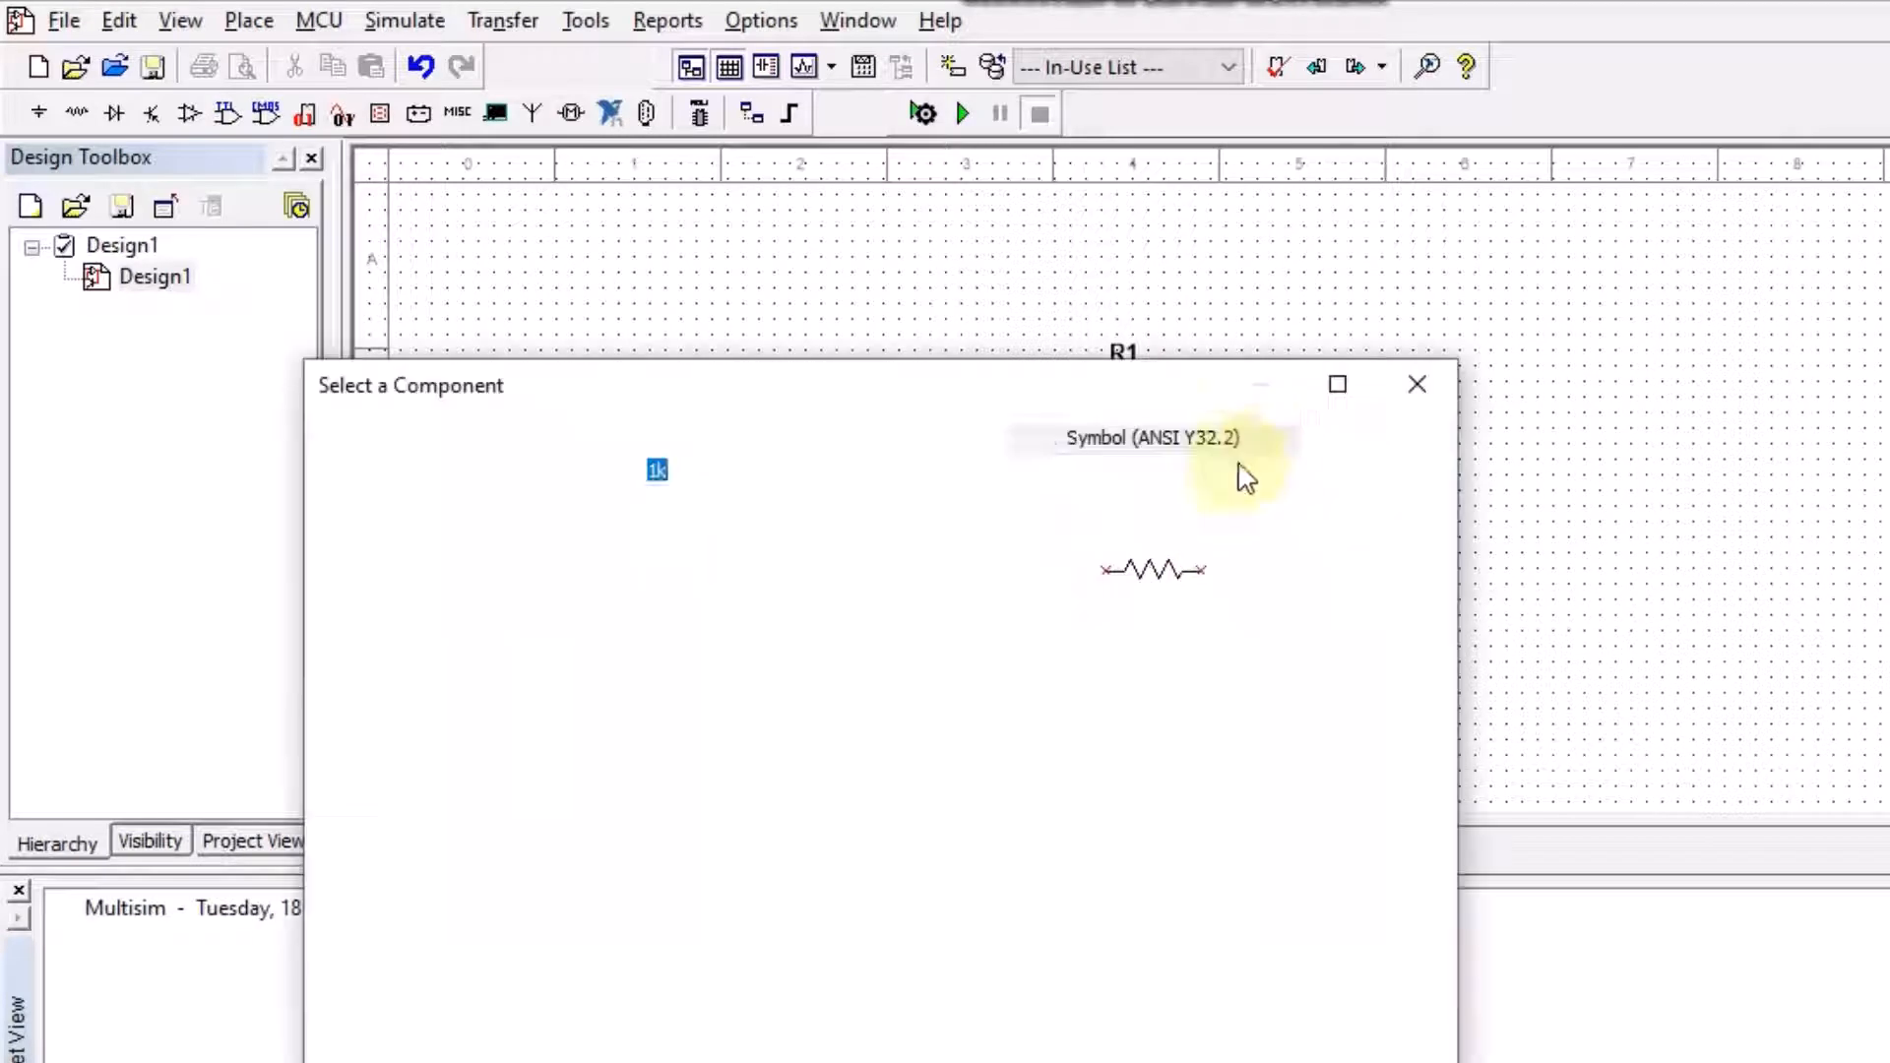
pyautogui.click(1378, 445)
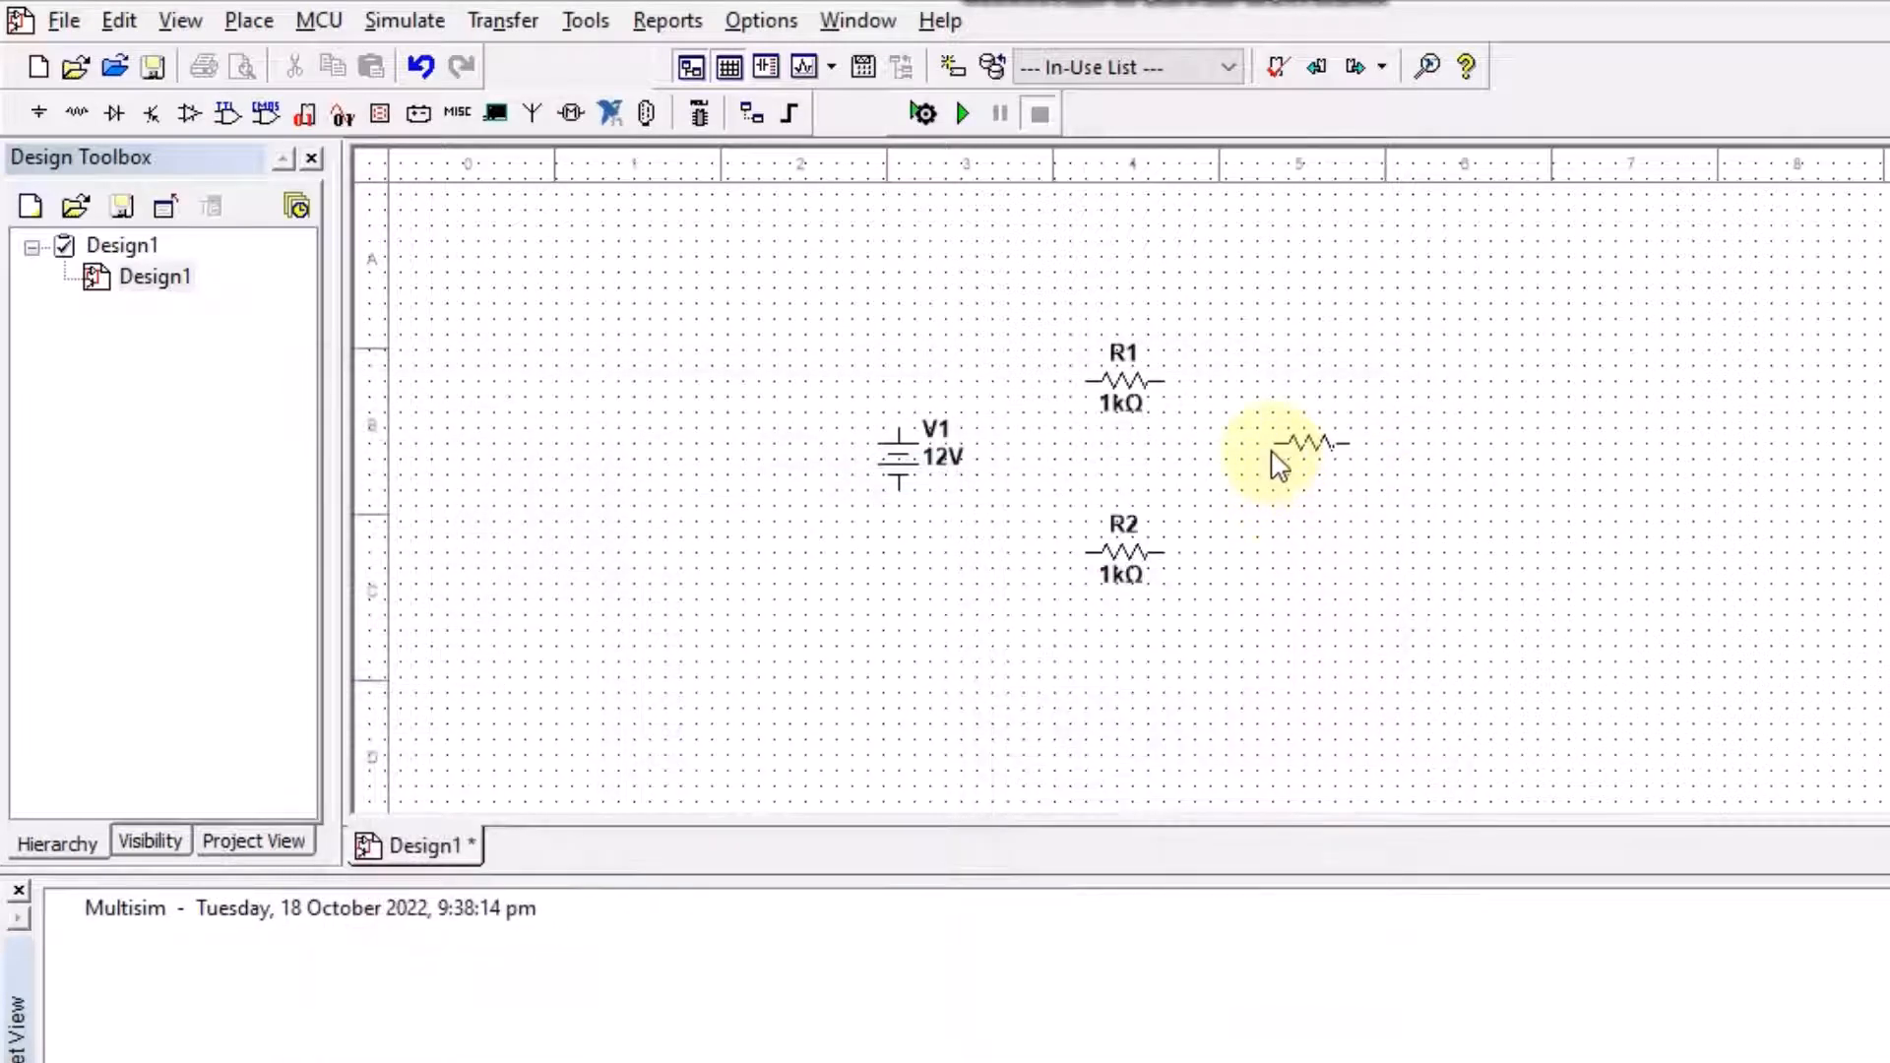
pyautogui.click(1268, 460)
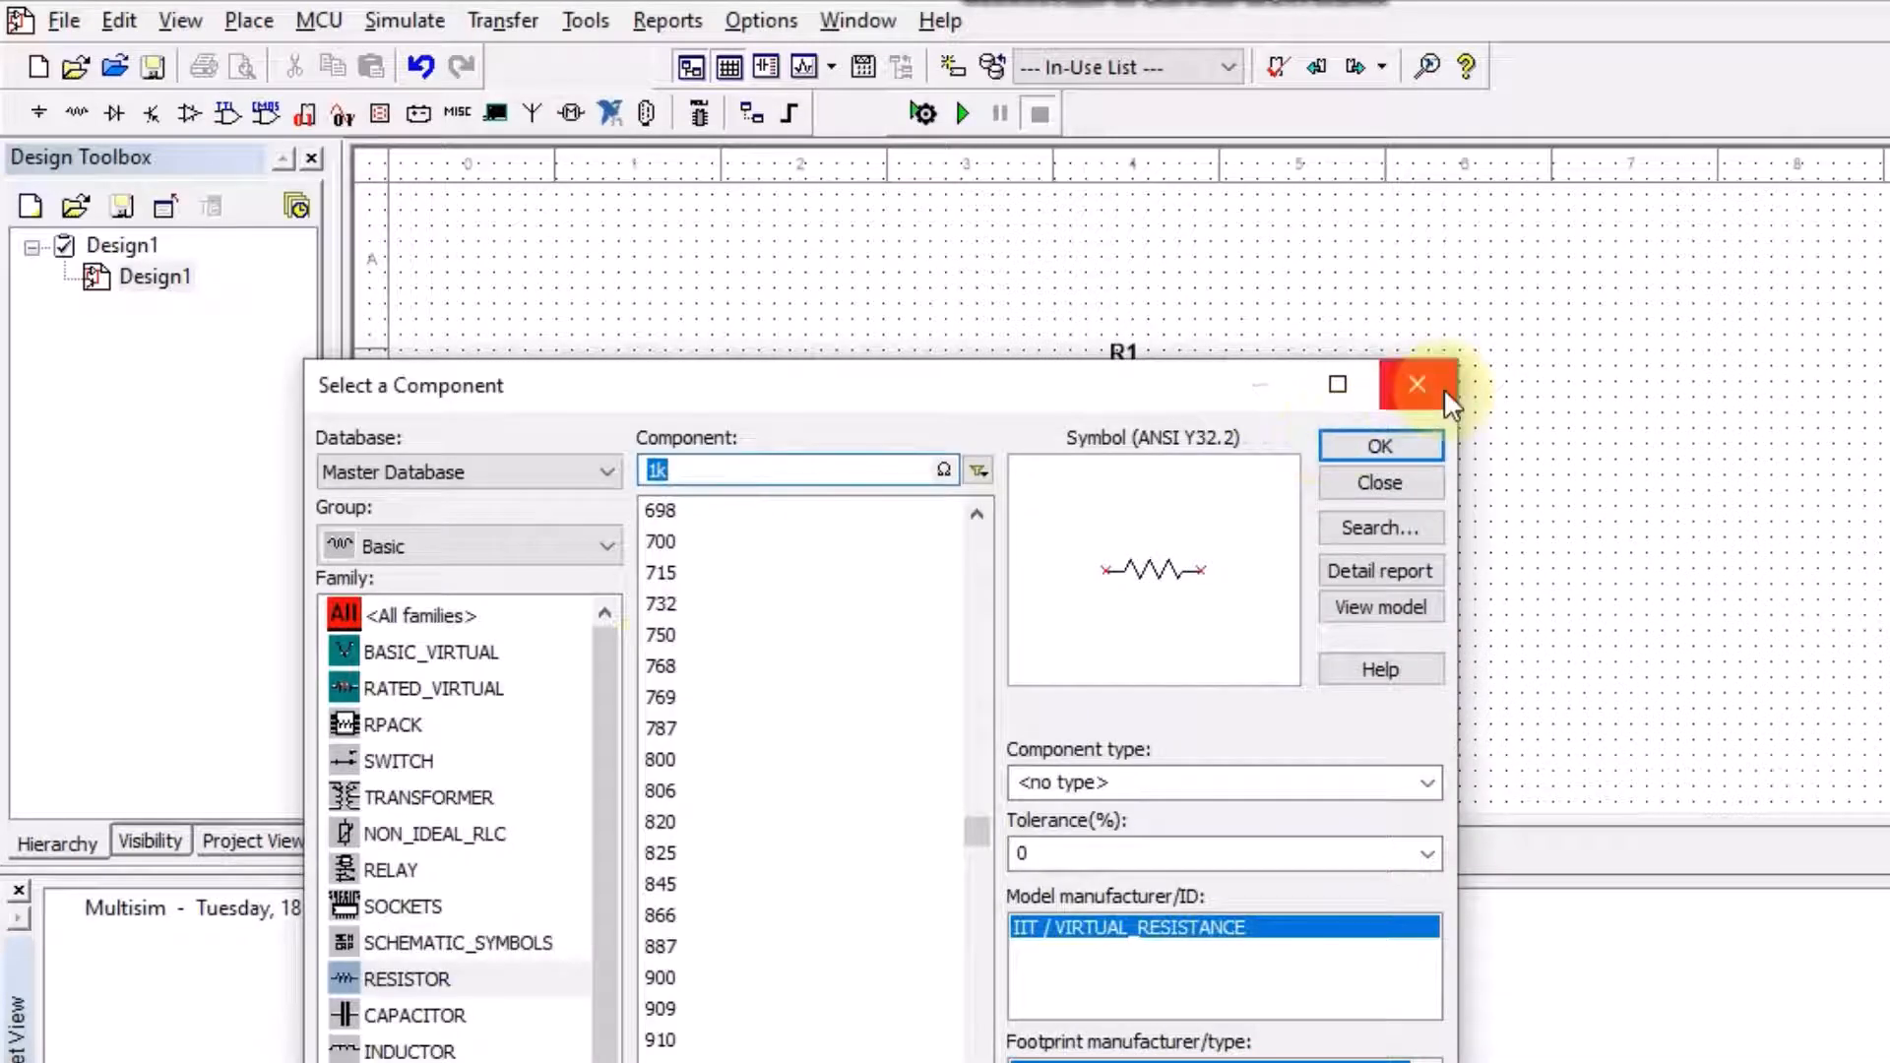
# Step: Place a GROUND symbol from the power sources below the circuit, between V1 and R2
pyautogui.click(414, 556)
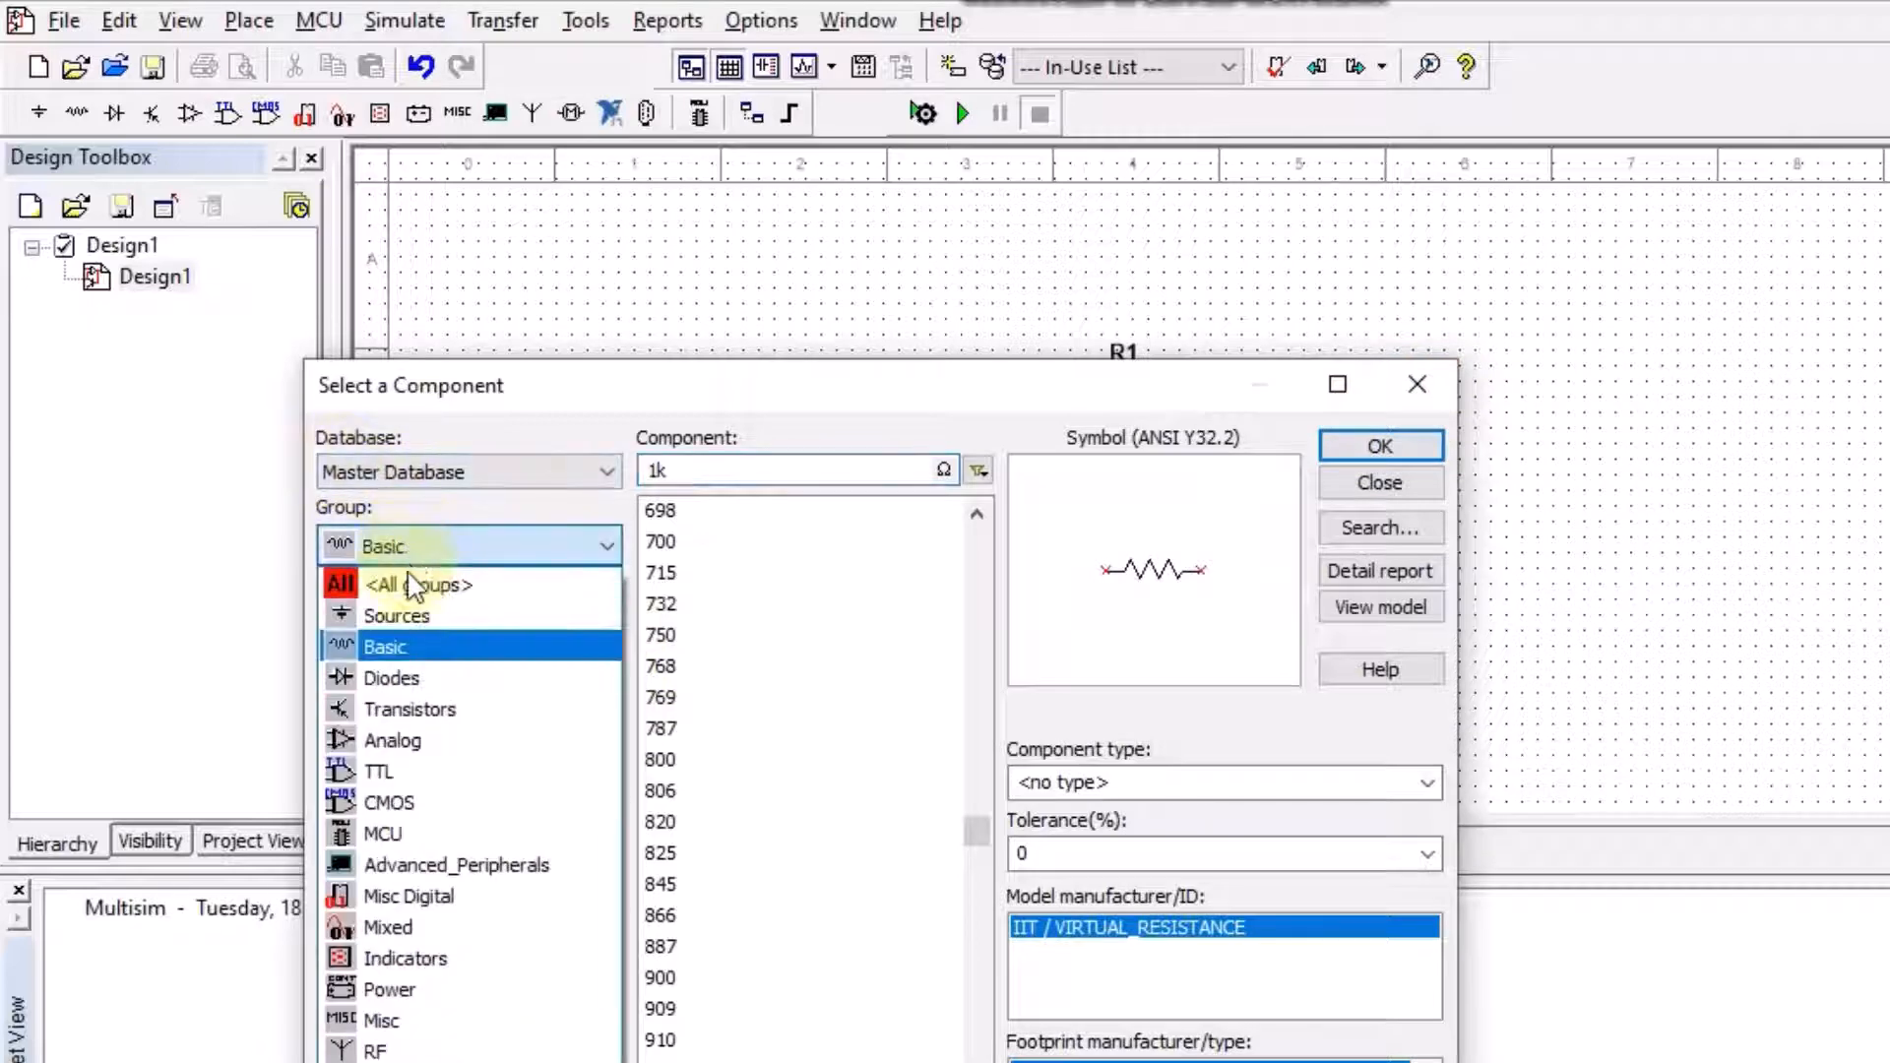
pyautogui.click(403, 616)
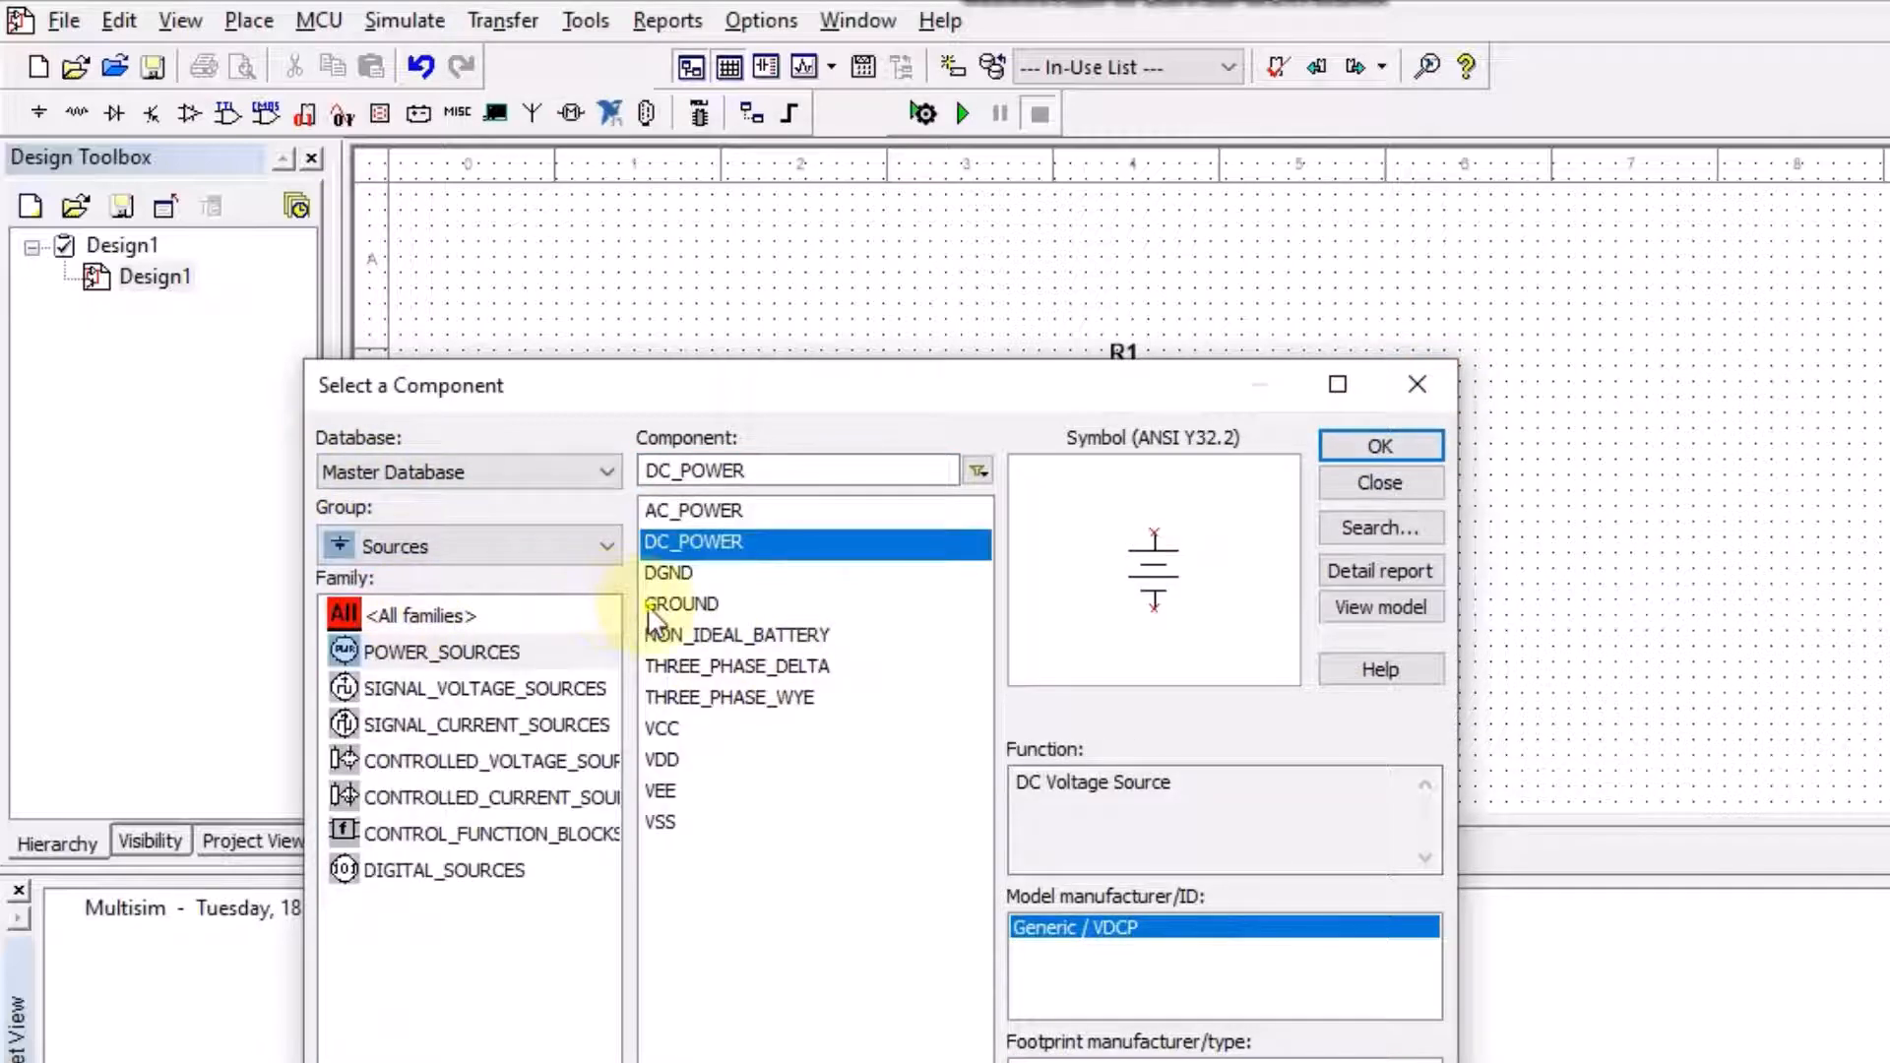
pyautogui.click(683, 604)
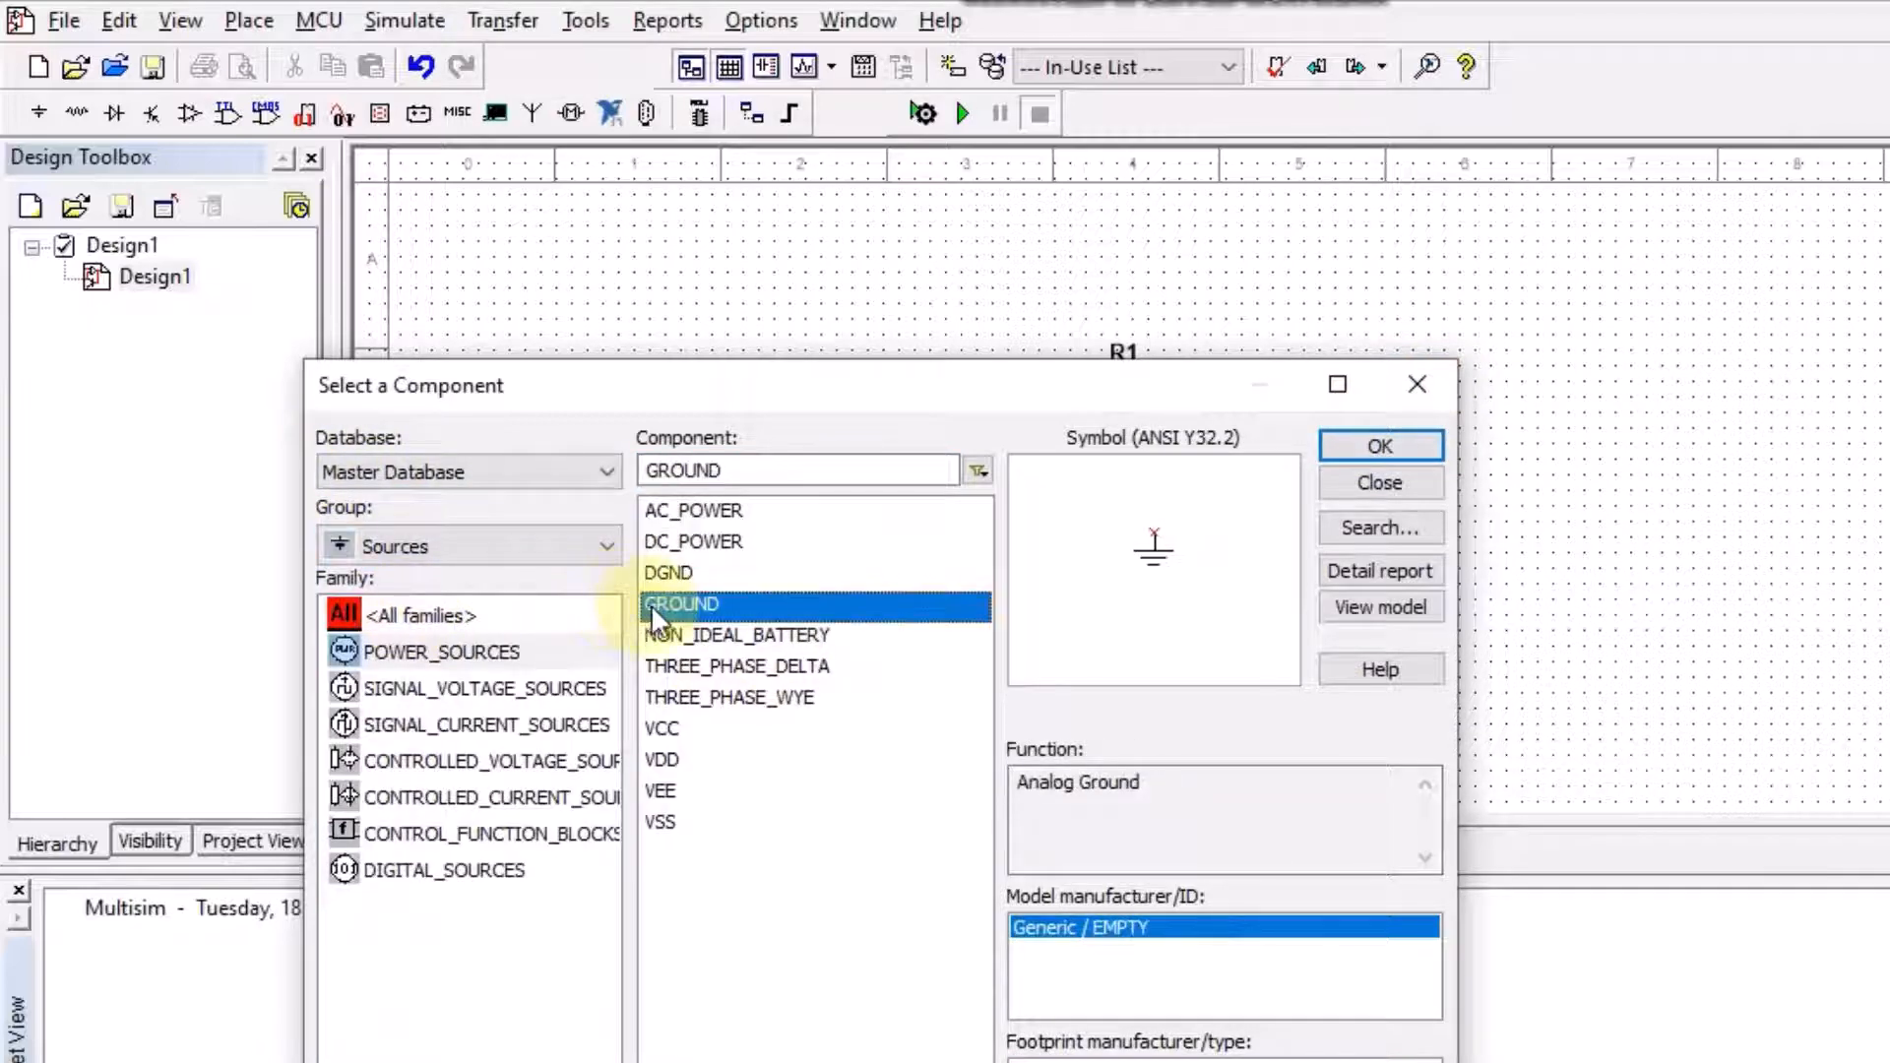
pyautogui.click(1383, 483)
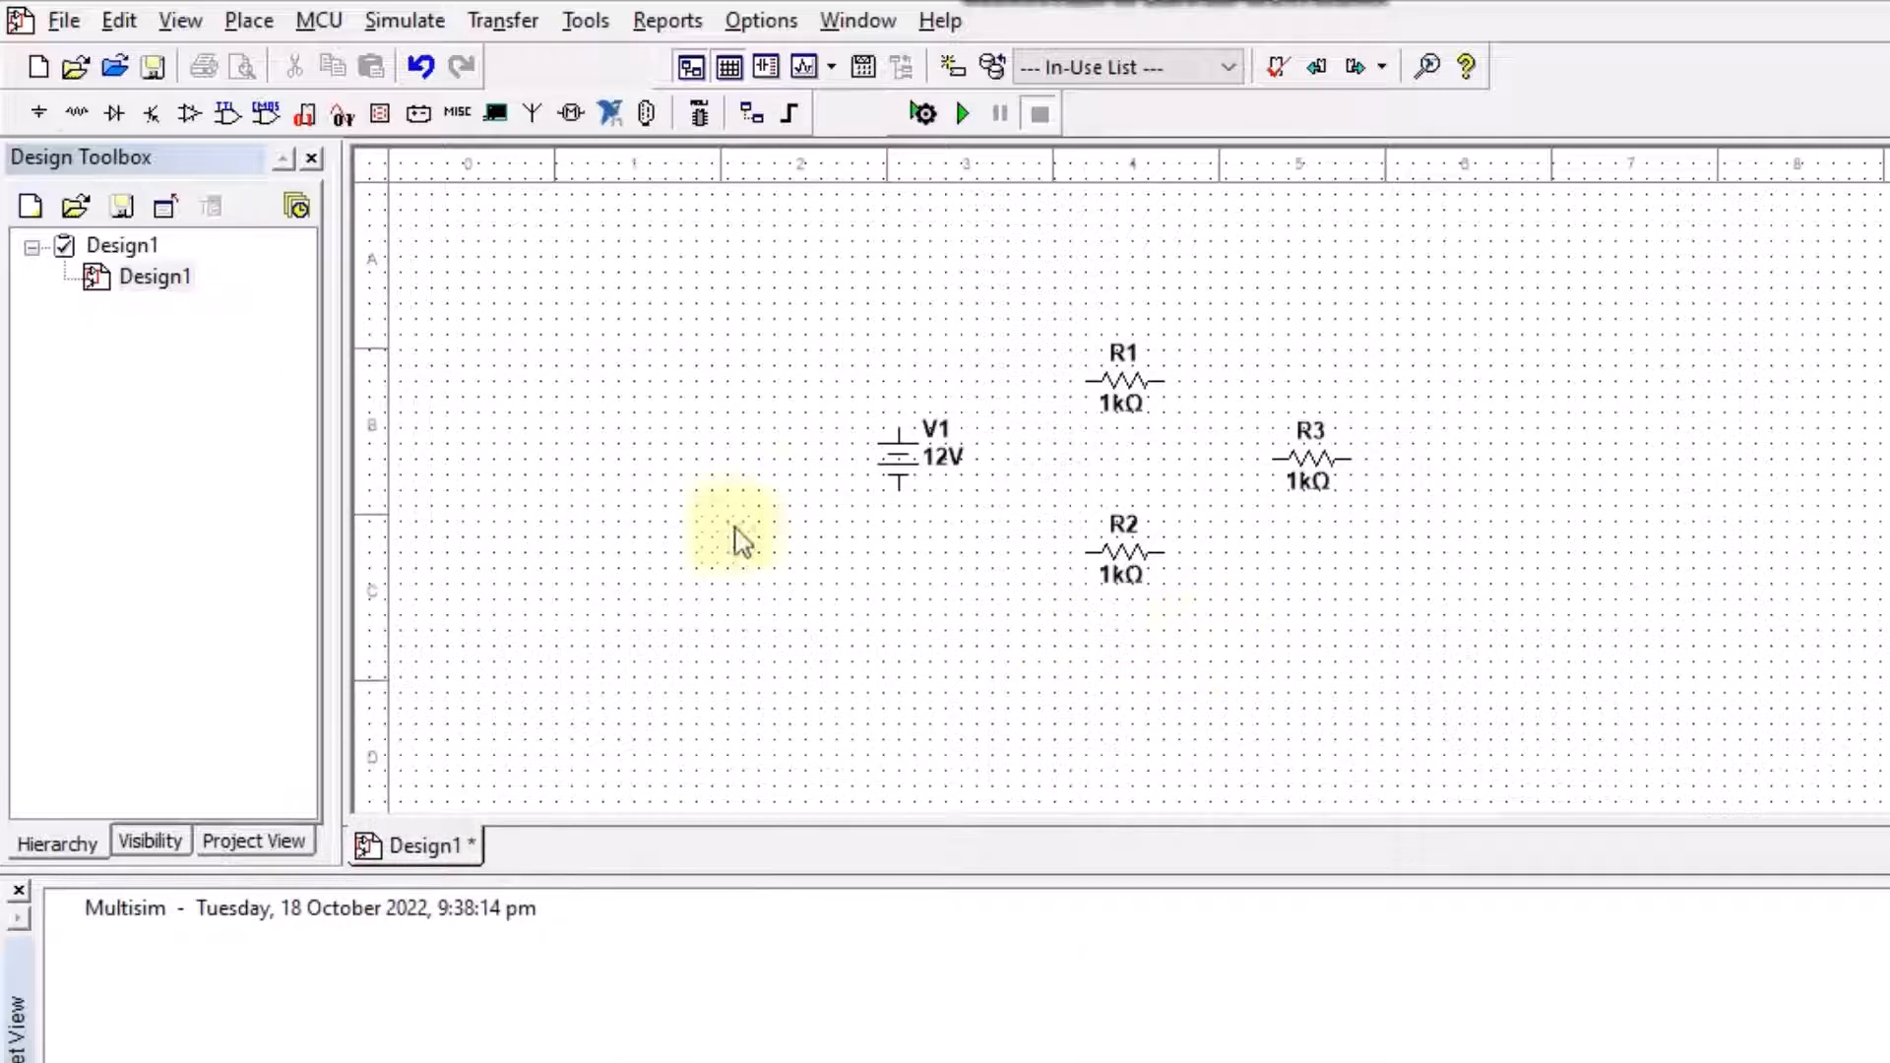
pyautogui.click(40, 113)
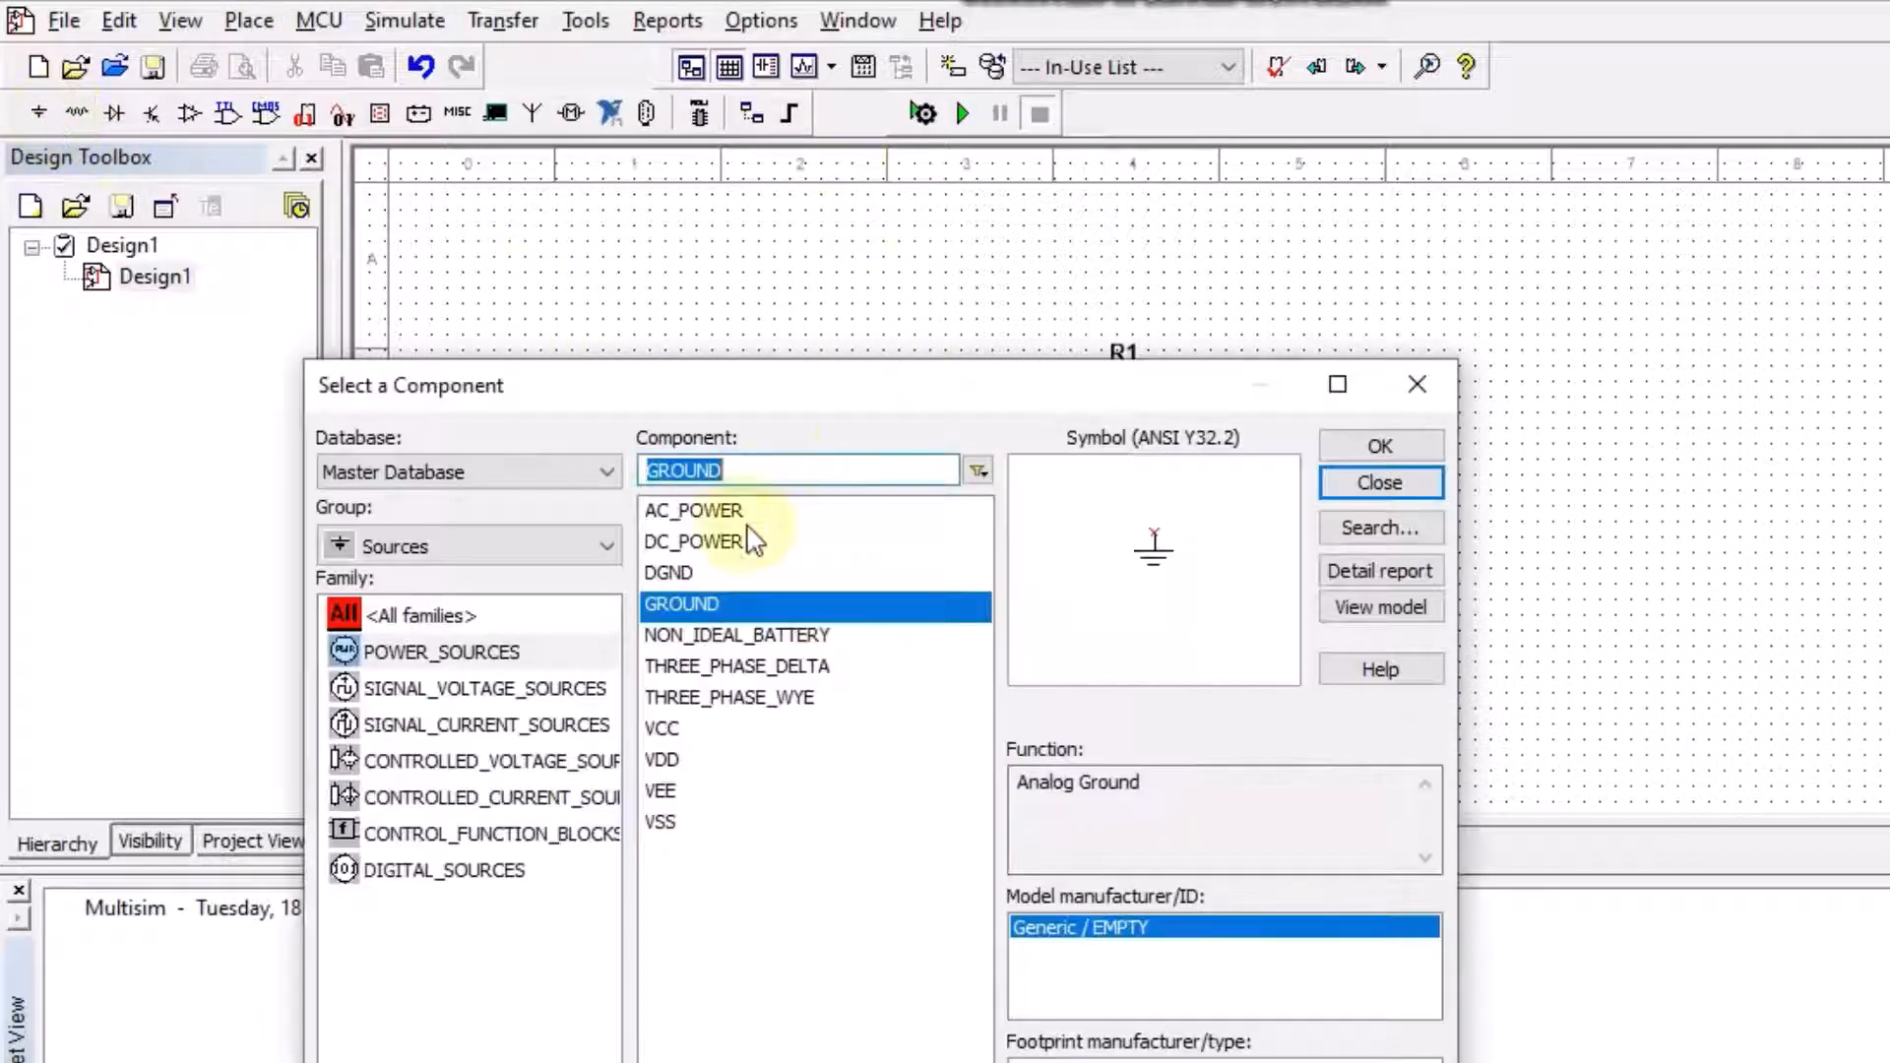
pyautogui.click(1405, 451)
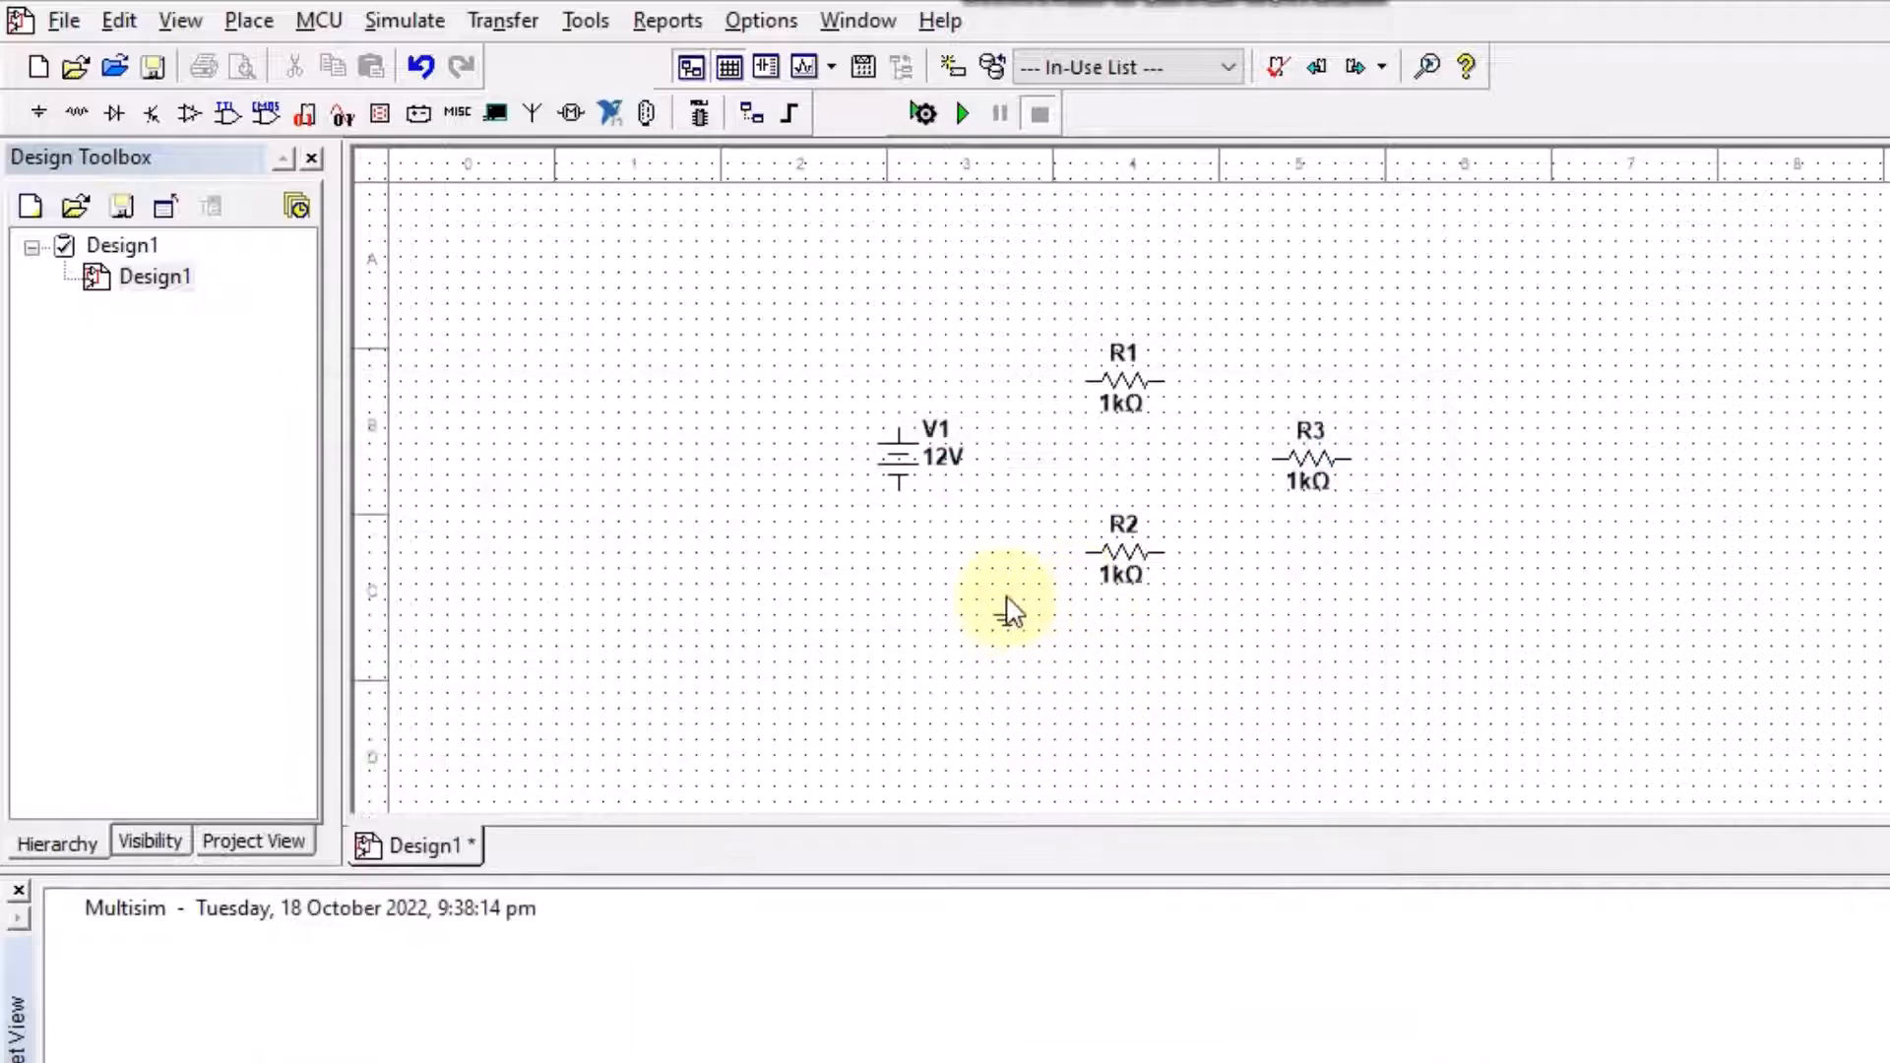
pyautogui.click(995, 642)
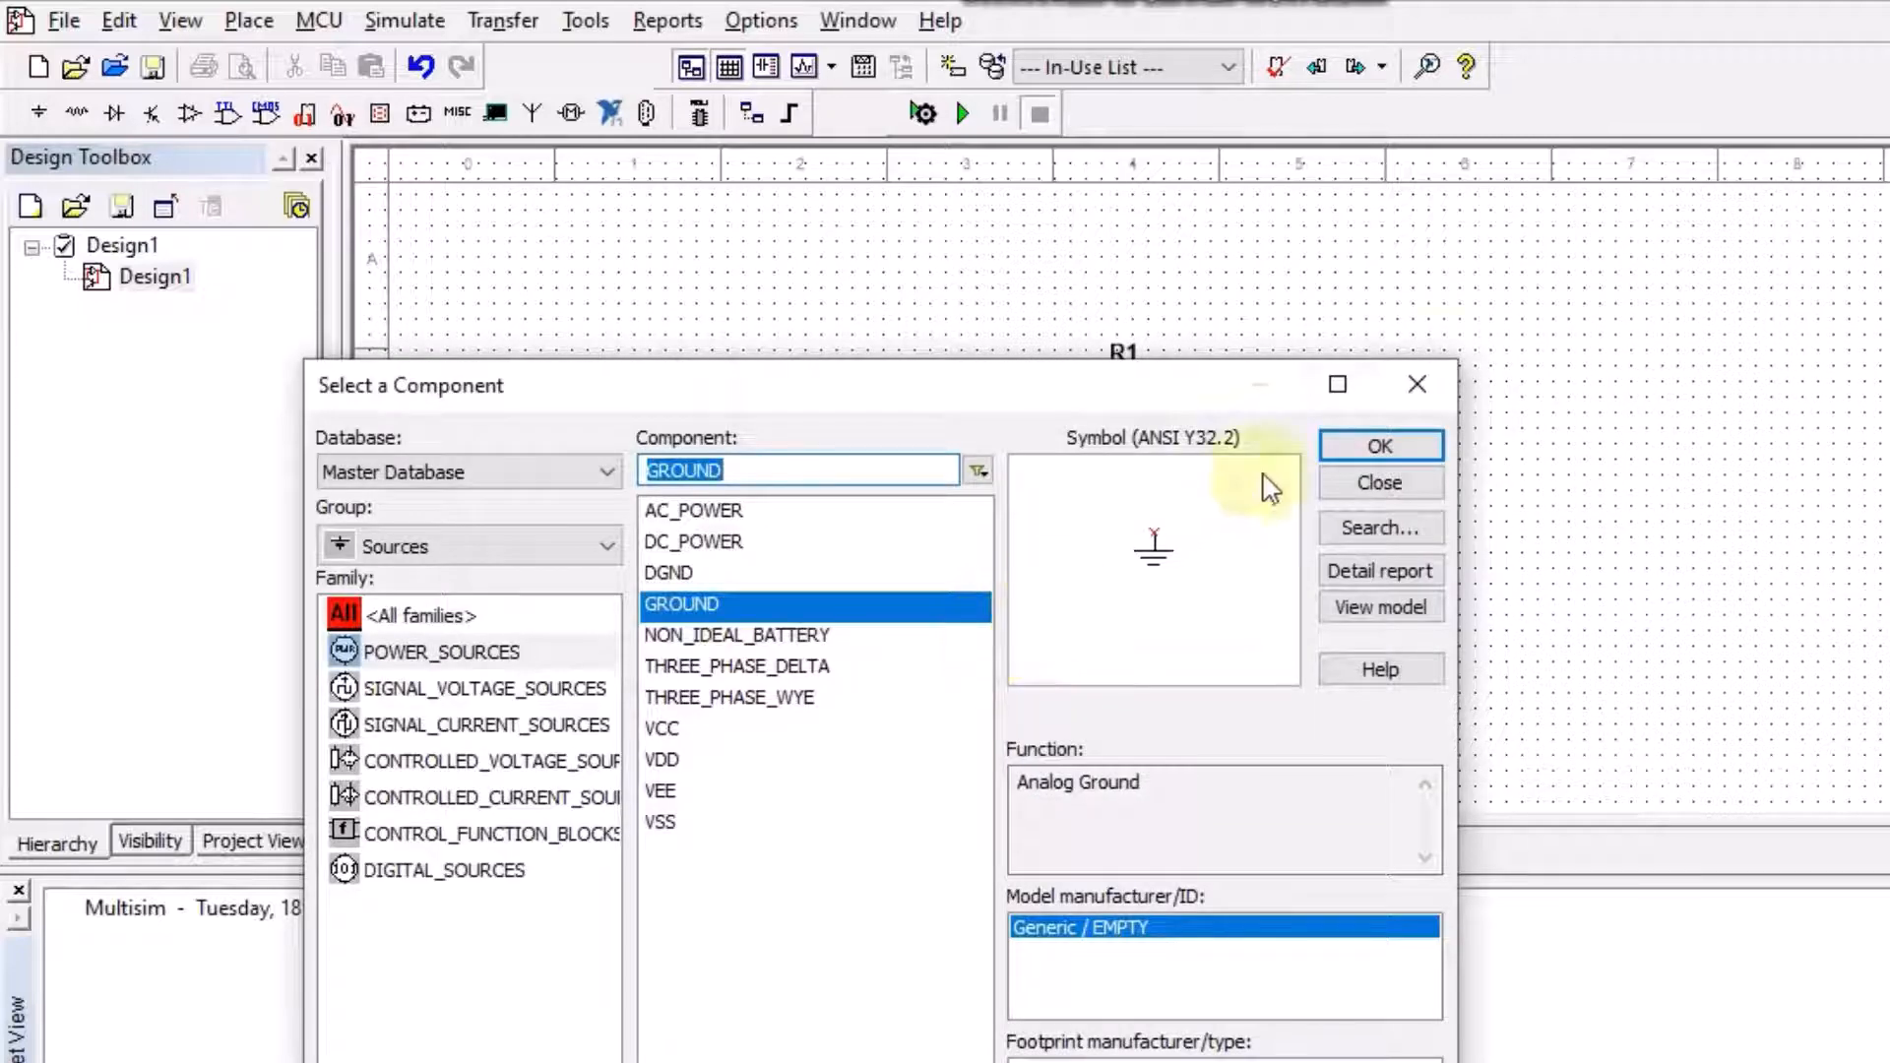
pyautogui.click(1419, 392)
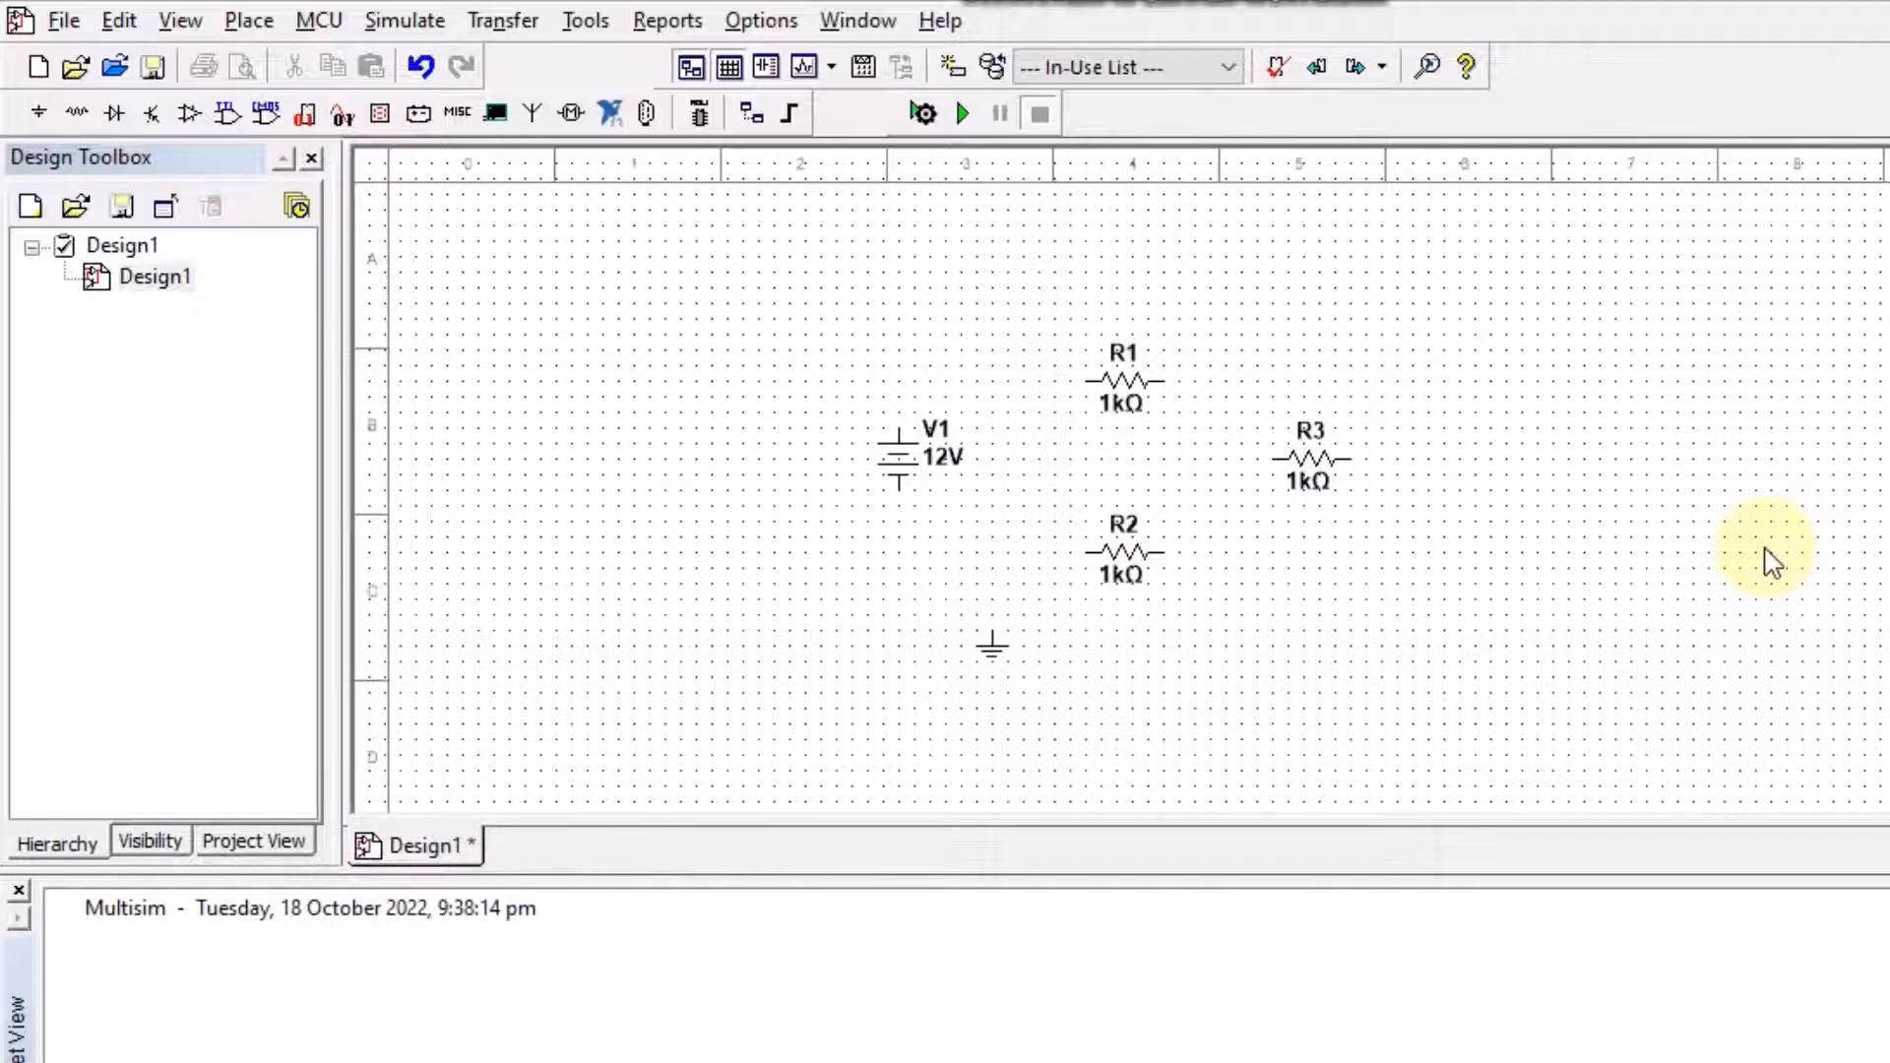
# Step: Rotate resistor R3 by 90 degrees so it stands vertically
pyautogui.click(1341, 470)
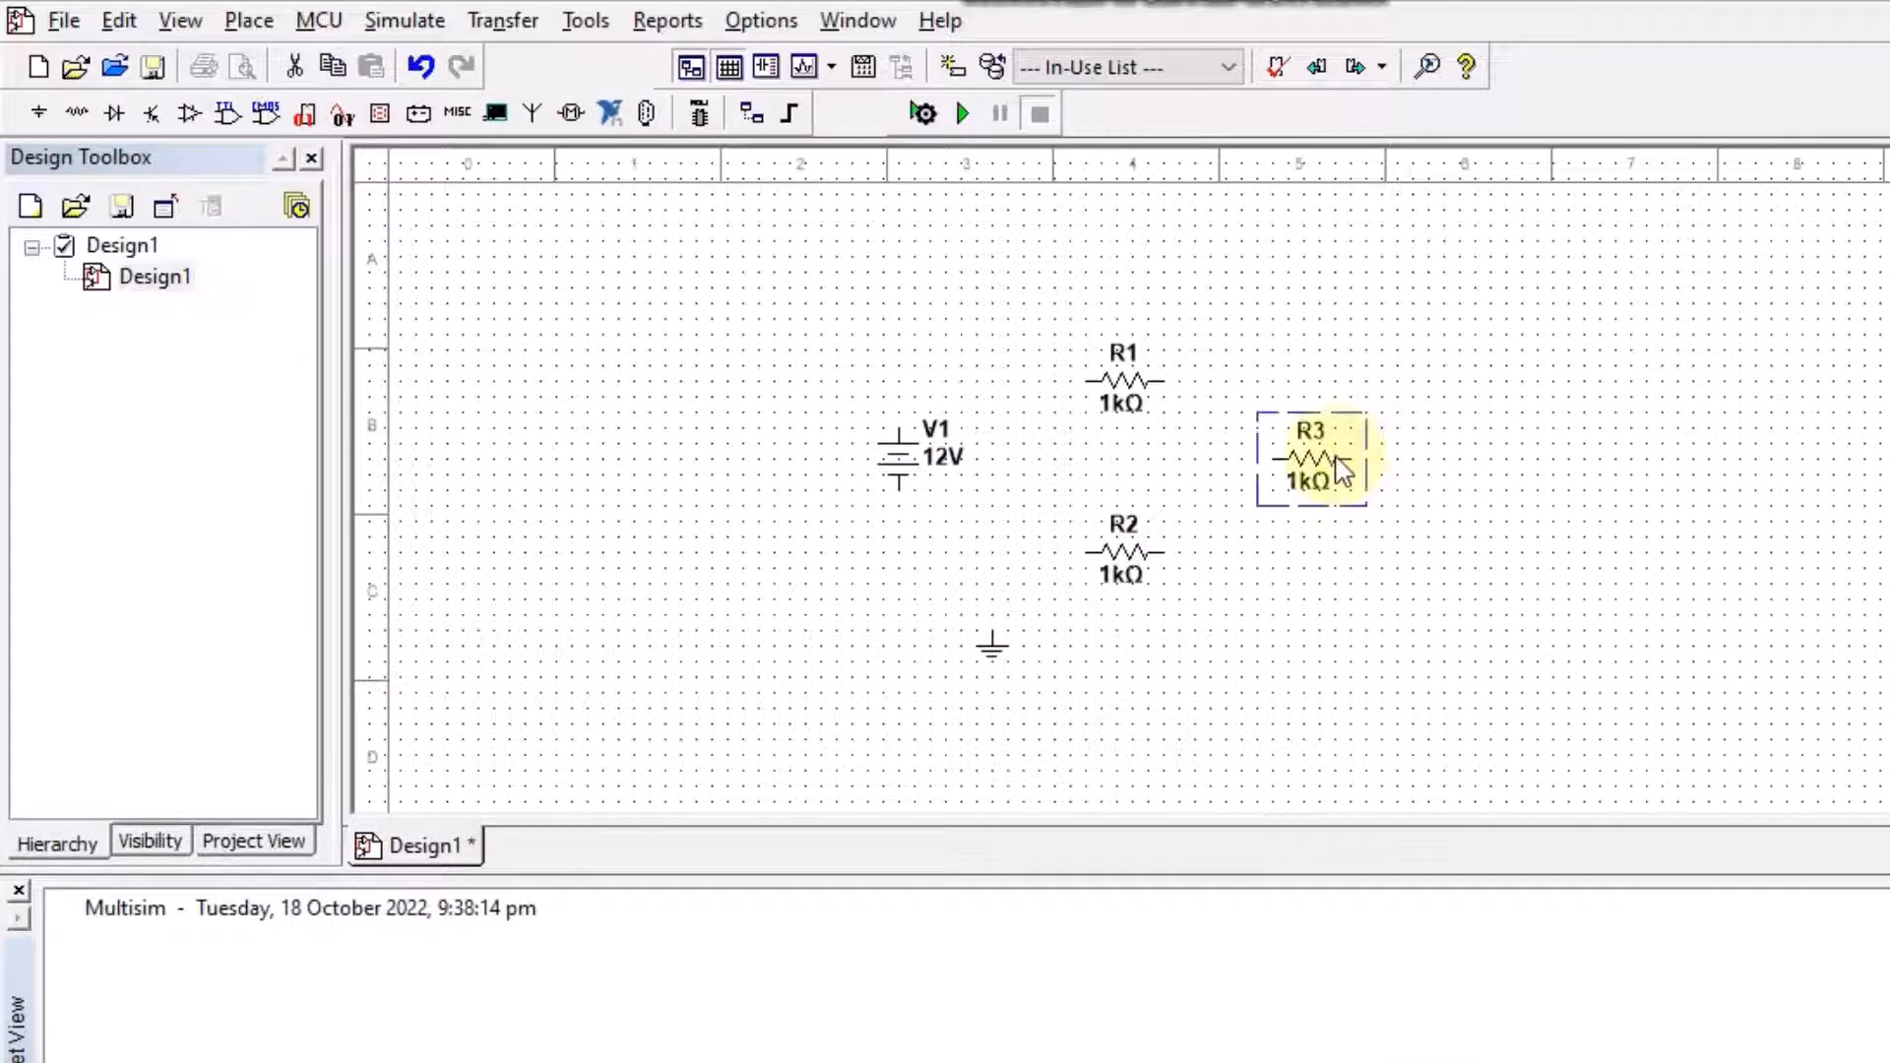
pyautogui.hotkey('ctrl', 'r')
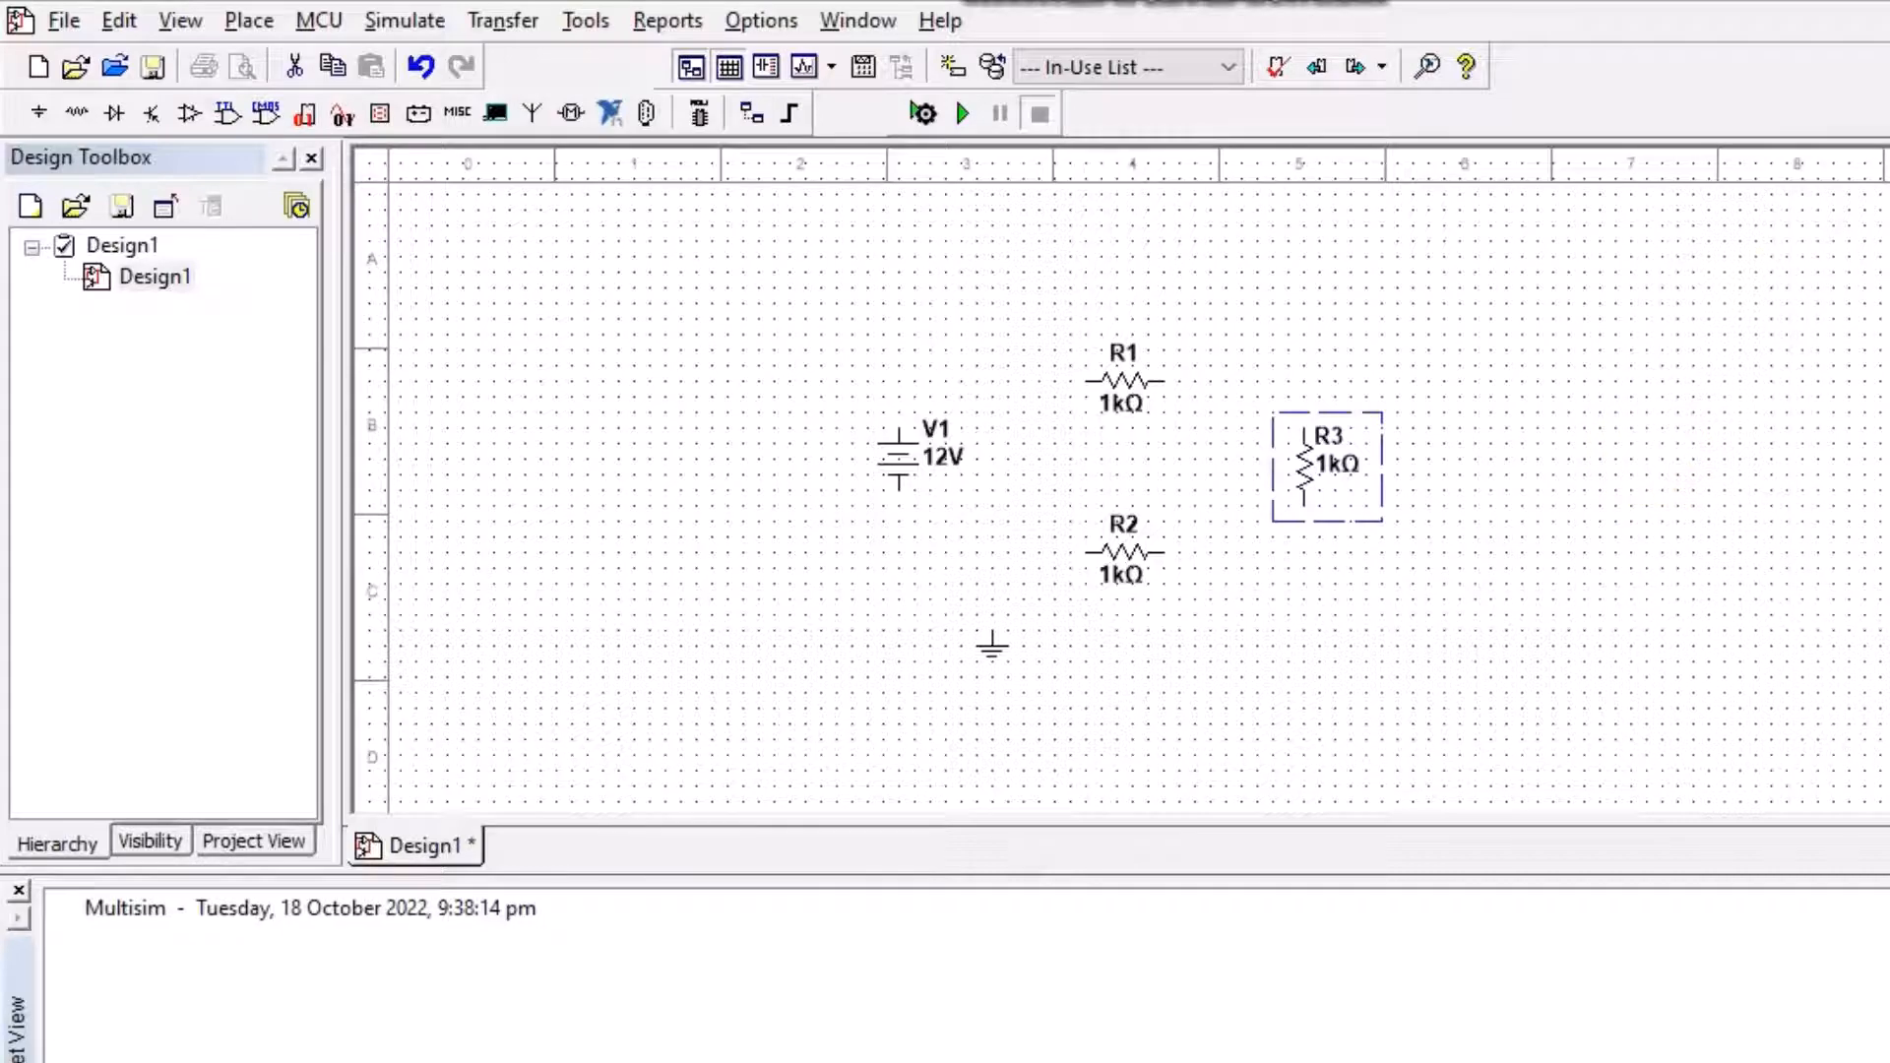
# Step: Place four multimeters: one between V1 and R1, one above R1, one right of R3 and one below R2
pyautogui.click(1873, 190)
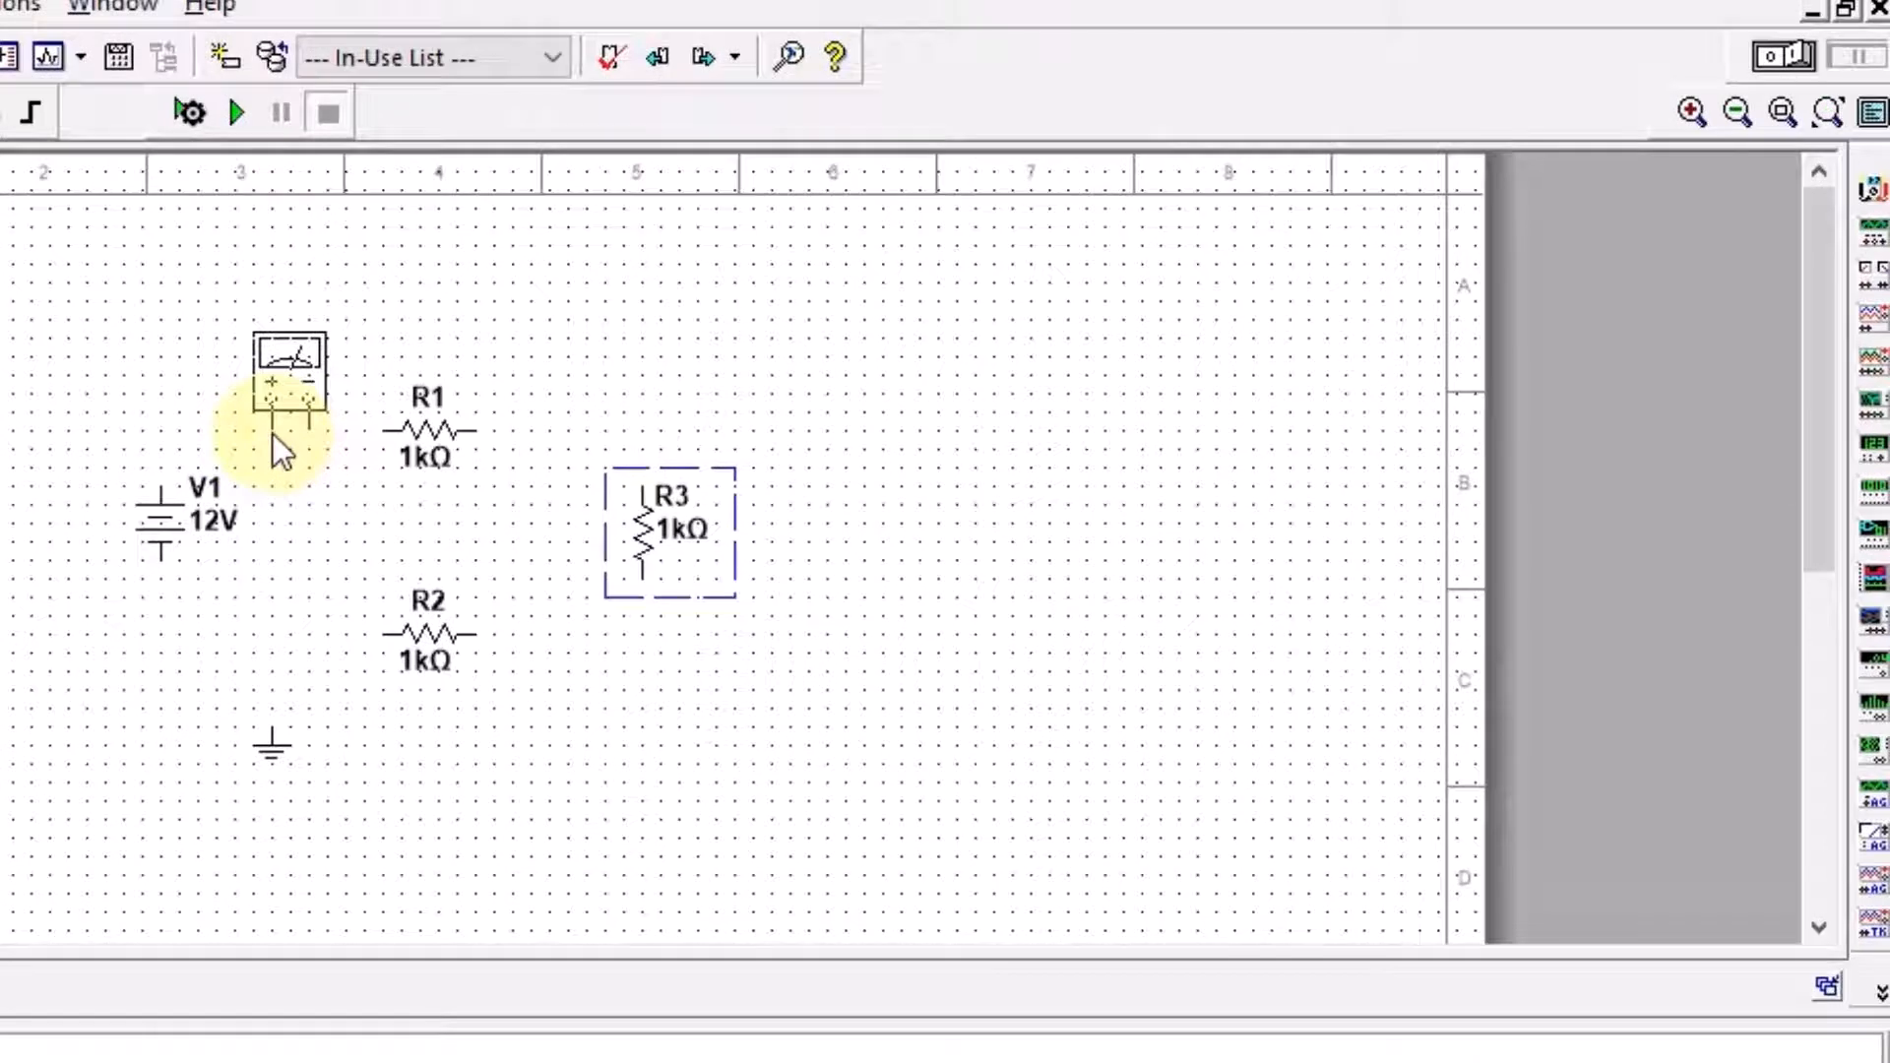
pyautogui.click(273, 433)
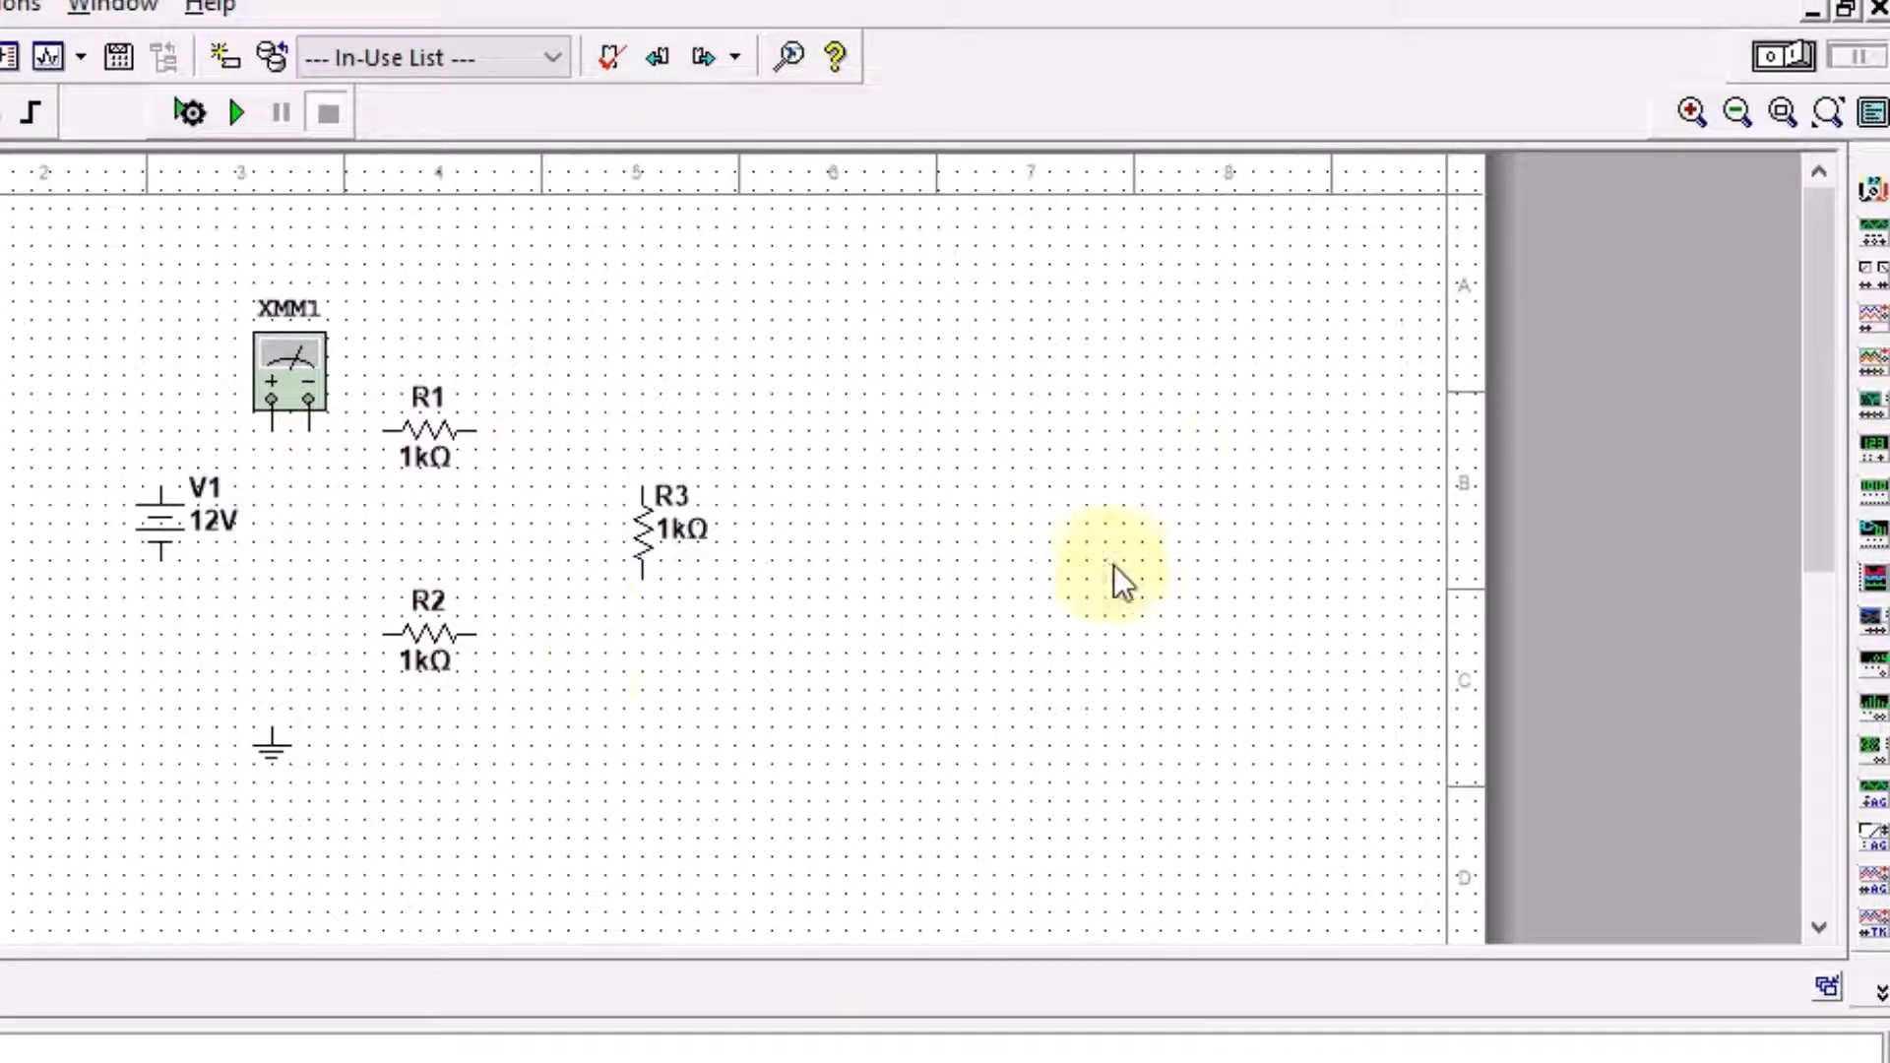
pyautogui.click(1868, 192)
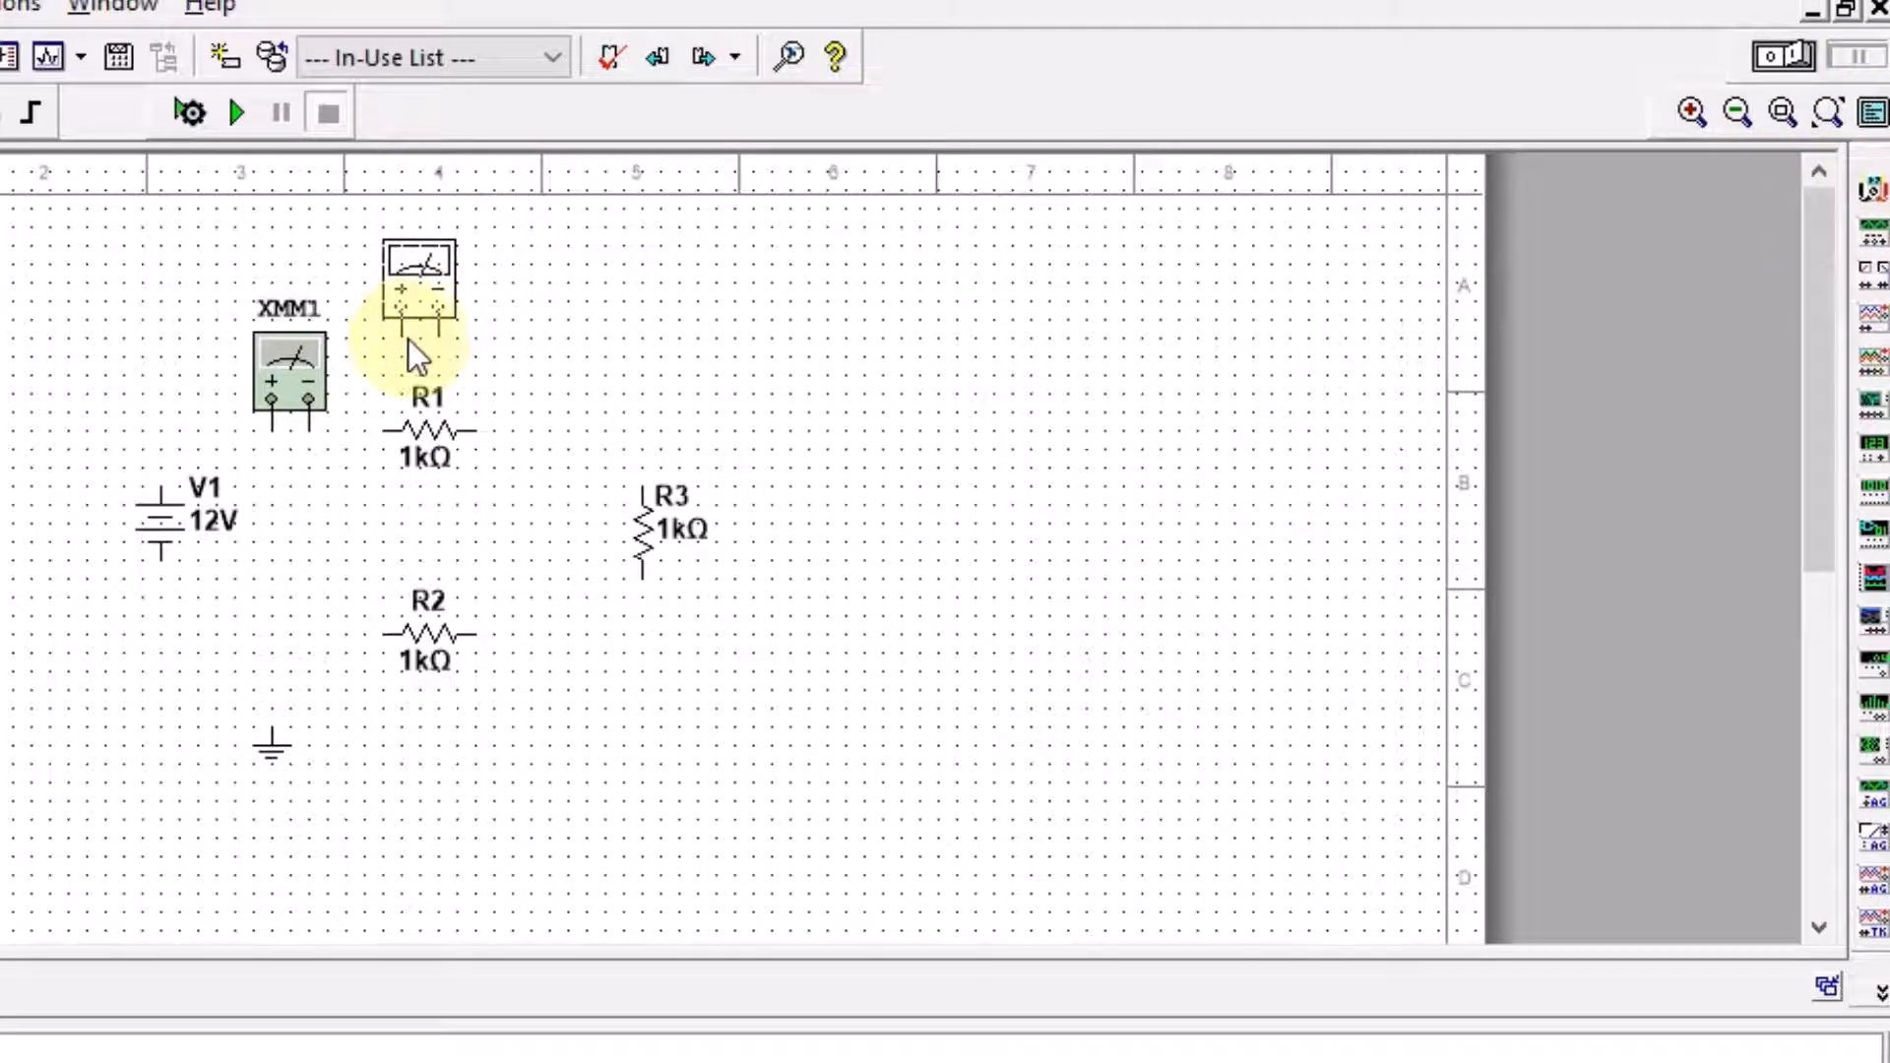
pyautogui.click(406, 338)
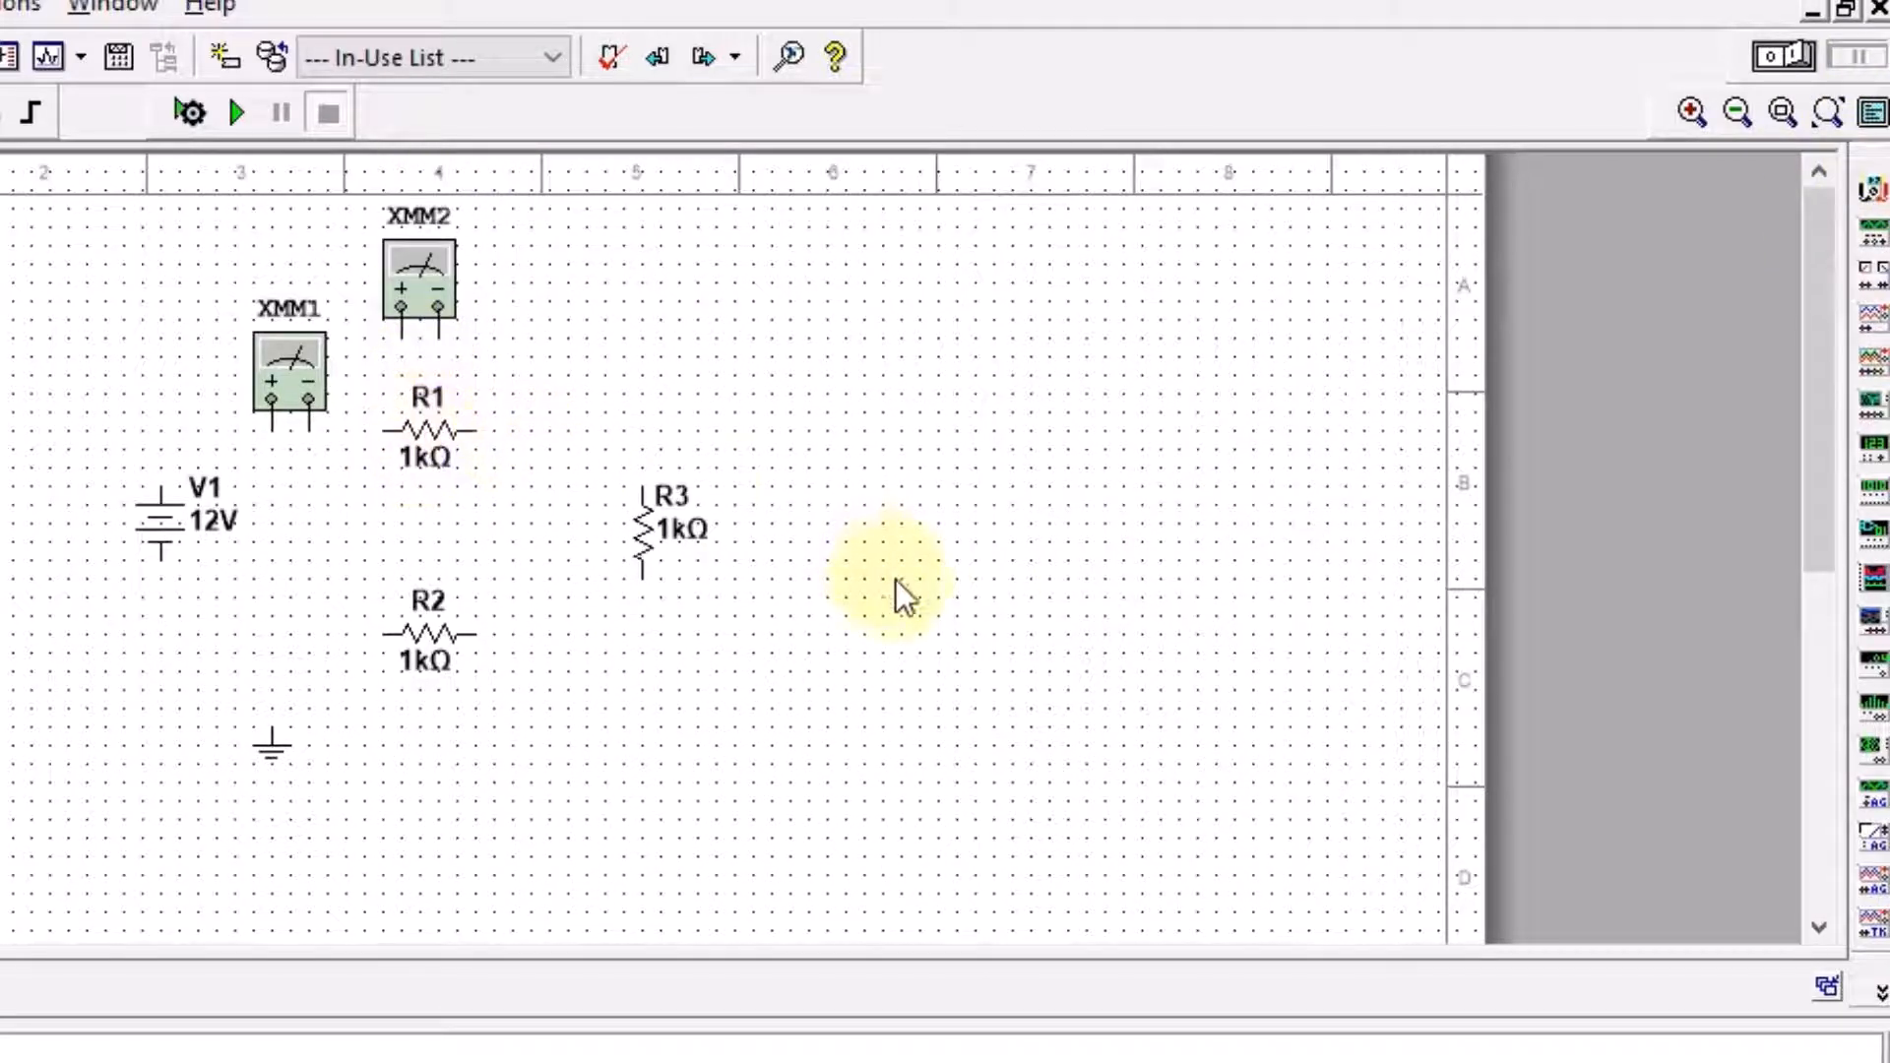
pyautogui.click(1874, 196)
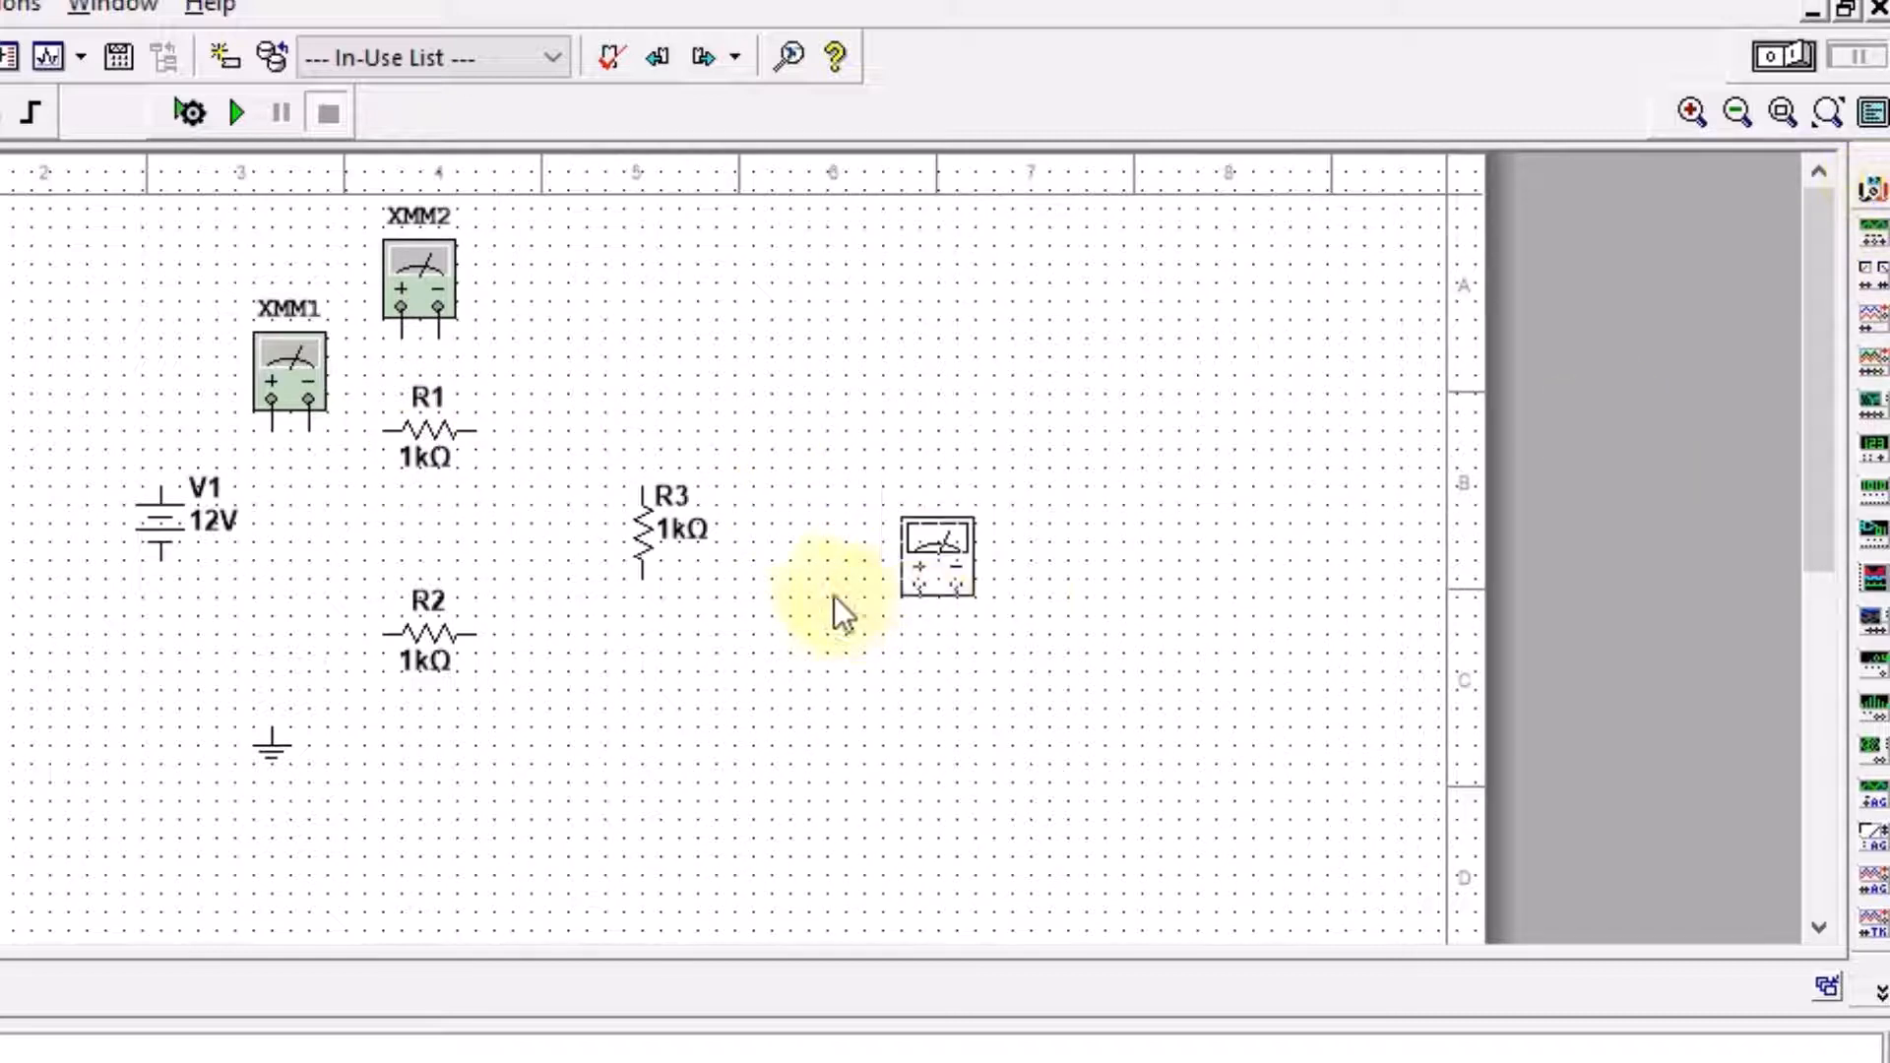
pyautogui.click(772, 551)
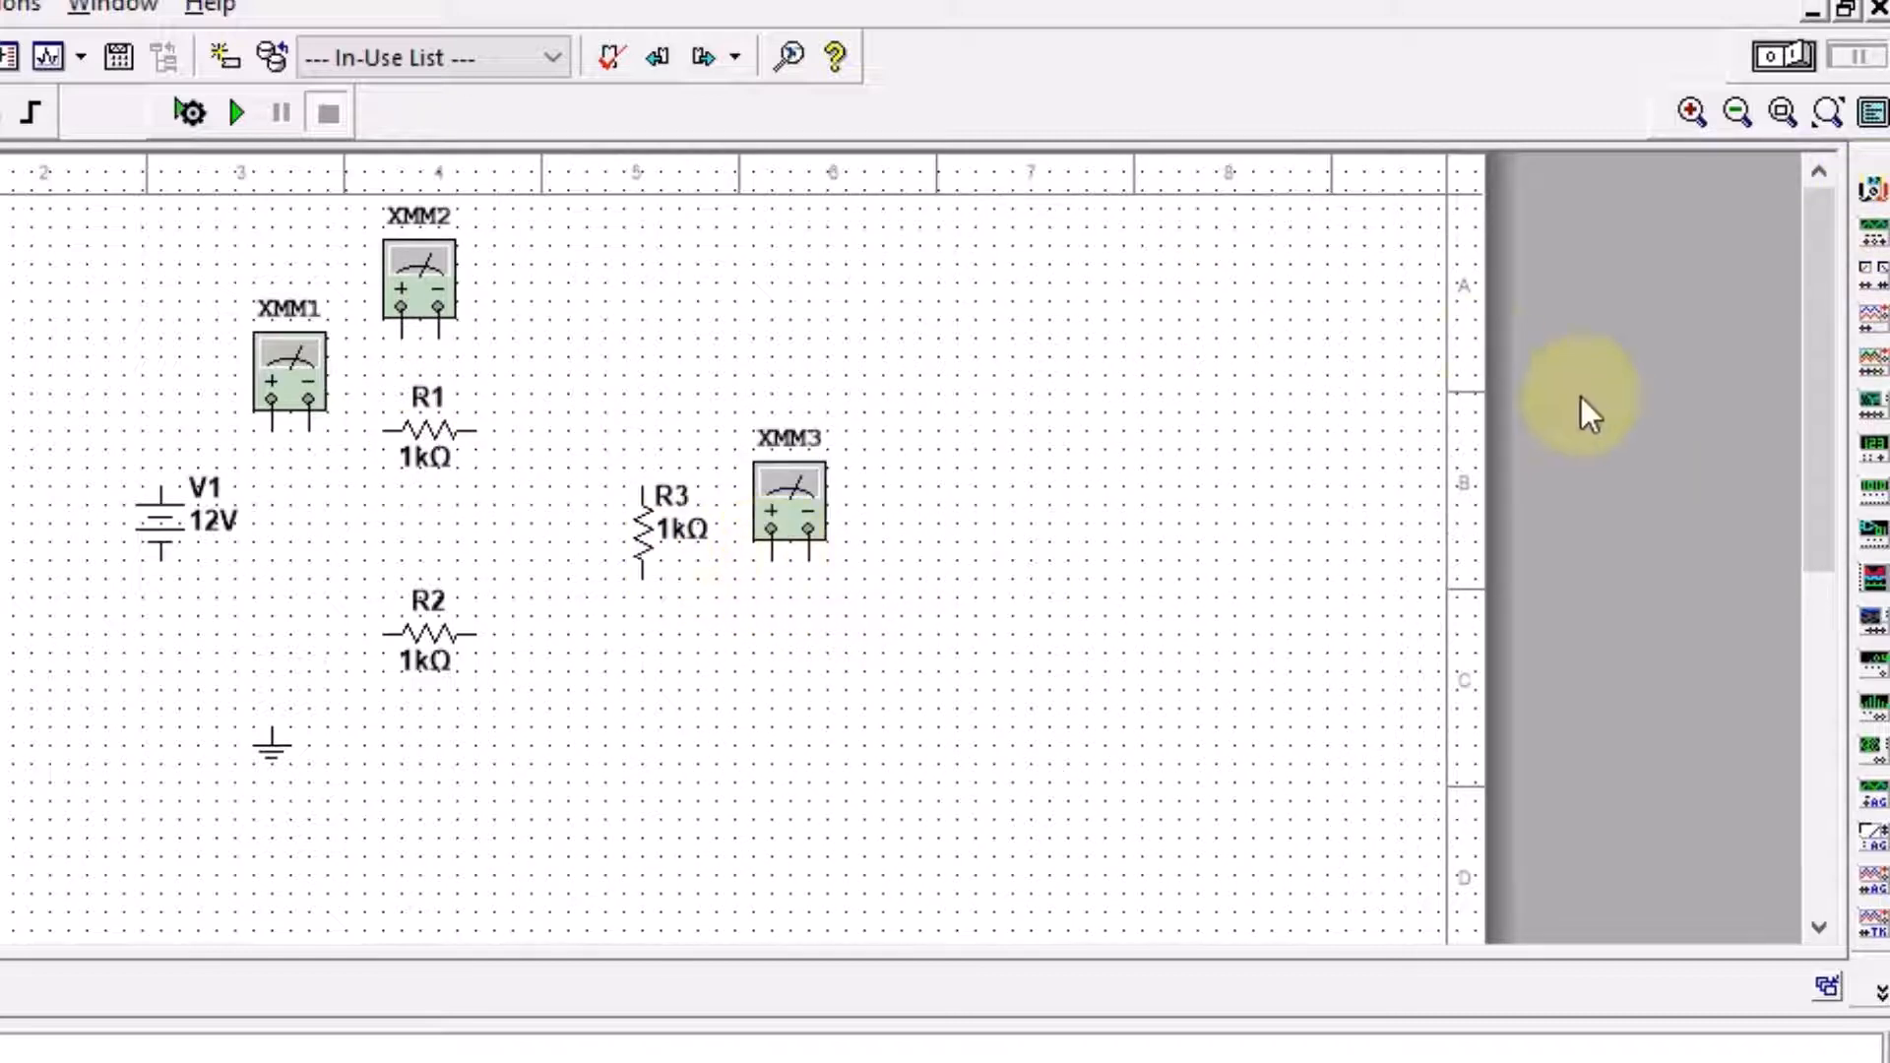
pyautogui.click(1871, 192)
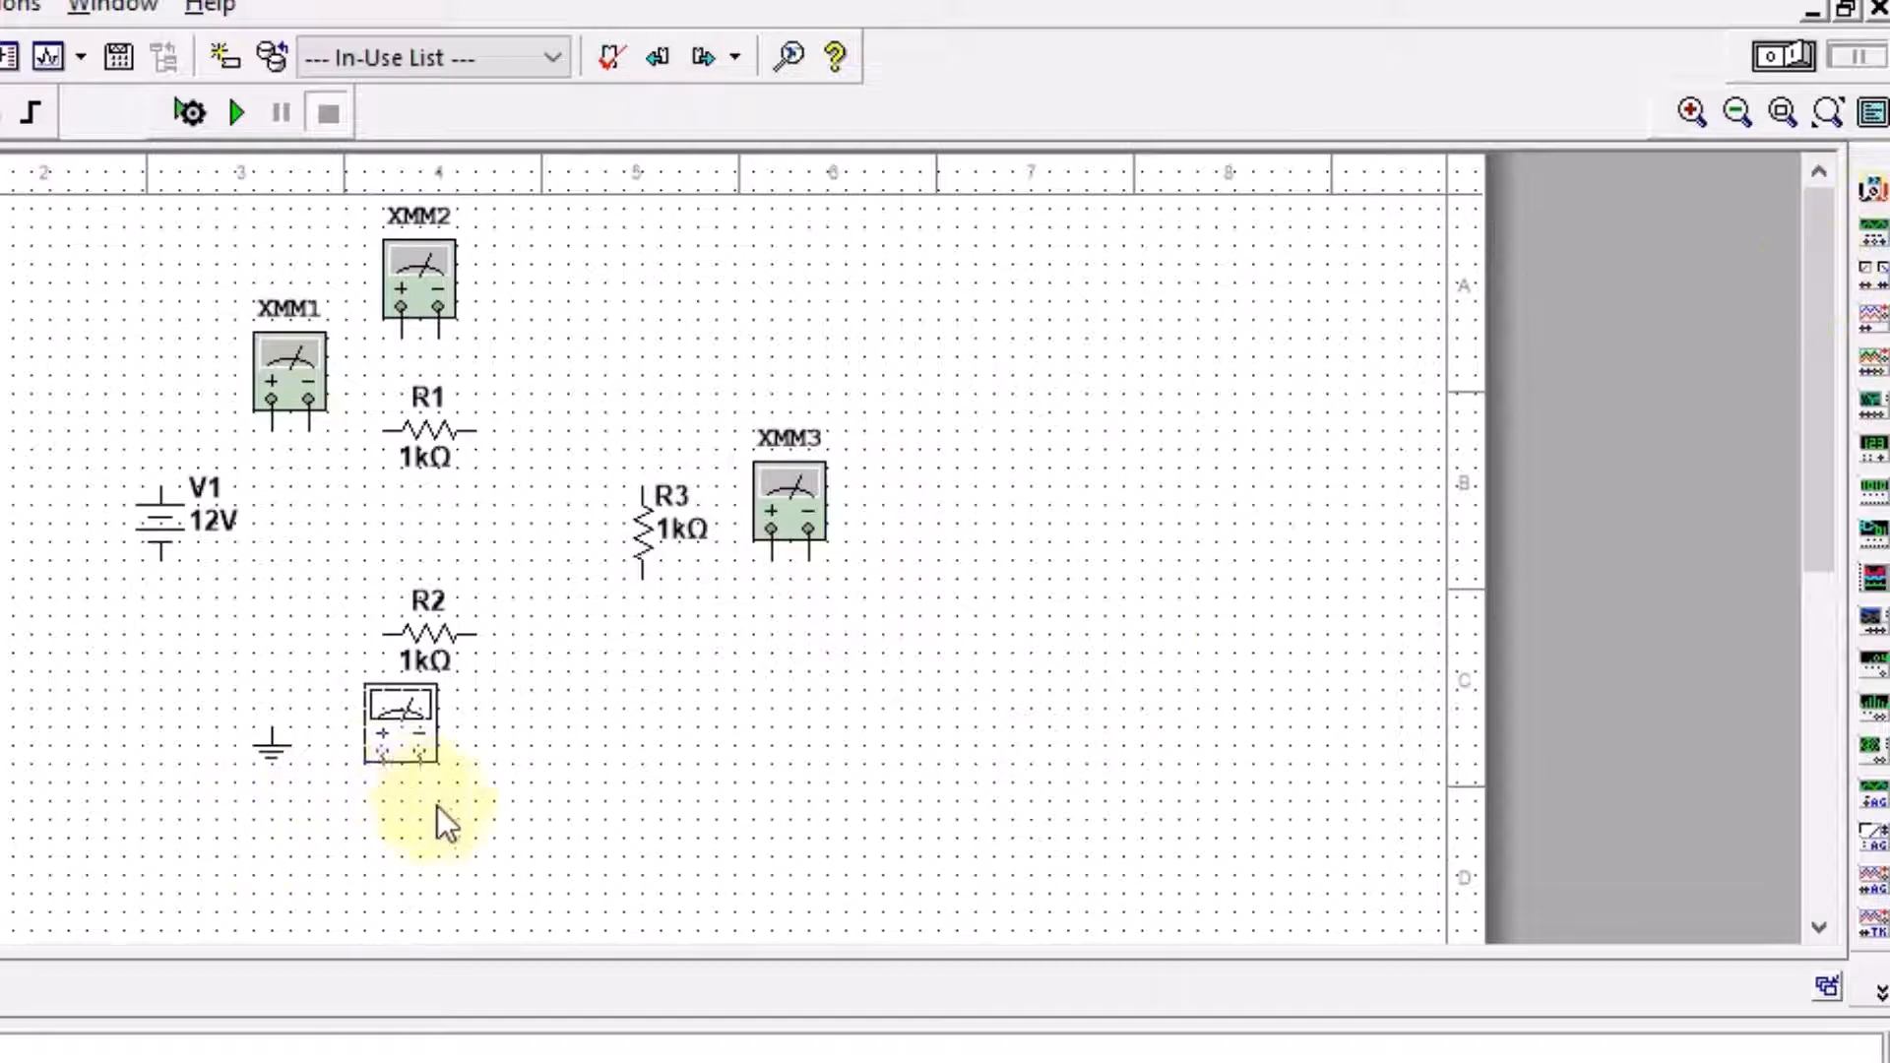
pyautogui.click(418, 838)
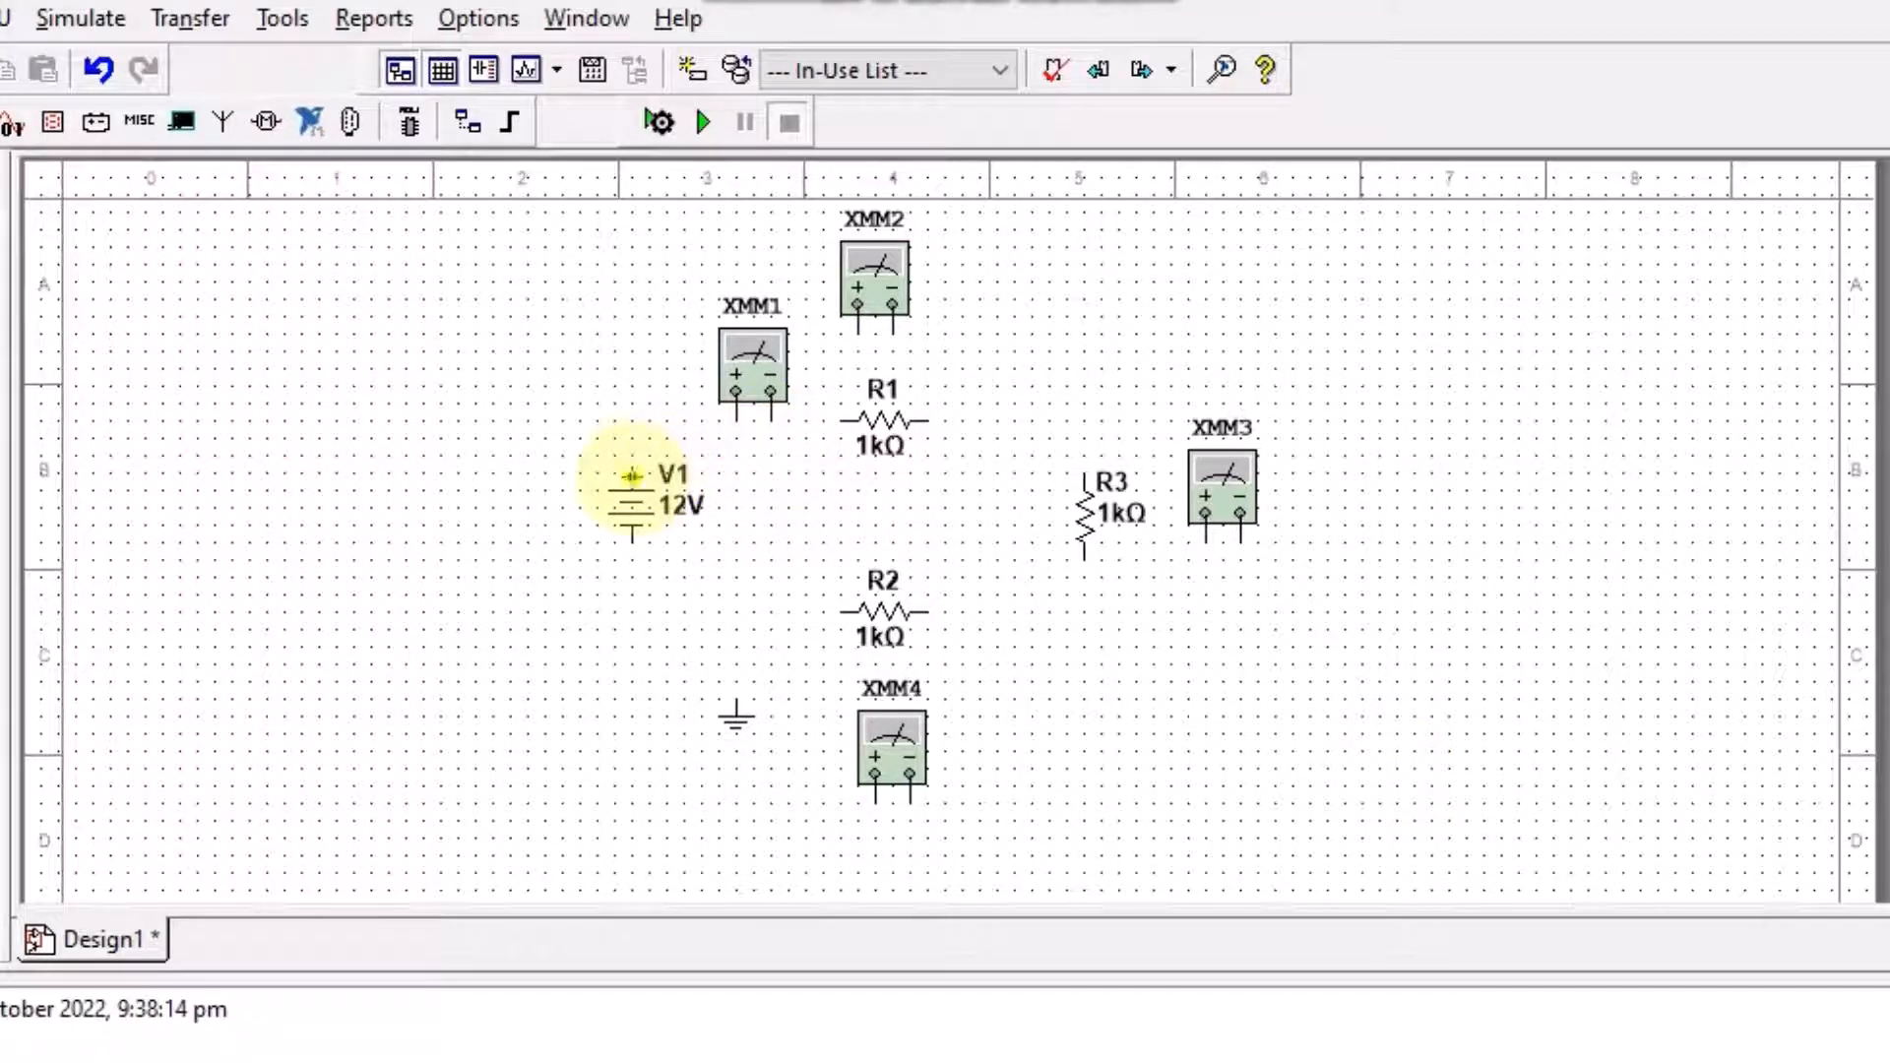
# Step: Wire V1's positive terminal to XMM1's positive terminal, and XMM1's negative terminal to the near end of R1
pyautogui.click(632, 475)
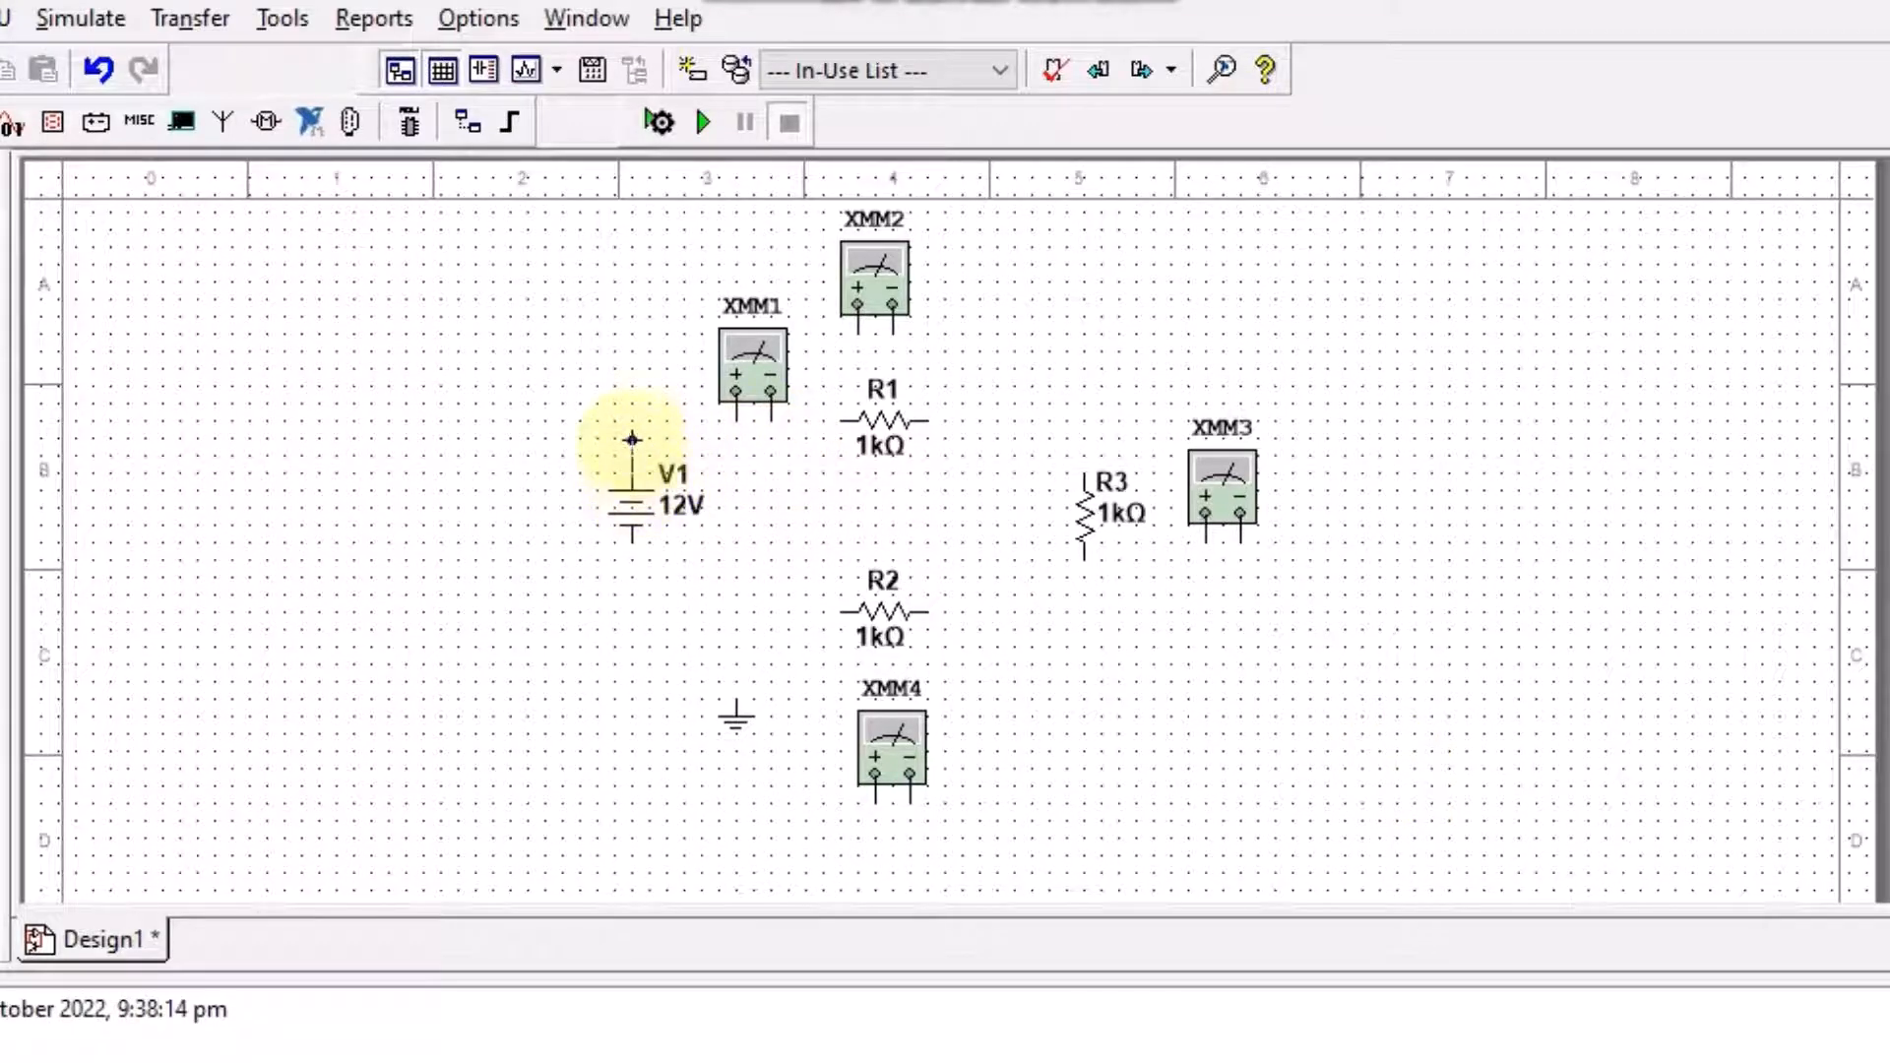
pyautogui.click(734, 421)
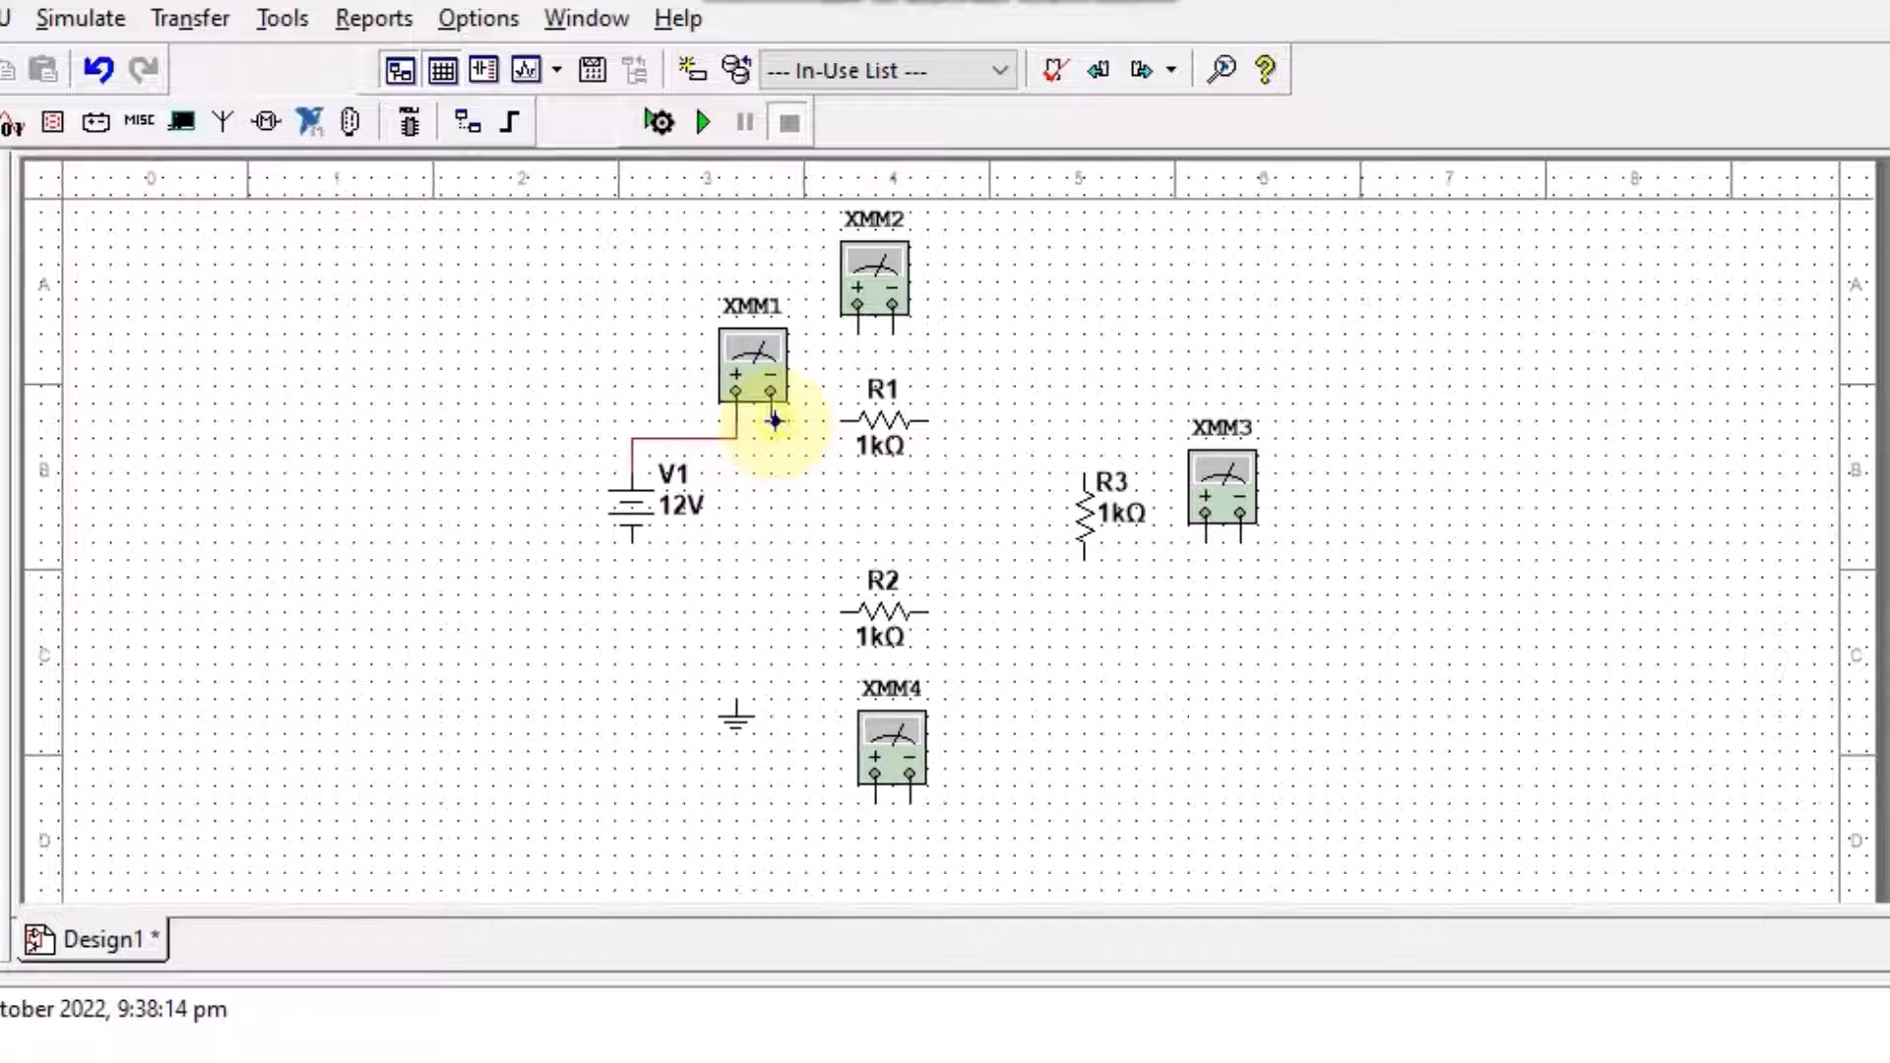
pyautogui.click(775, 422)
pyautogui.click(845, 422)
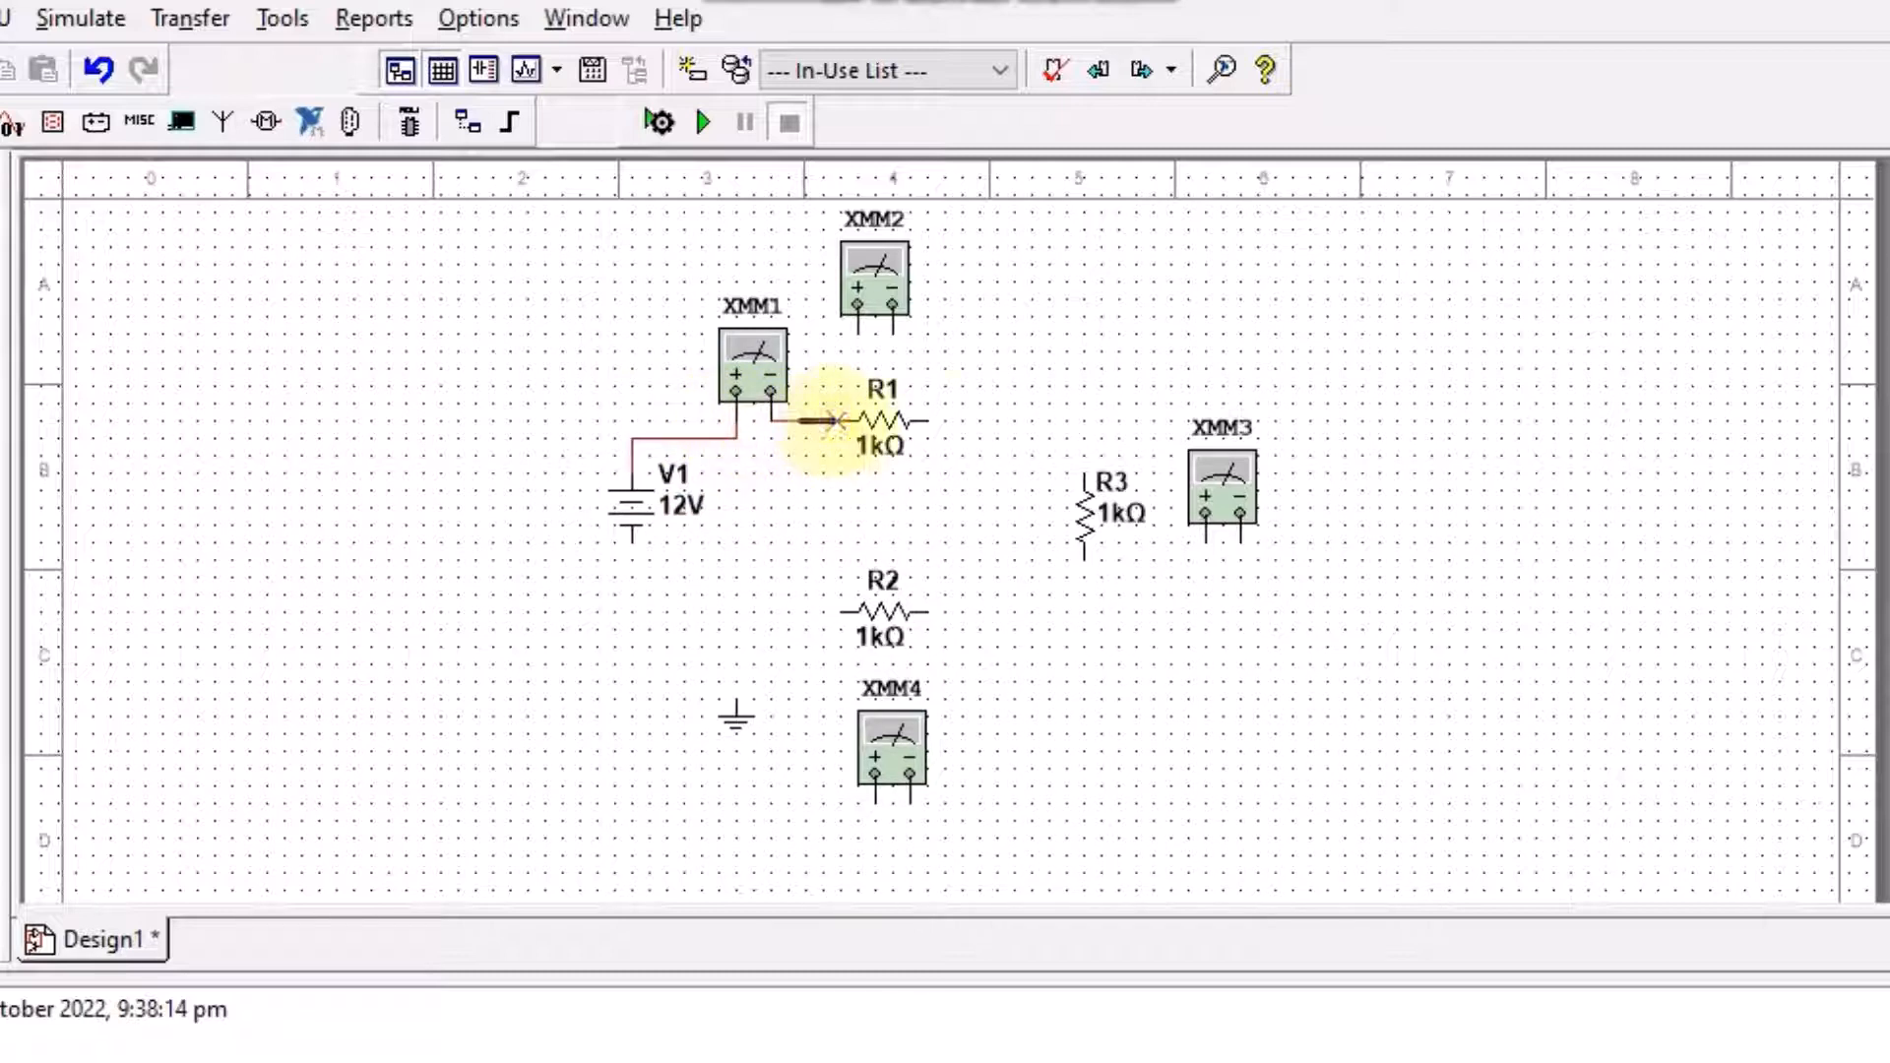
# Step: Wire R1 through R3 and R2 back to V1's negative terminal, and connect the ground symbol to the wire between V1 and R2
pyautogui.click(924, 421)
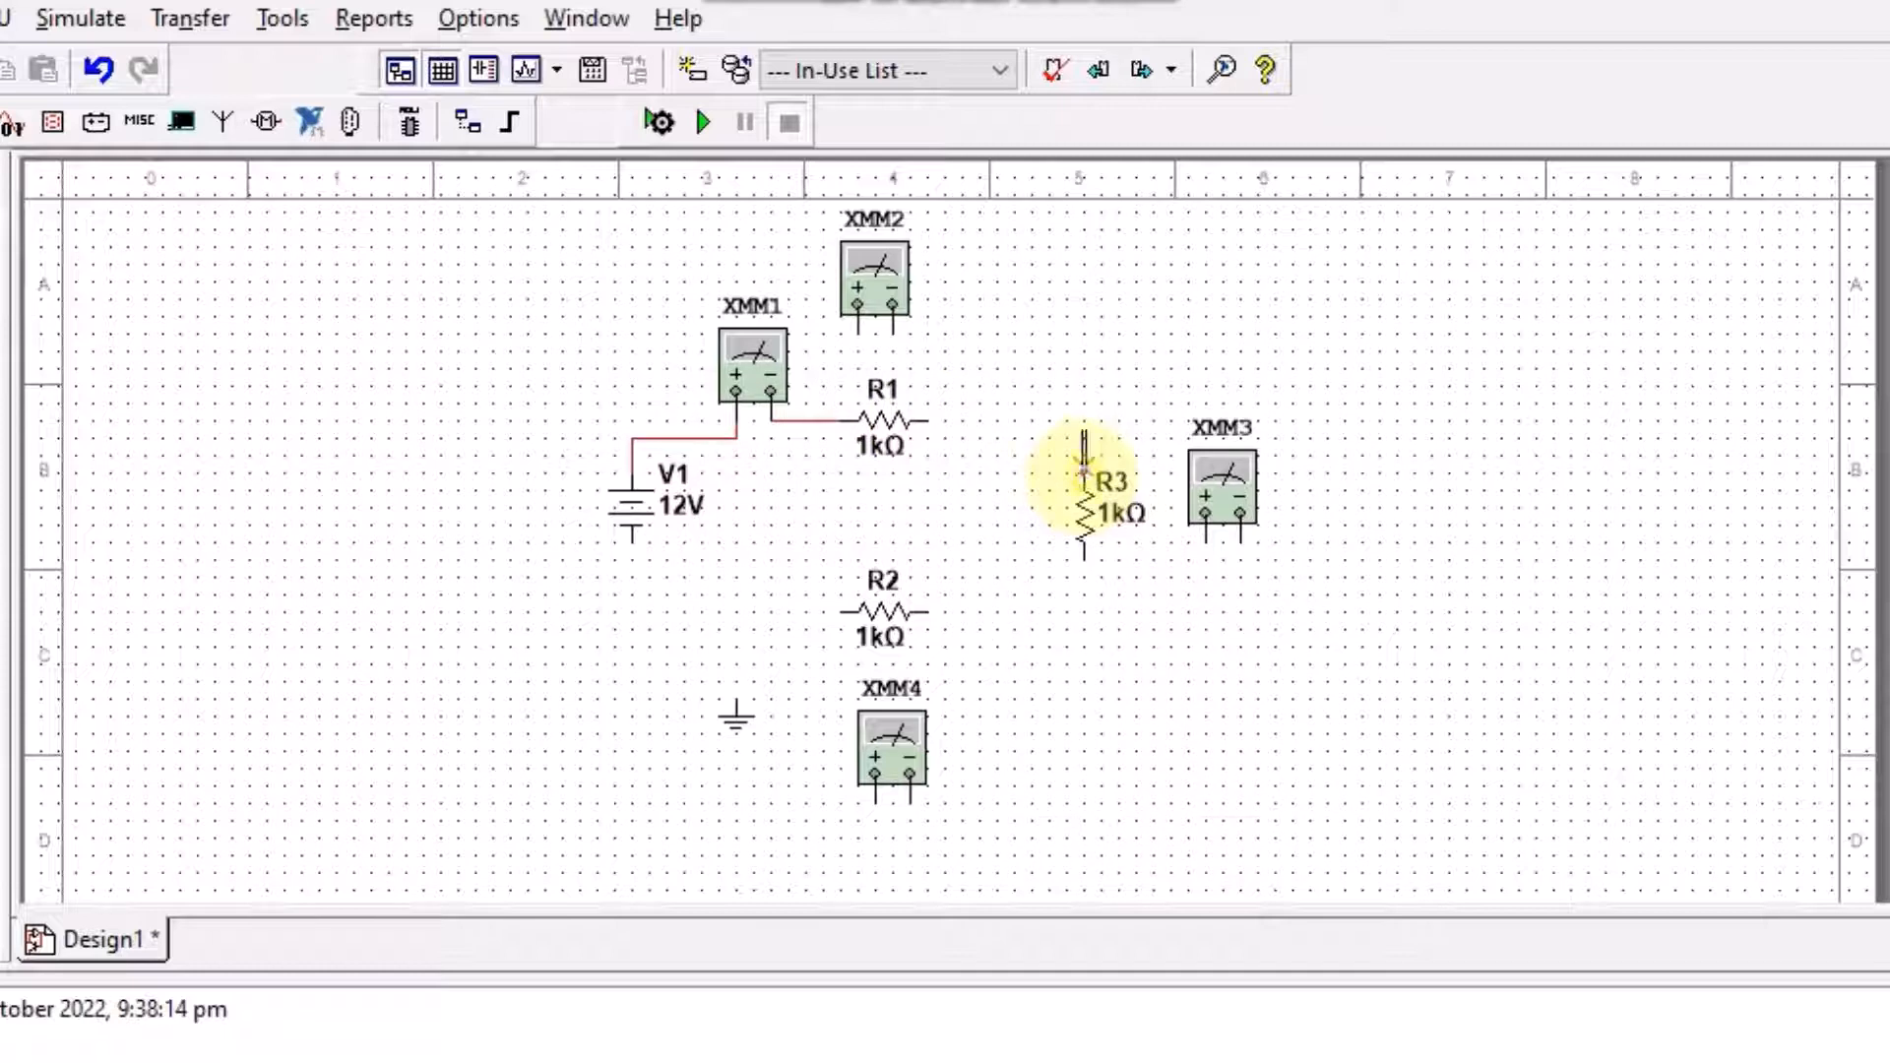
pyautogui.click(1084, 476)
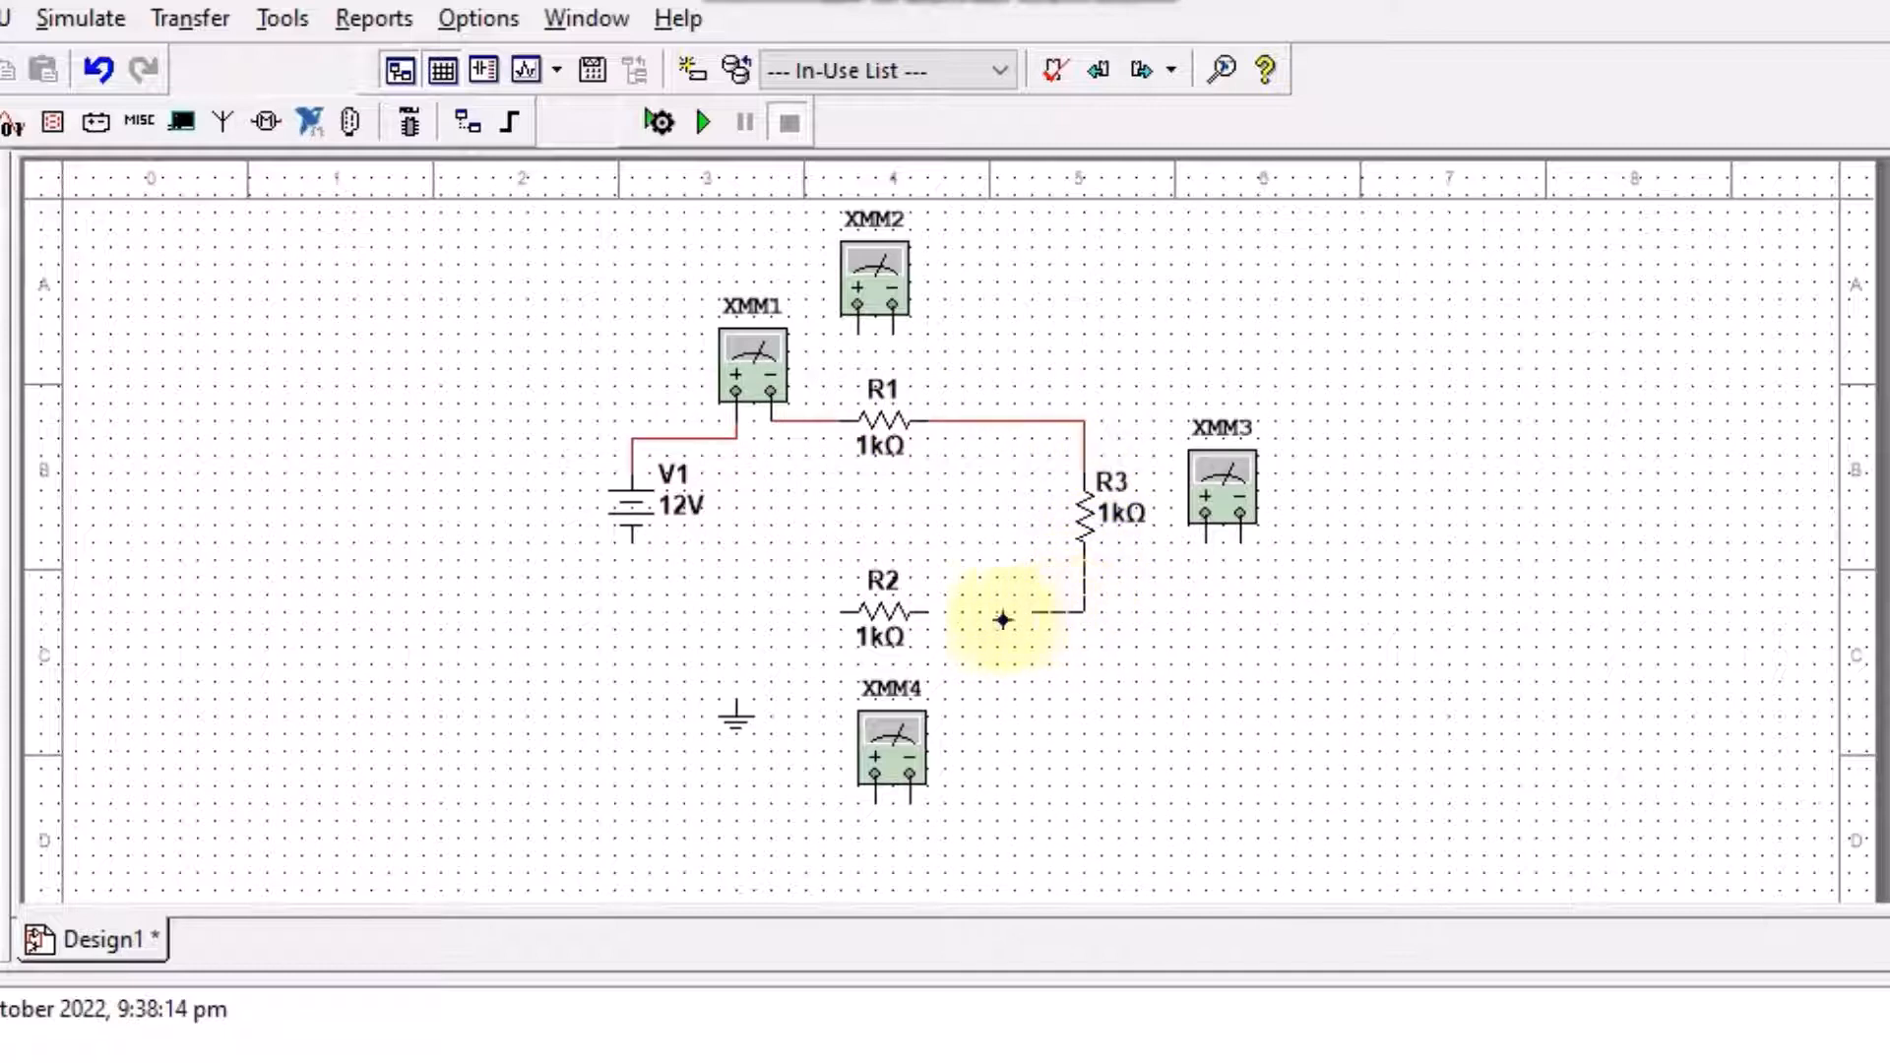
pyautogui.click(926, 612)
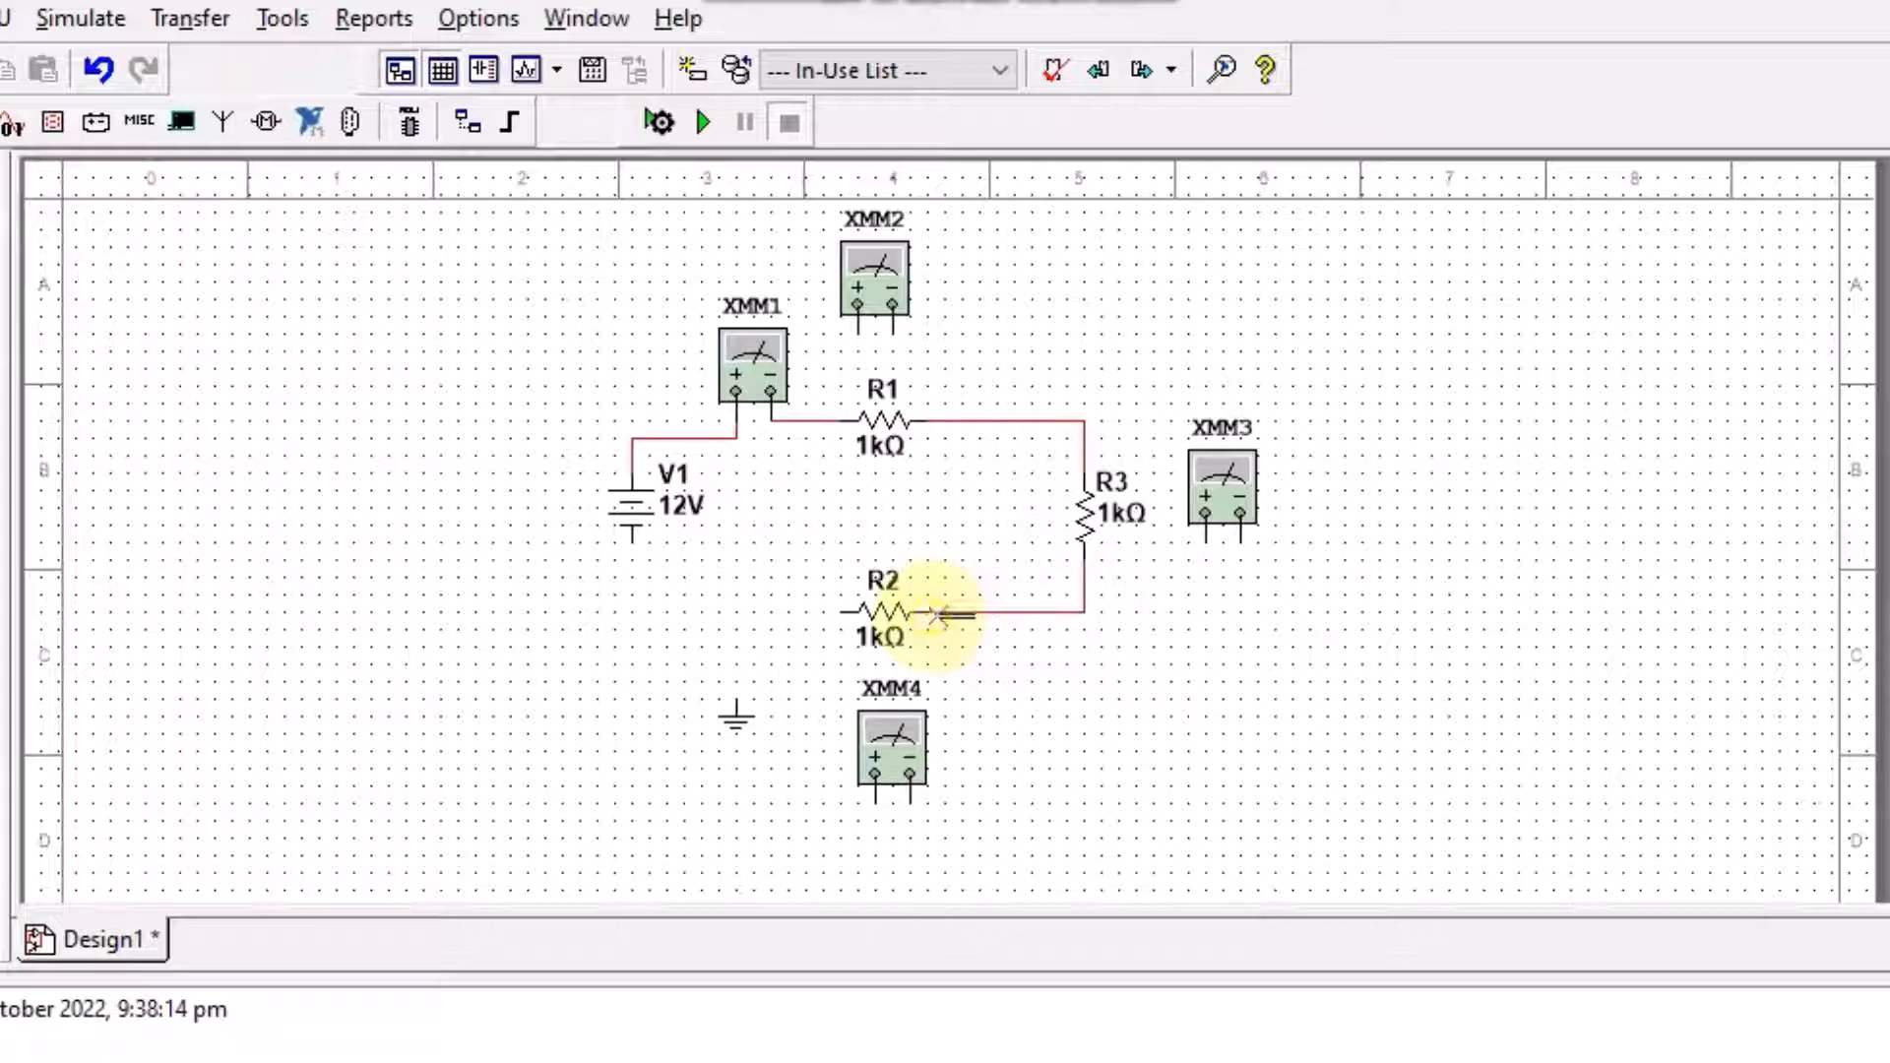
pyautogui.click(838, 616)
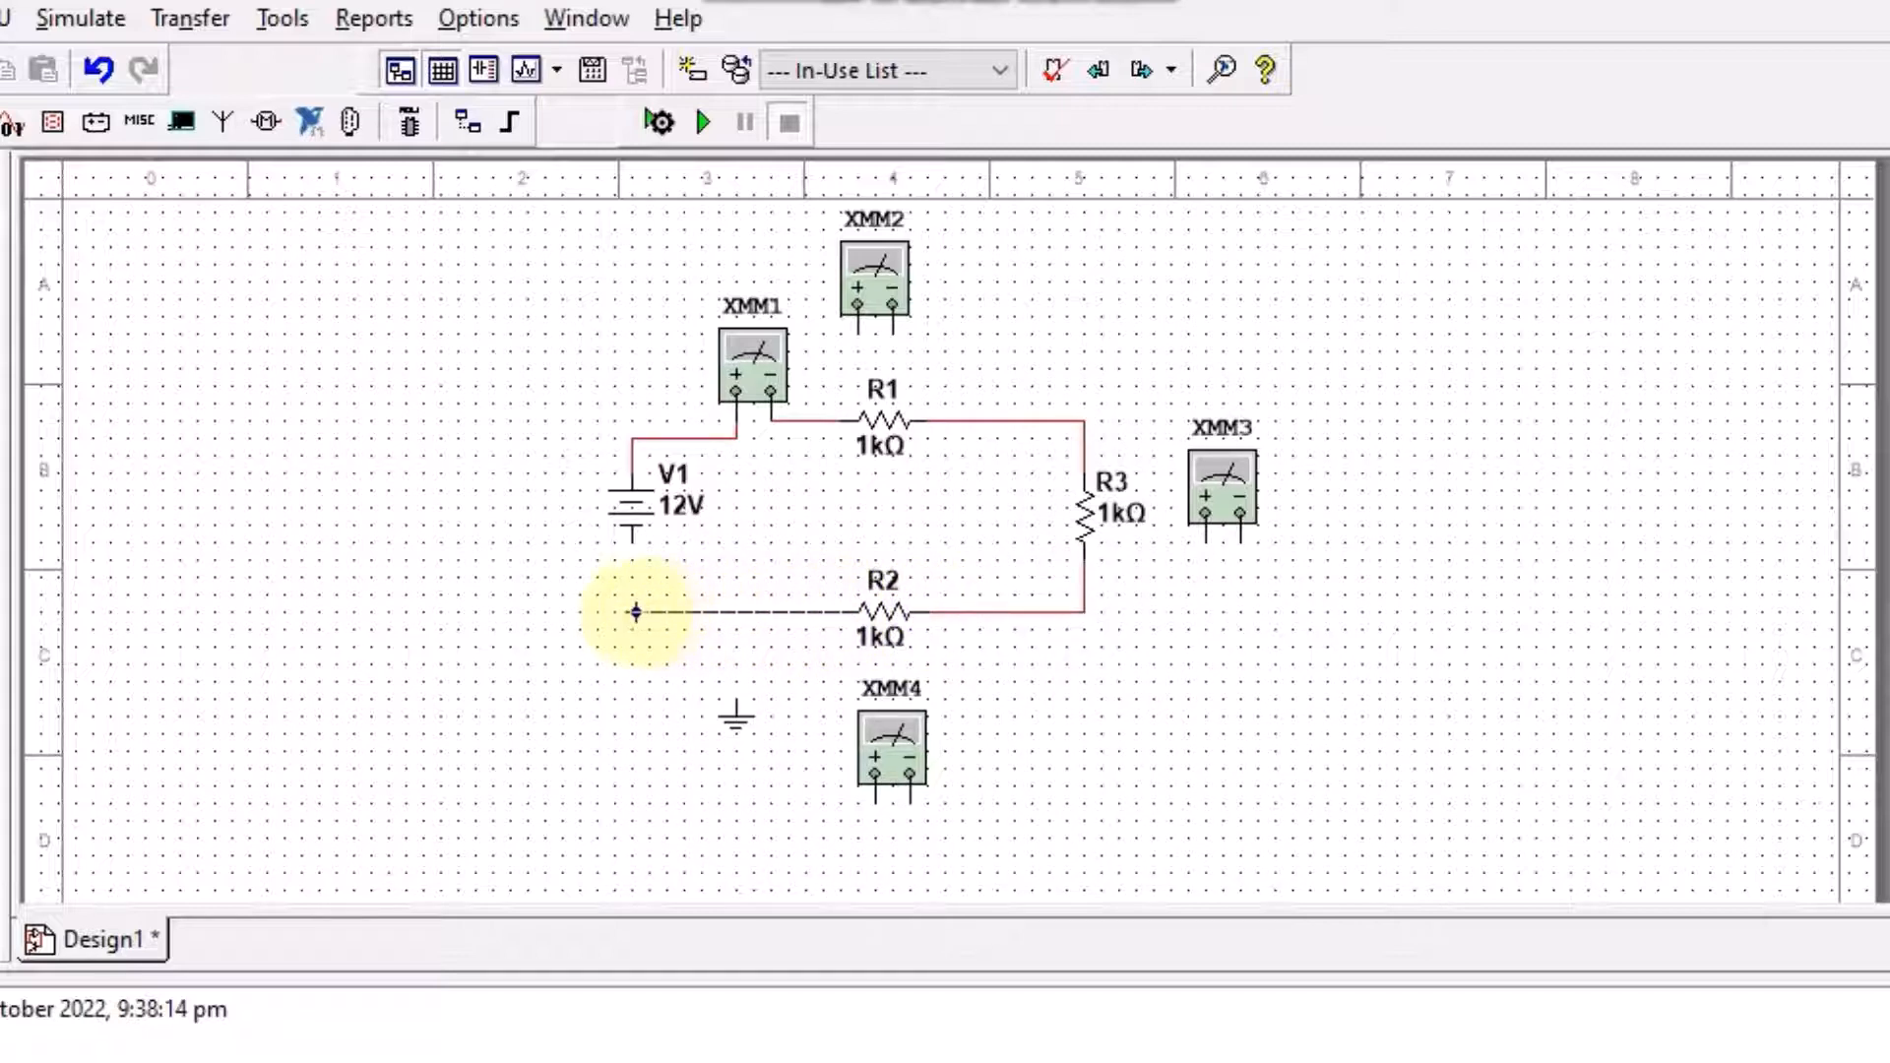
pyautogui.click(632, 539)
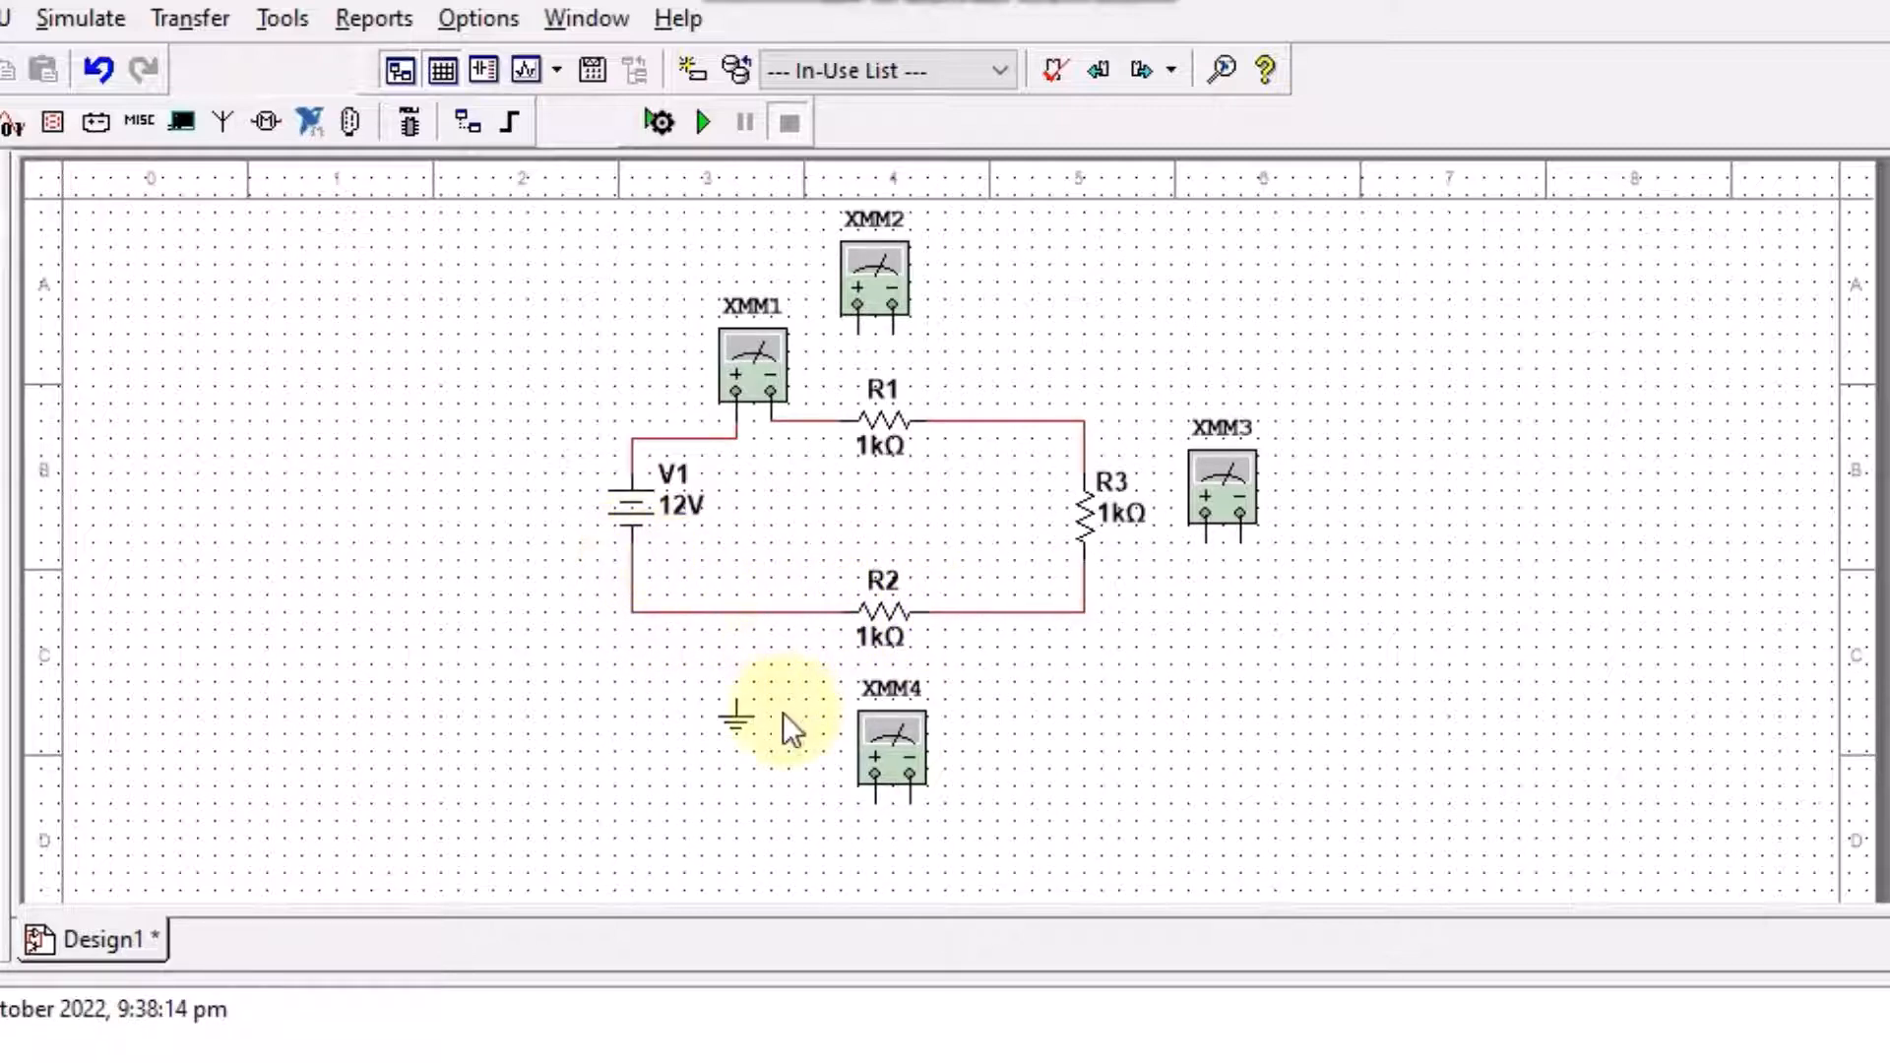
pyautogui.click(737, 701)
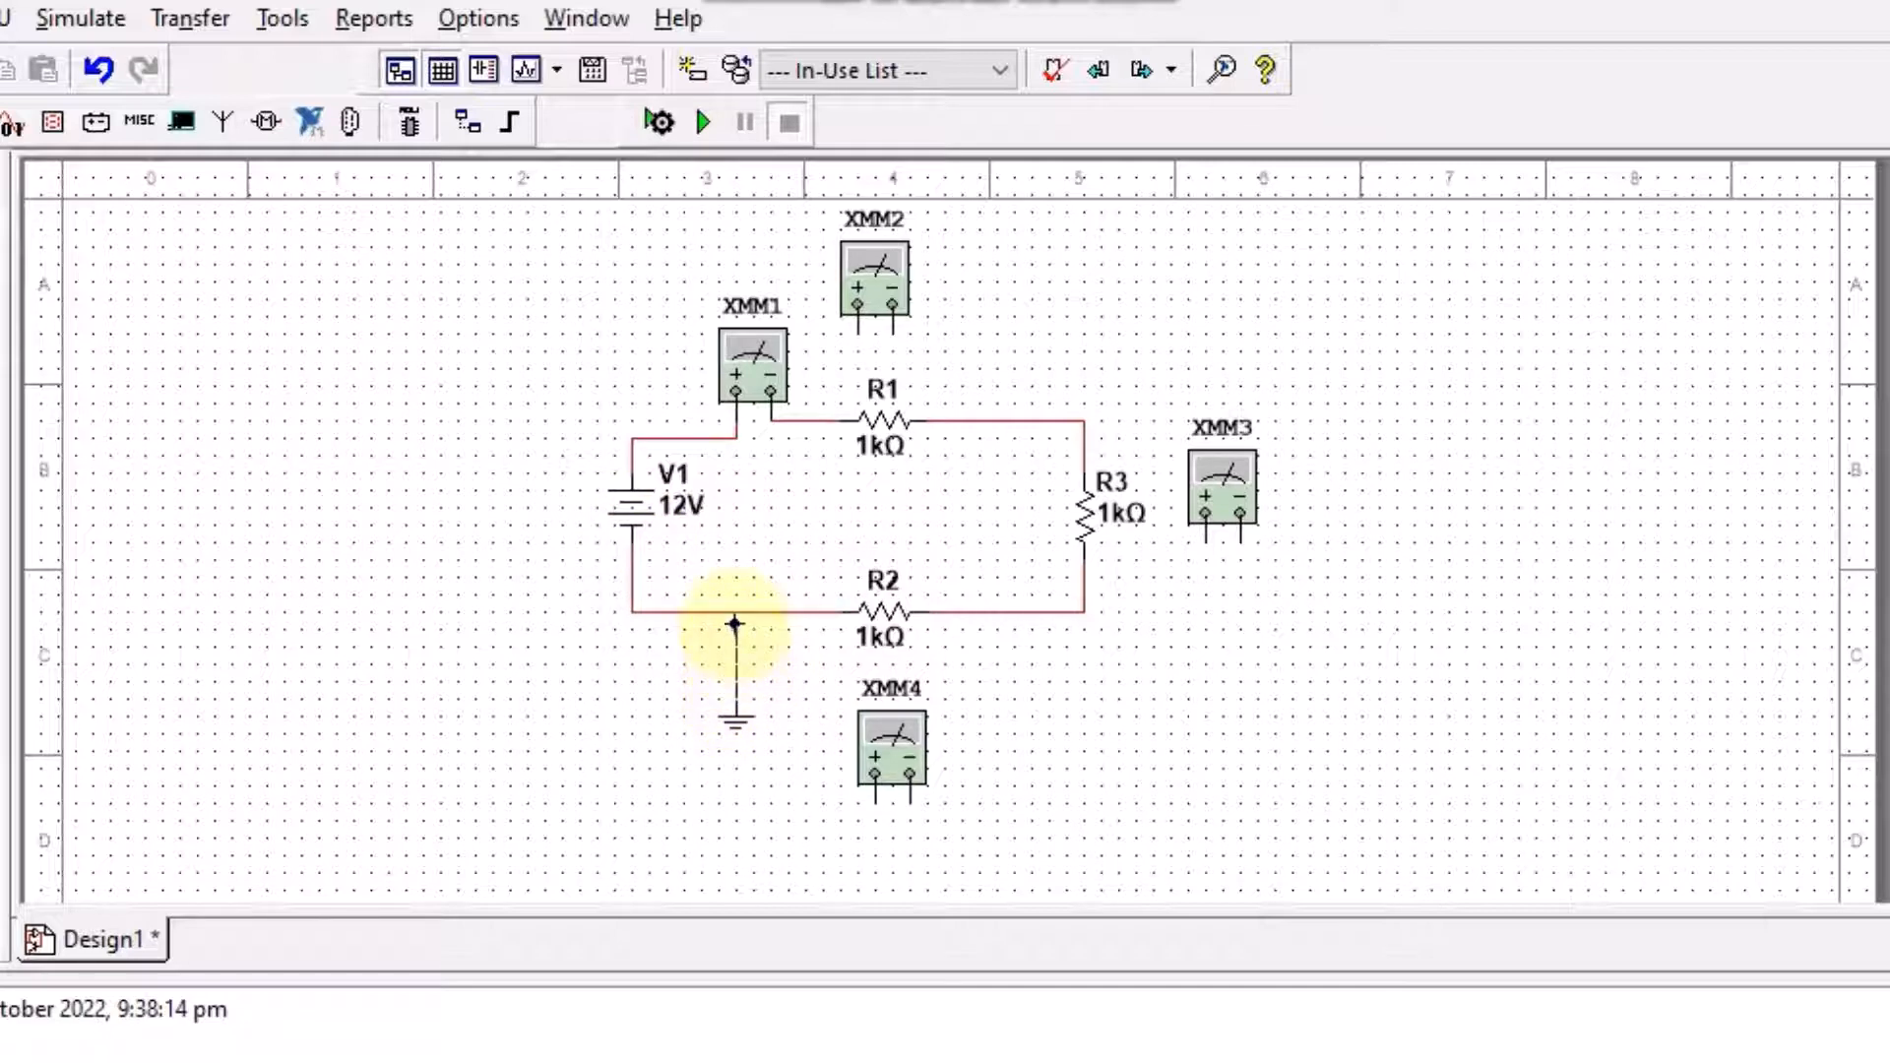
pyautogui.click(736, 612)
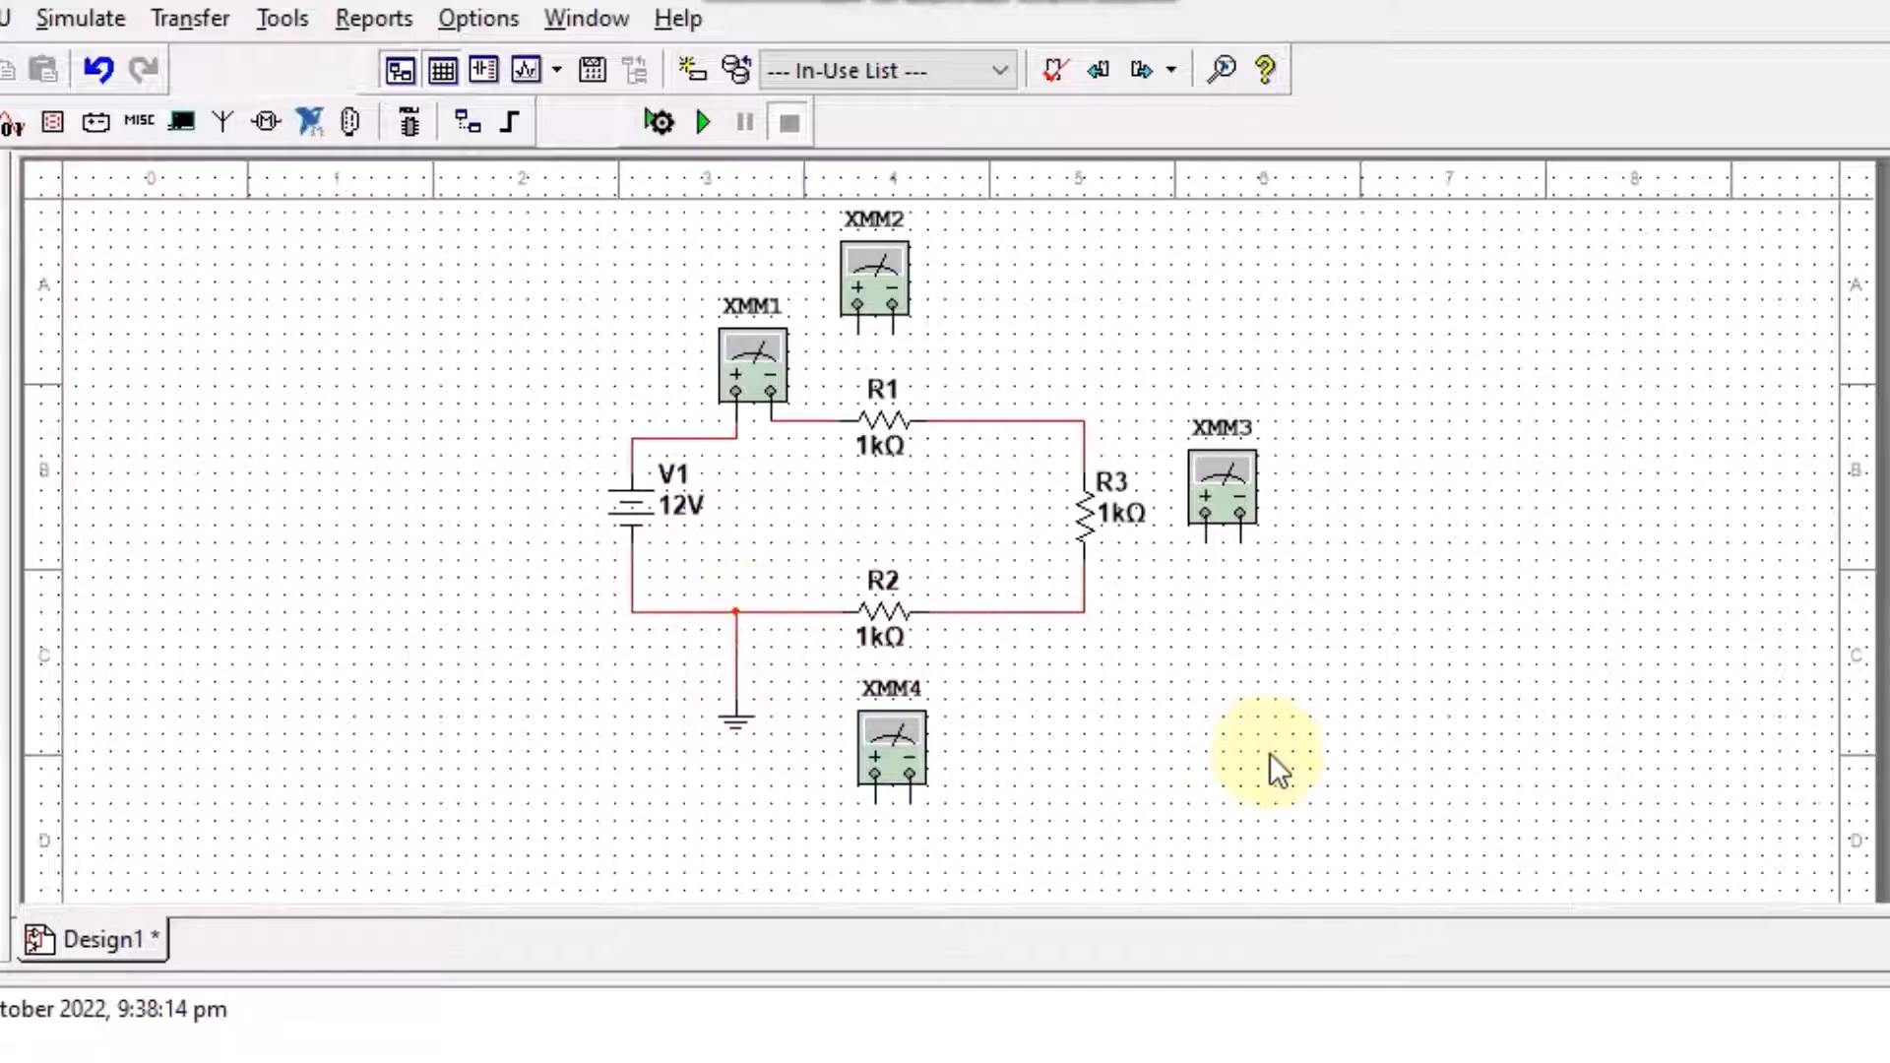
# Step: Rotate XMM3 by 90 degrees so its terminals face R3, and turn XMM4 by 180 degrees and align it below R2
pyautogui.click(1222, 500)
pyautogui.hotkey('ctrl', 'r')
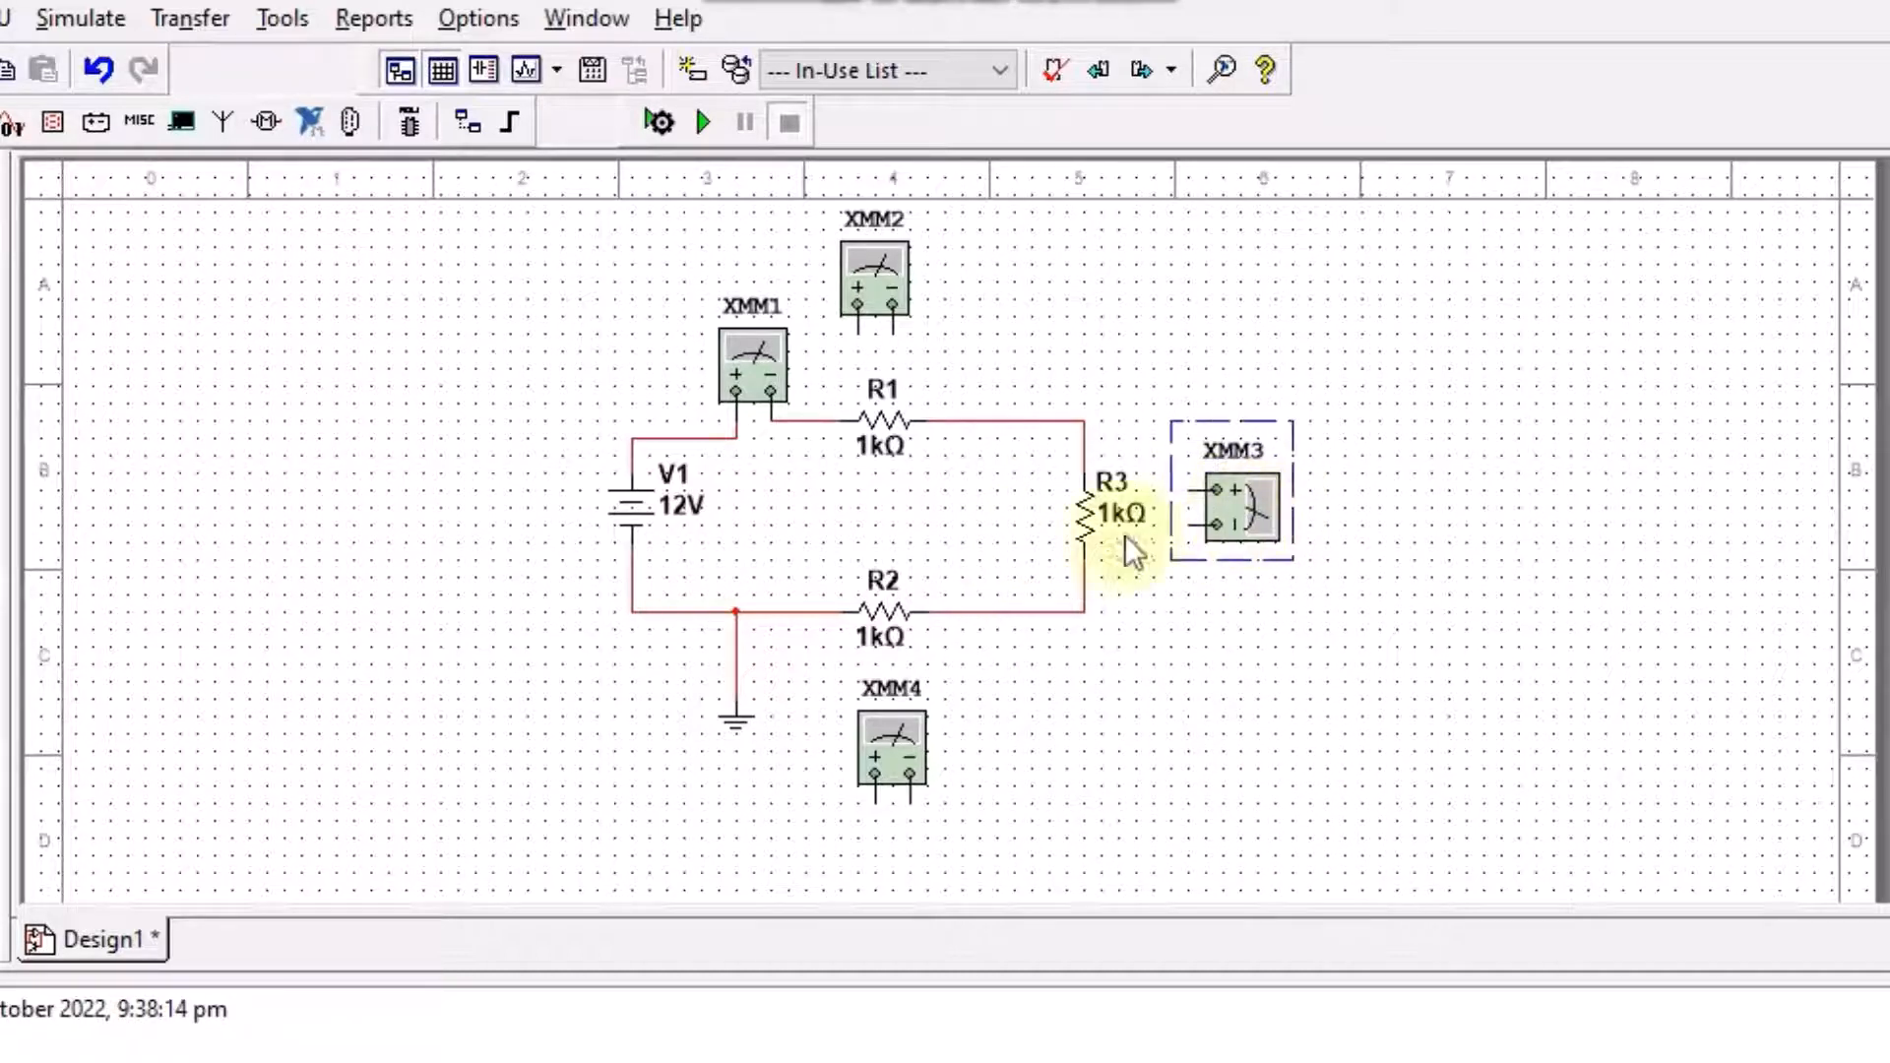
pyautogui.click(889, 788)
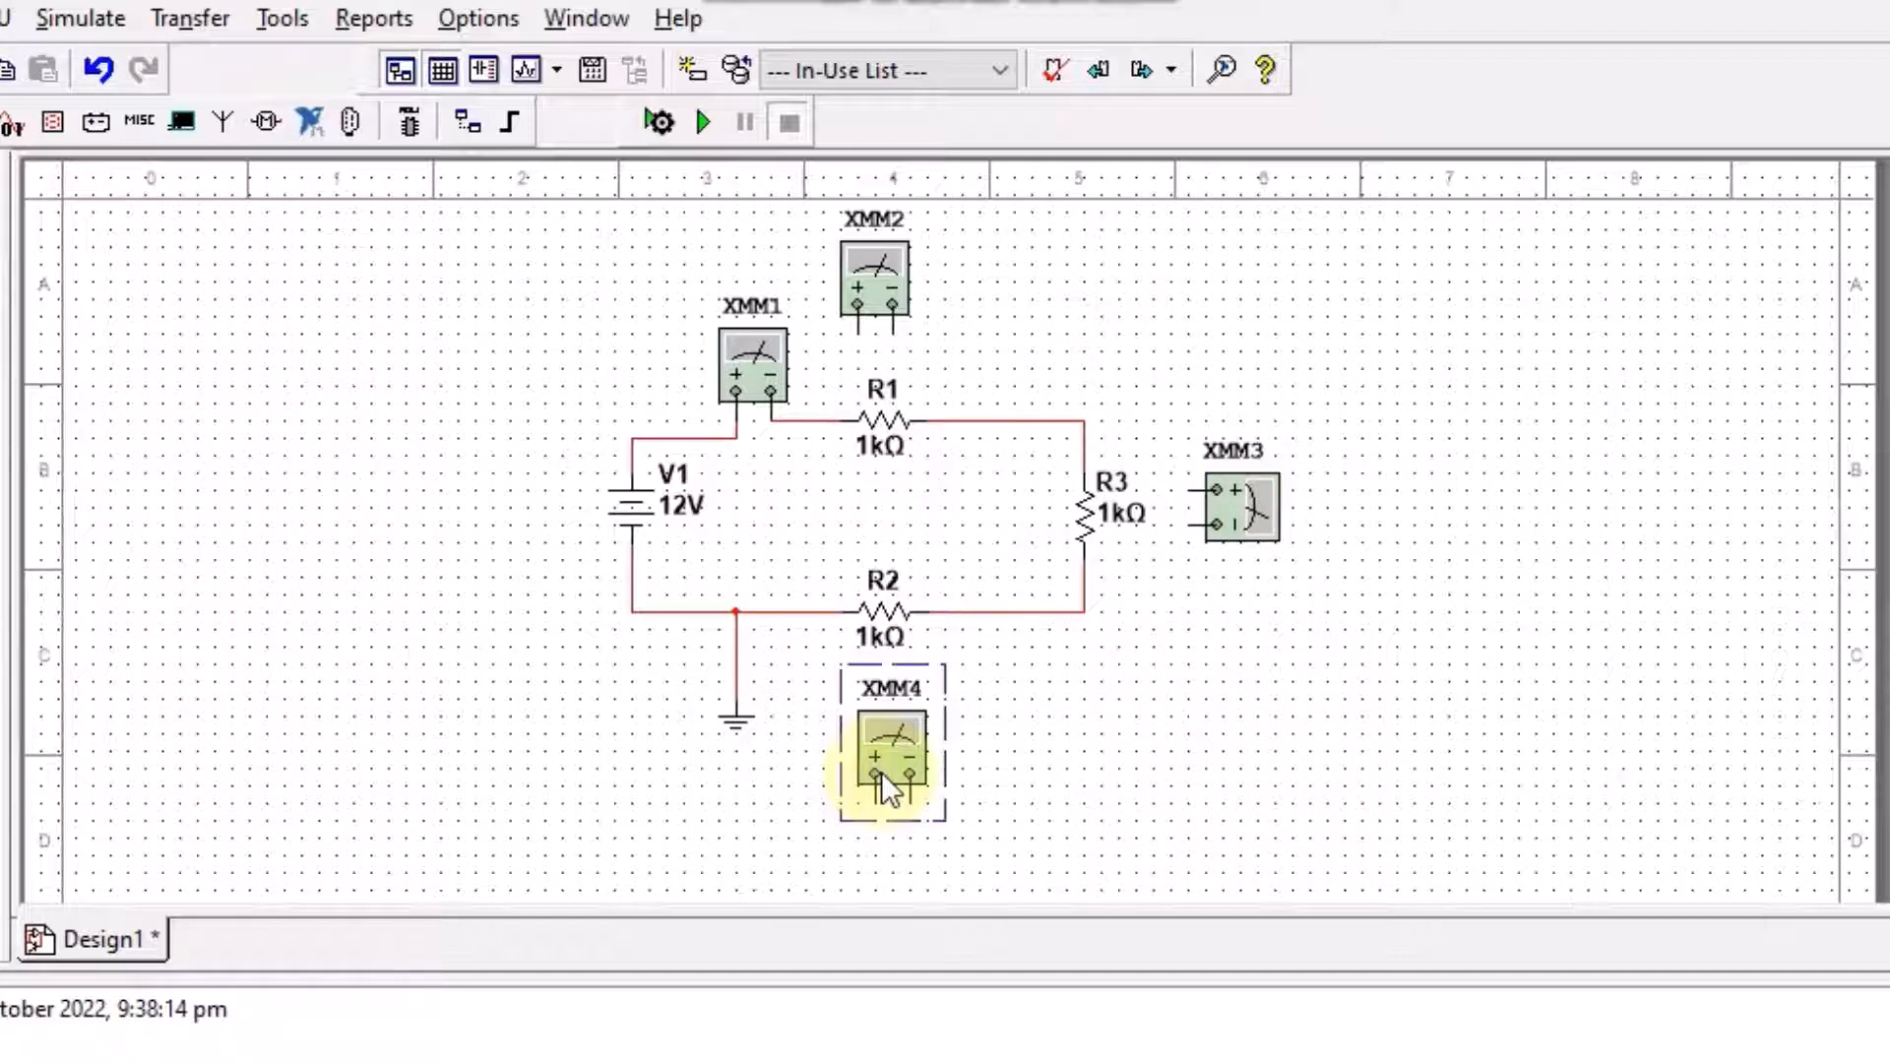
pyautogui.hotkey('ctrl', 'r')
pyautogui.hotkey('ctrl', 'r')
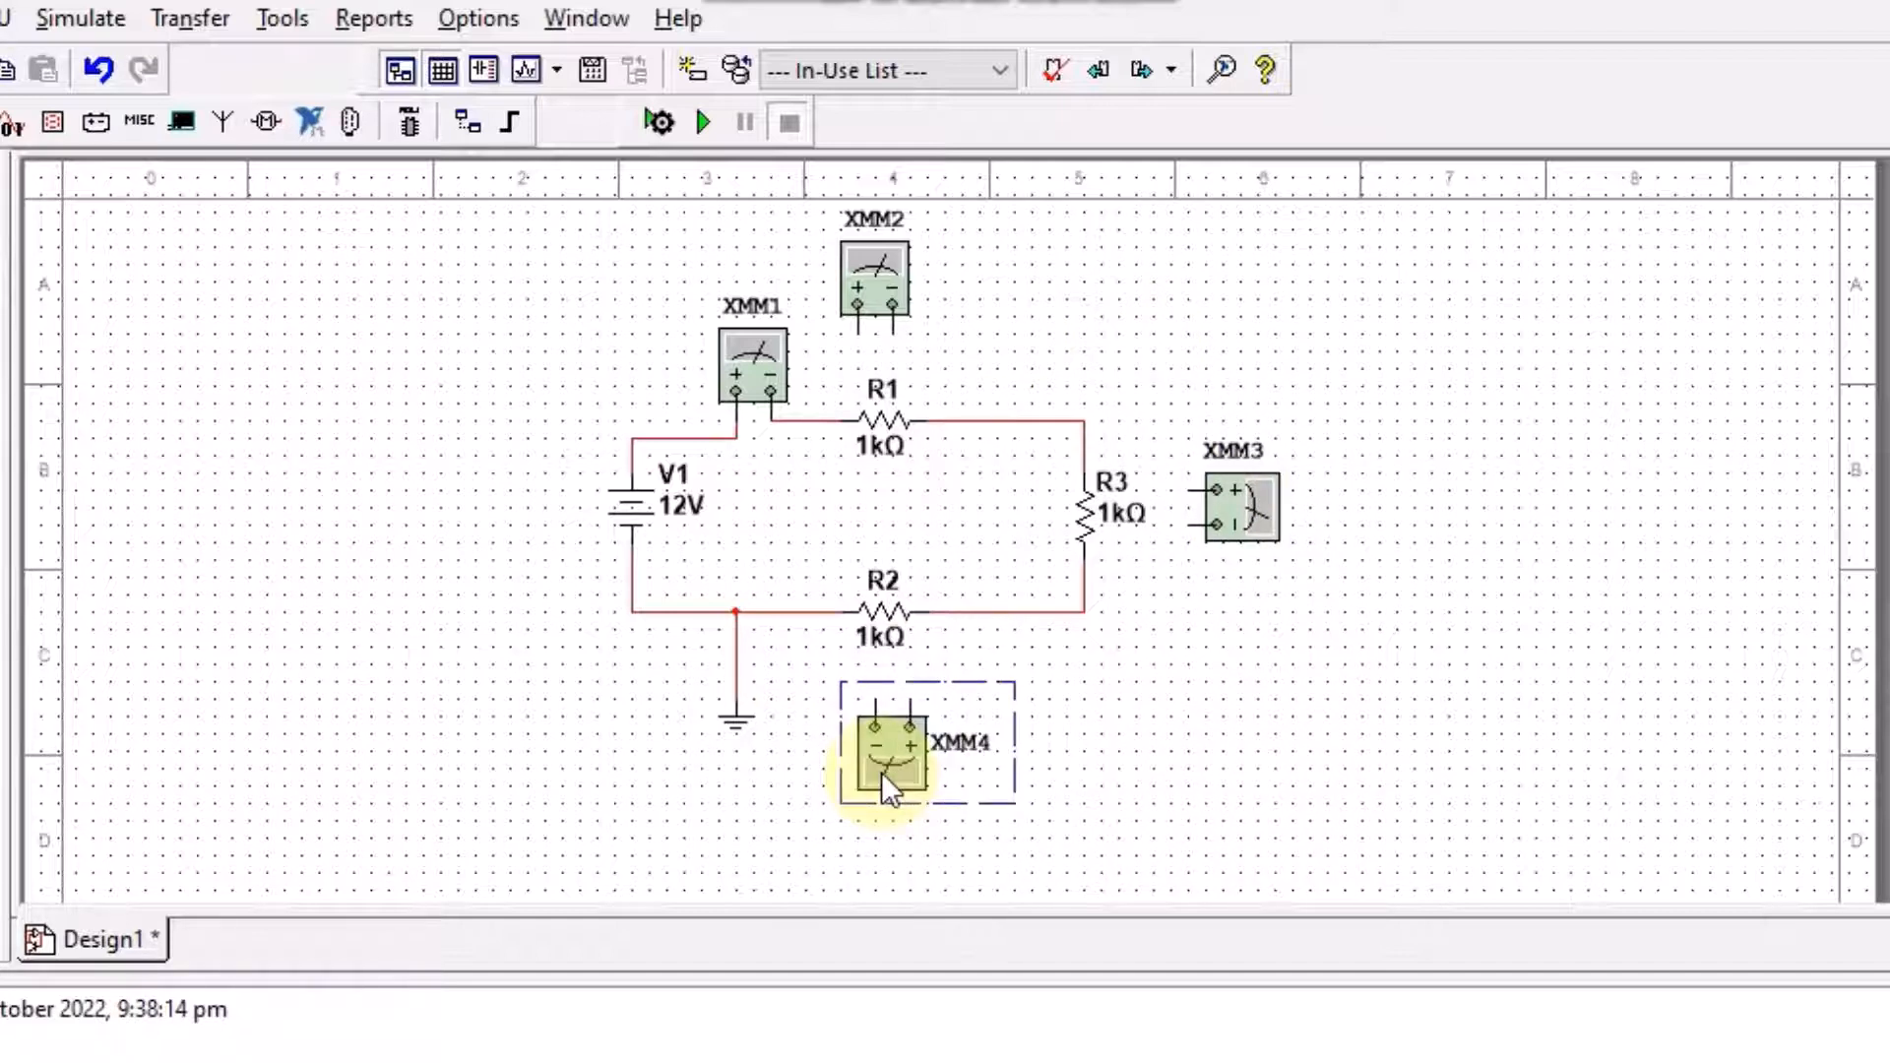
pyautogui.moveTo(879, 772); pyautogui.dragTo(862, 789)
pyautogui.click(1174, 695)
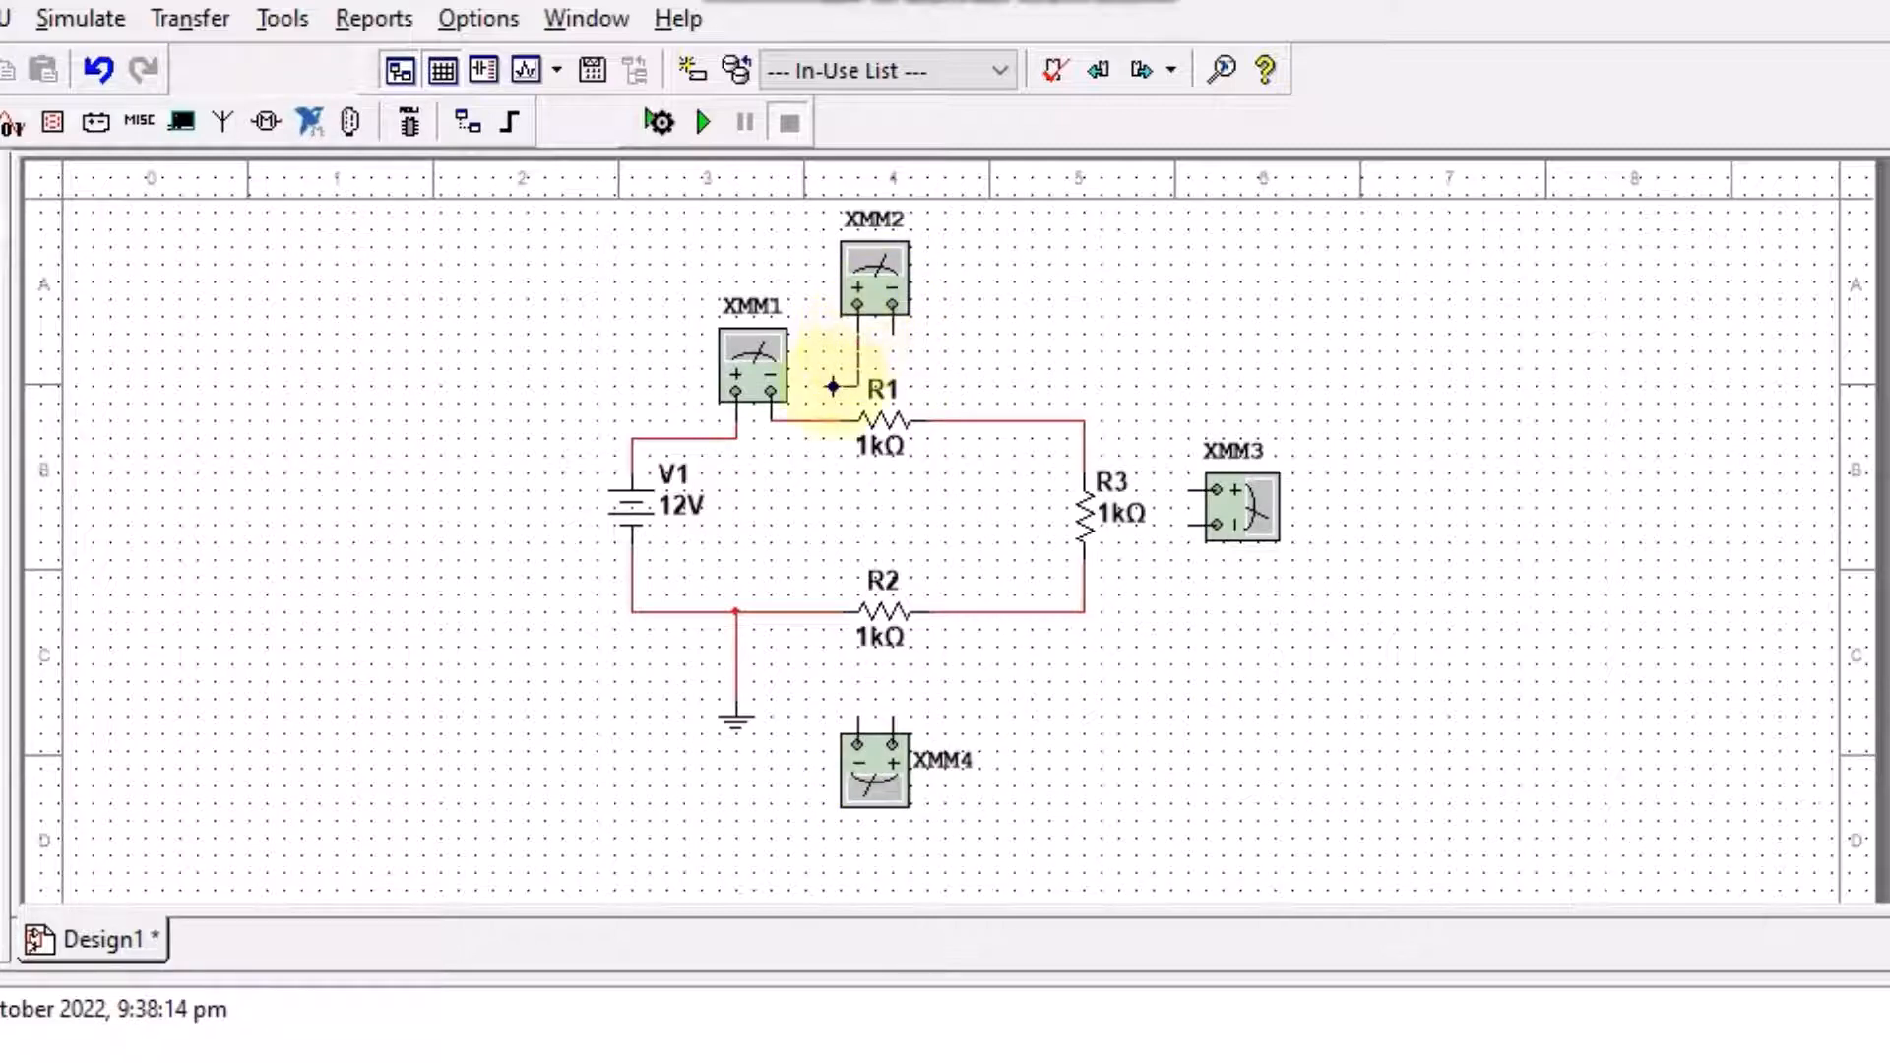
# Step: Wire XMM2 in parallel across R1 and XMM3 in parallel across R3, with XMM3's positive terminal joined above R3
pyautogui.click(824, 421)
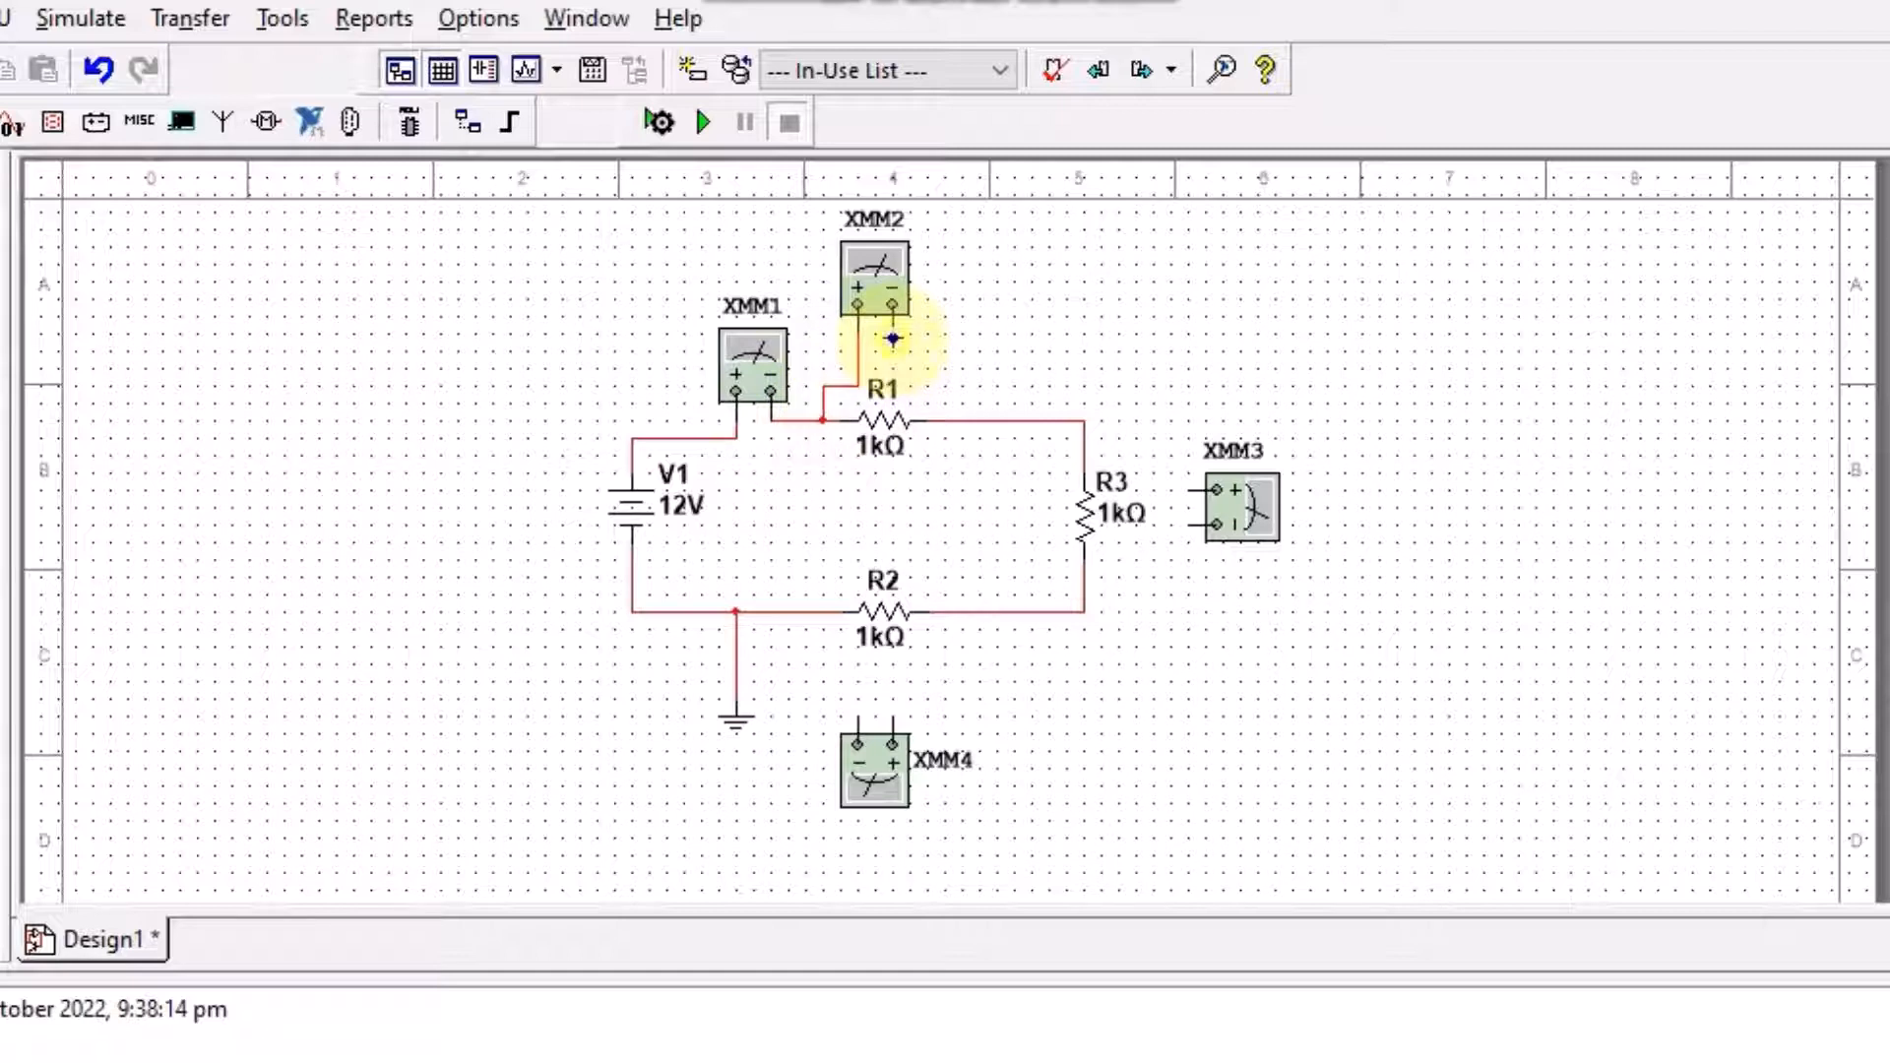
pyautogui.click(946, 421)
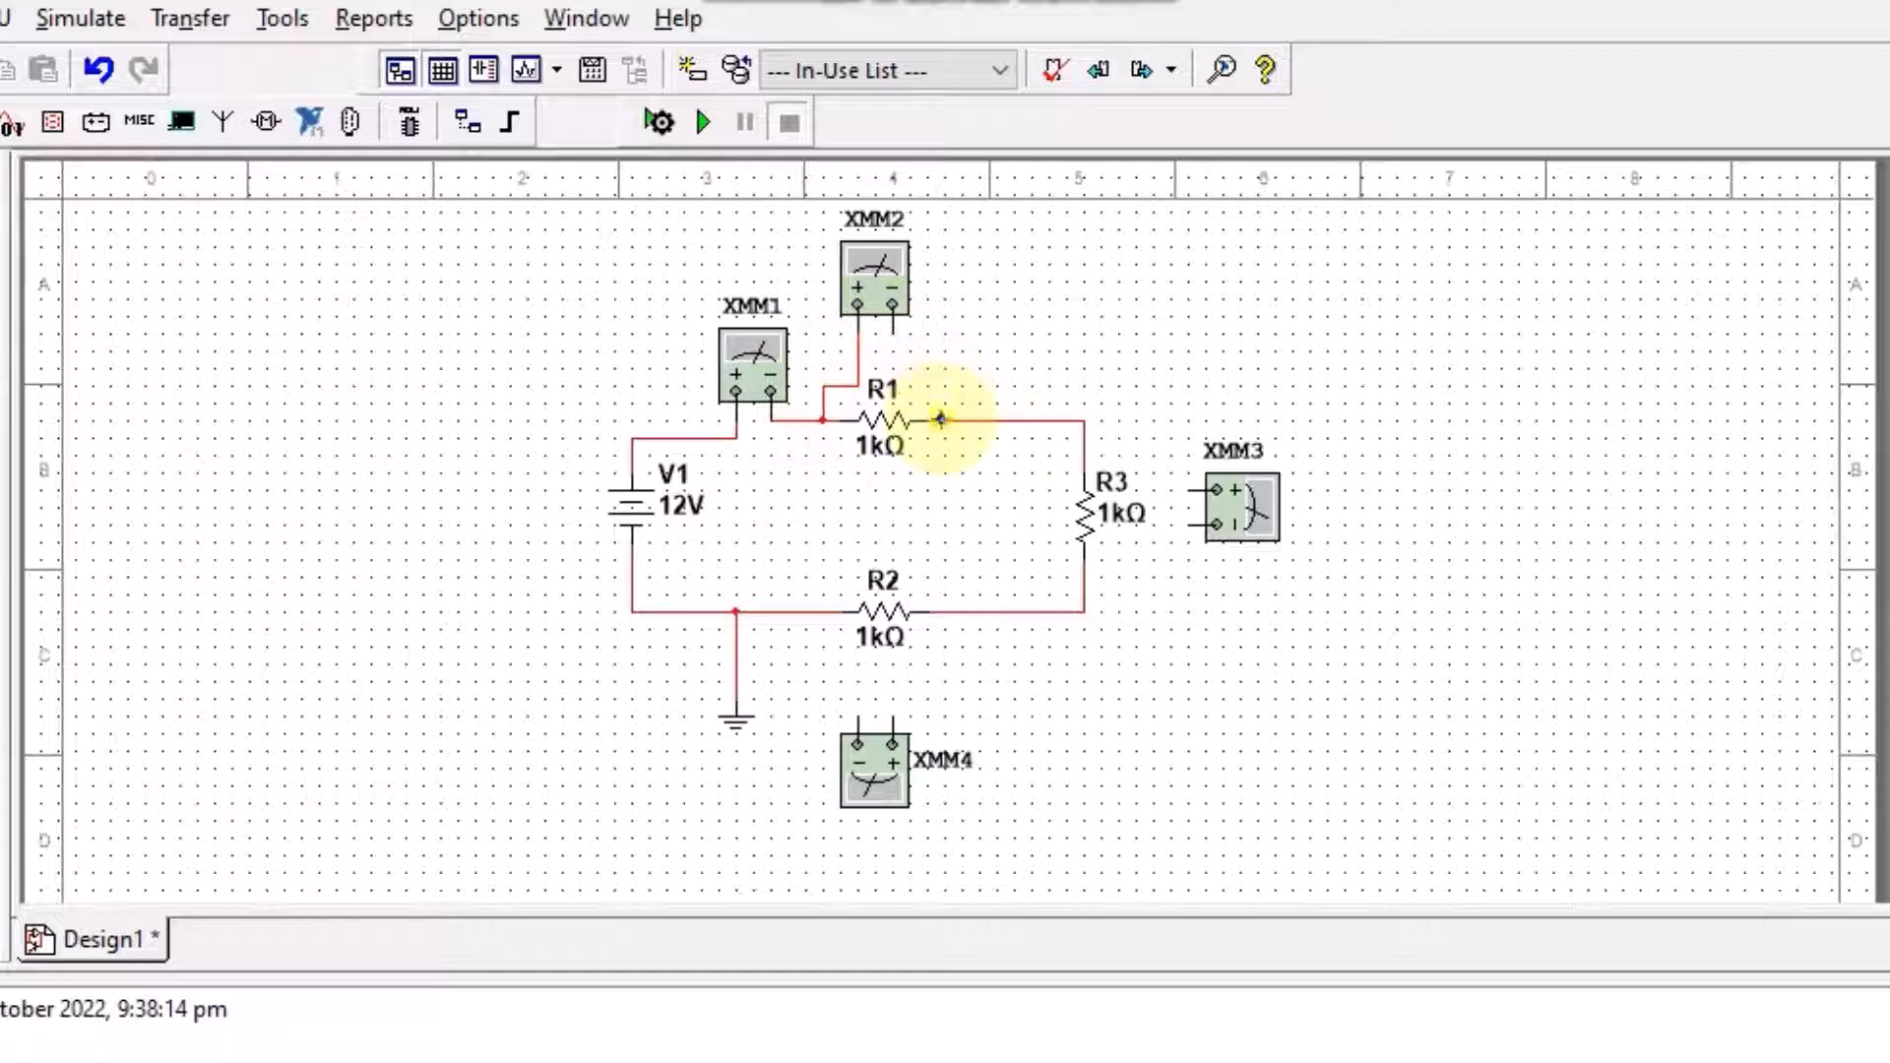
pyautogui.click(1182, 490)
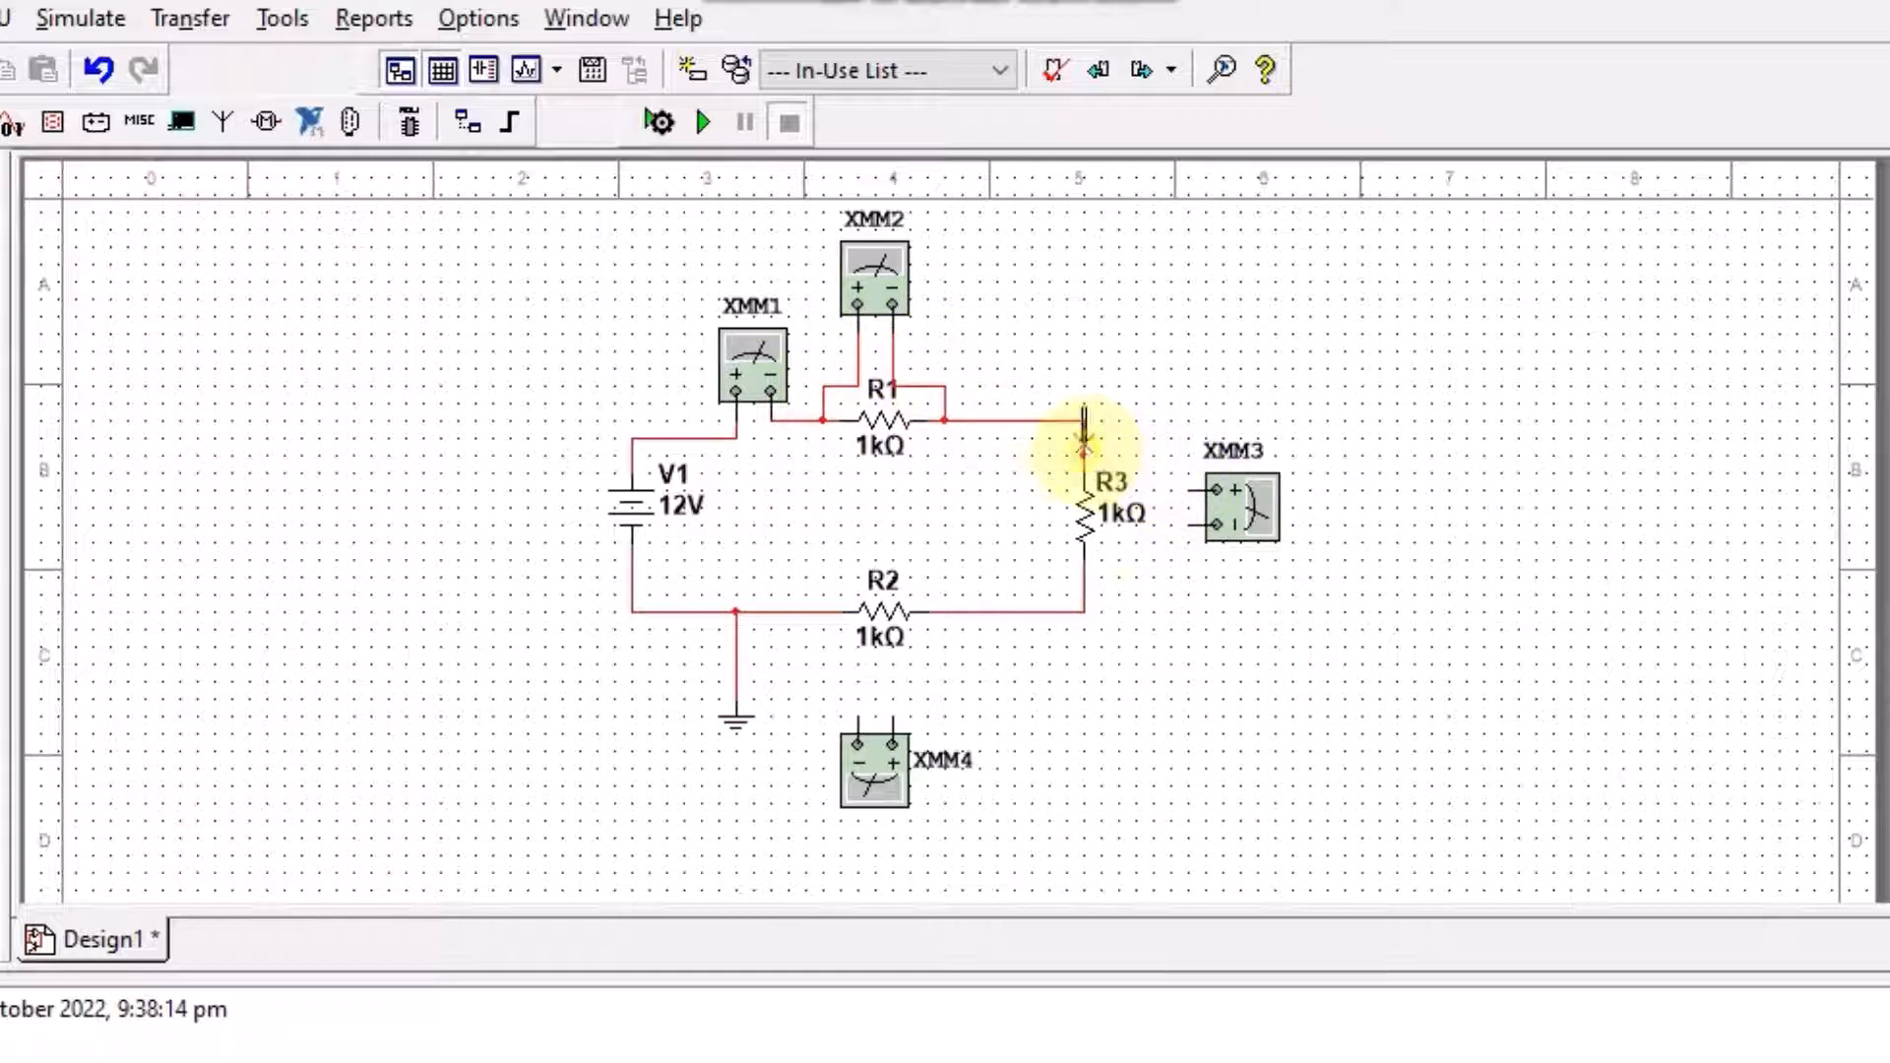
pyautogui.click(1083, 456)
pyautogui.click(1217, 524)
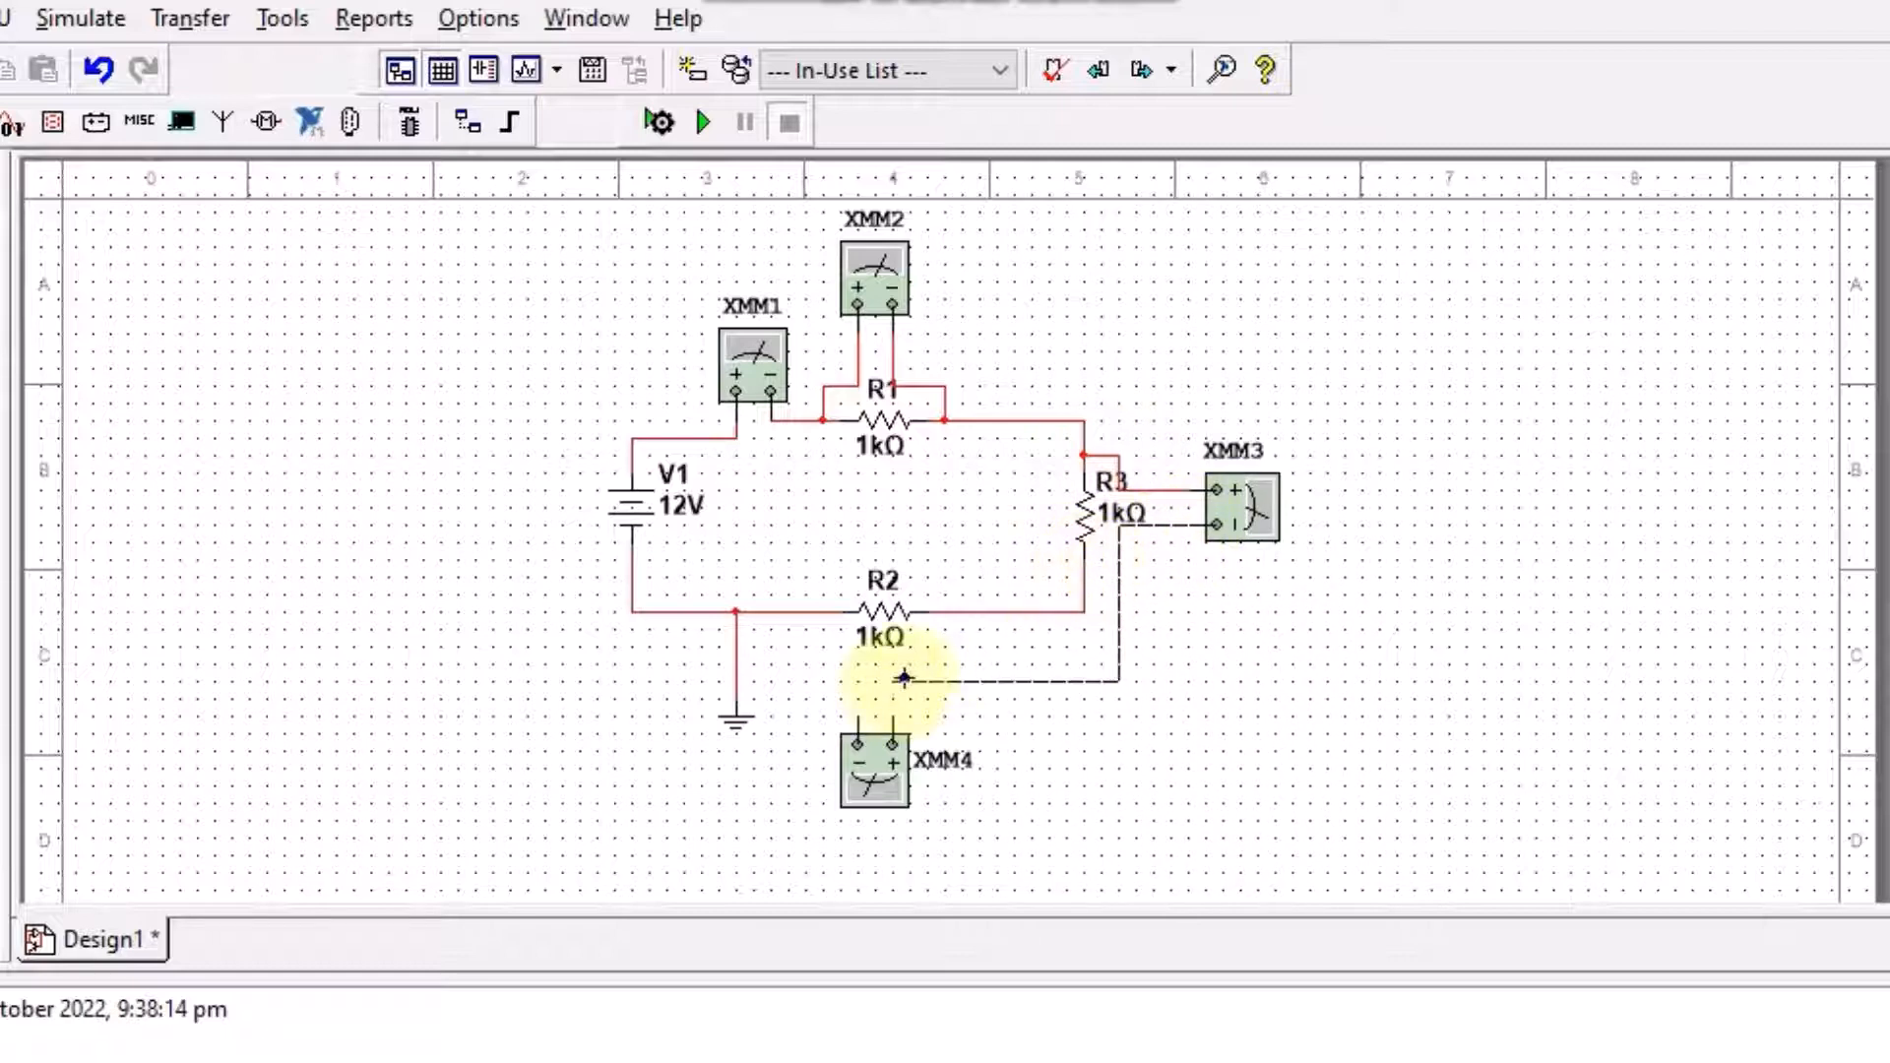
pyautogui.click(1084, 565)
pyautogui.click(1084, 594)
# Step: Wire XMM4 in parallel across R2, its negative terminal on the ground side and its positive terminal on the R3 side
pyautogui.click(858, 744)
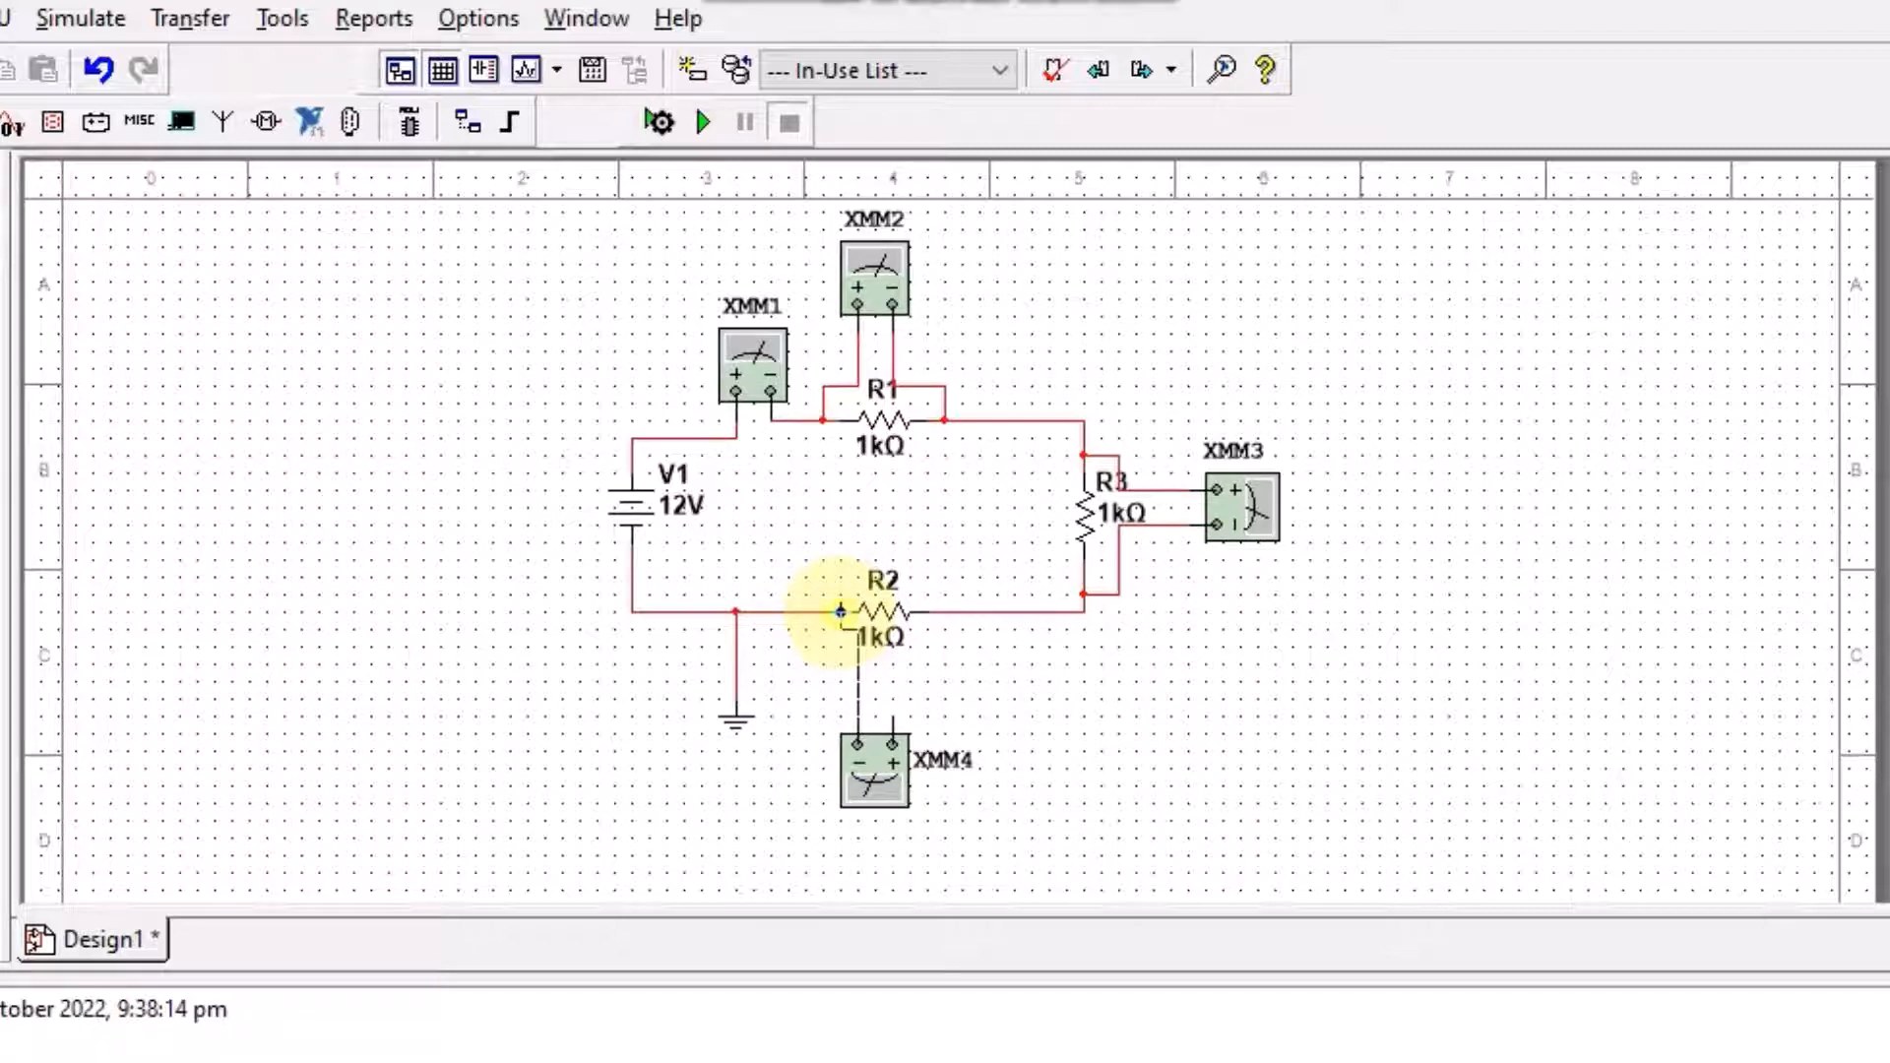
pyautogui.click(788, 612)
pyautogui.click(892, 743)
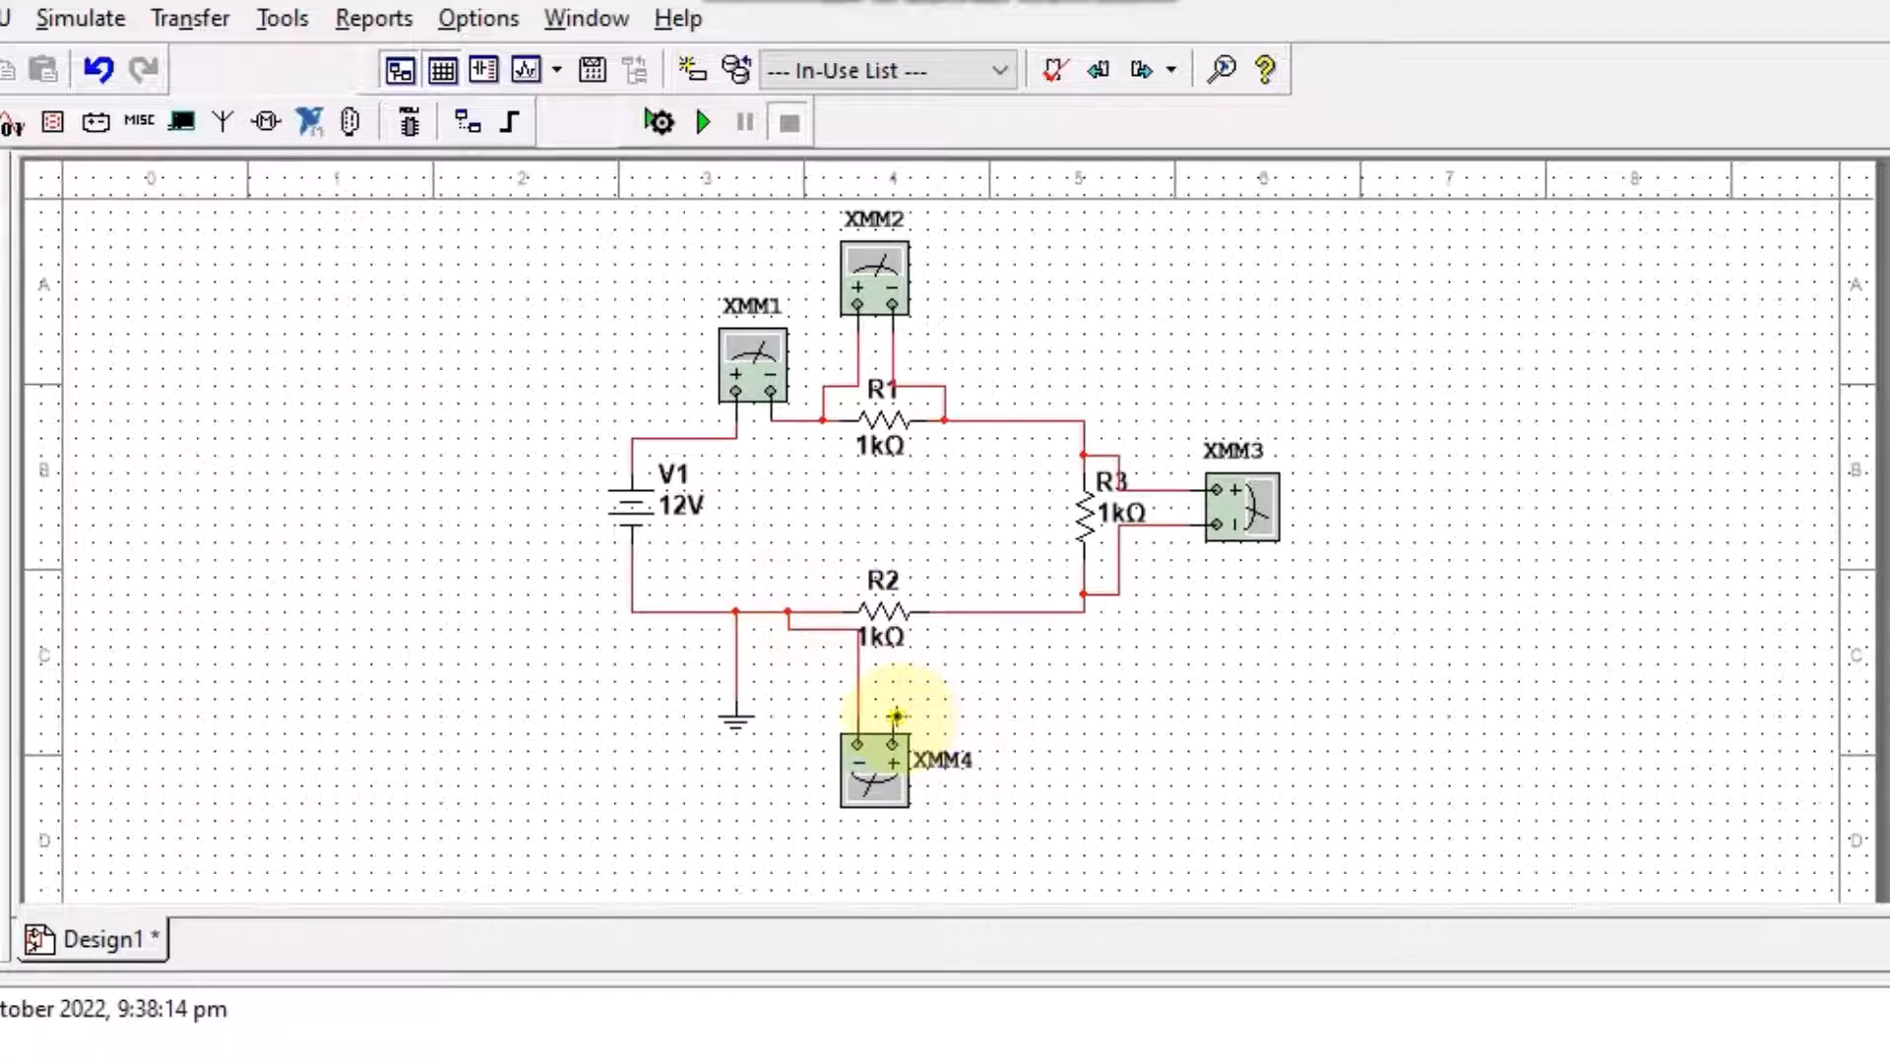
pyautogui.click(947, 614)
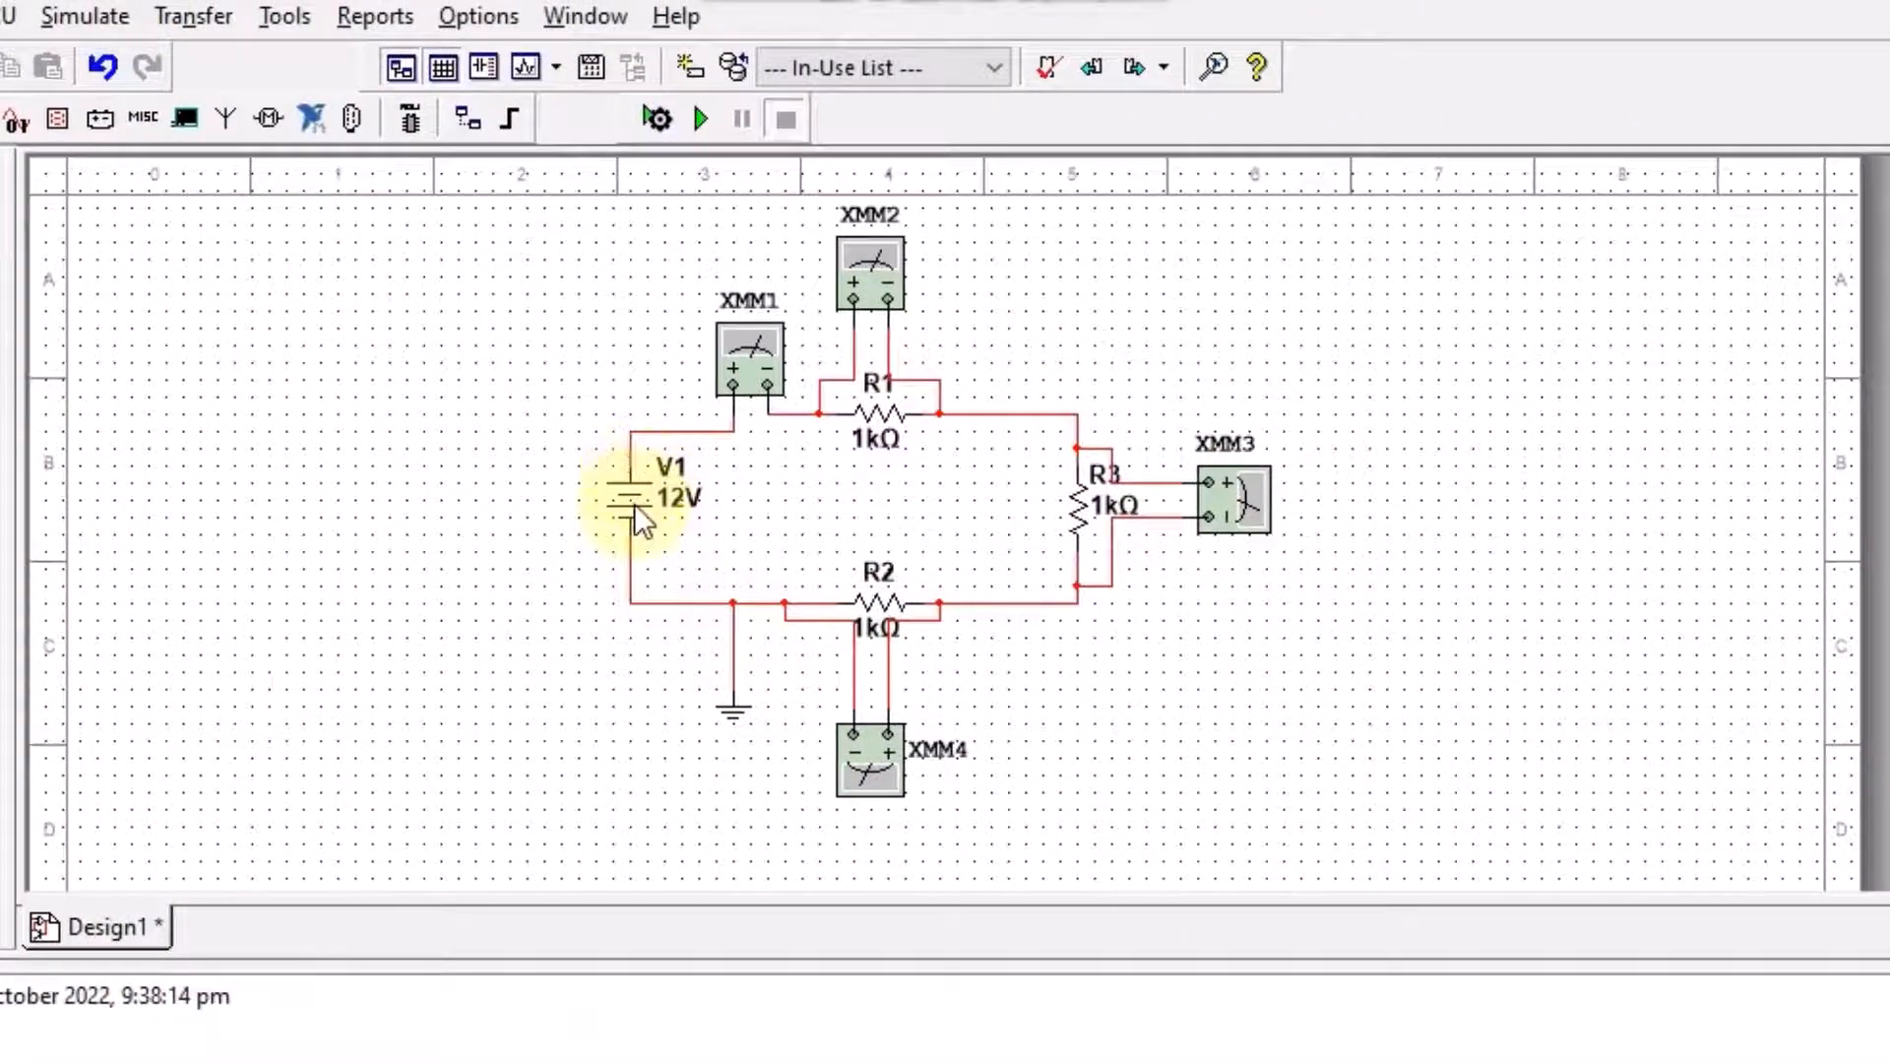
# Step: Set the voltage of DC source V1 to 24 V
pyautogui.doubleClick(635, 509)
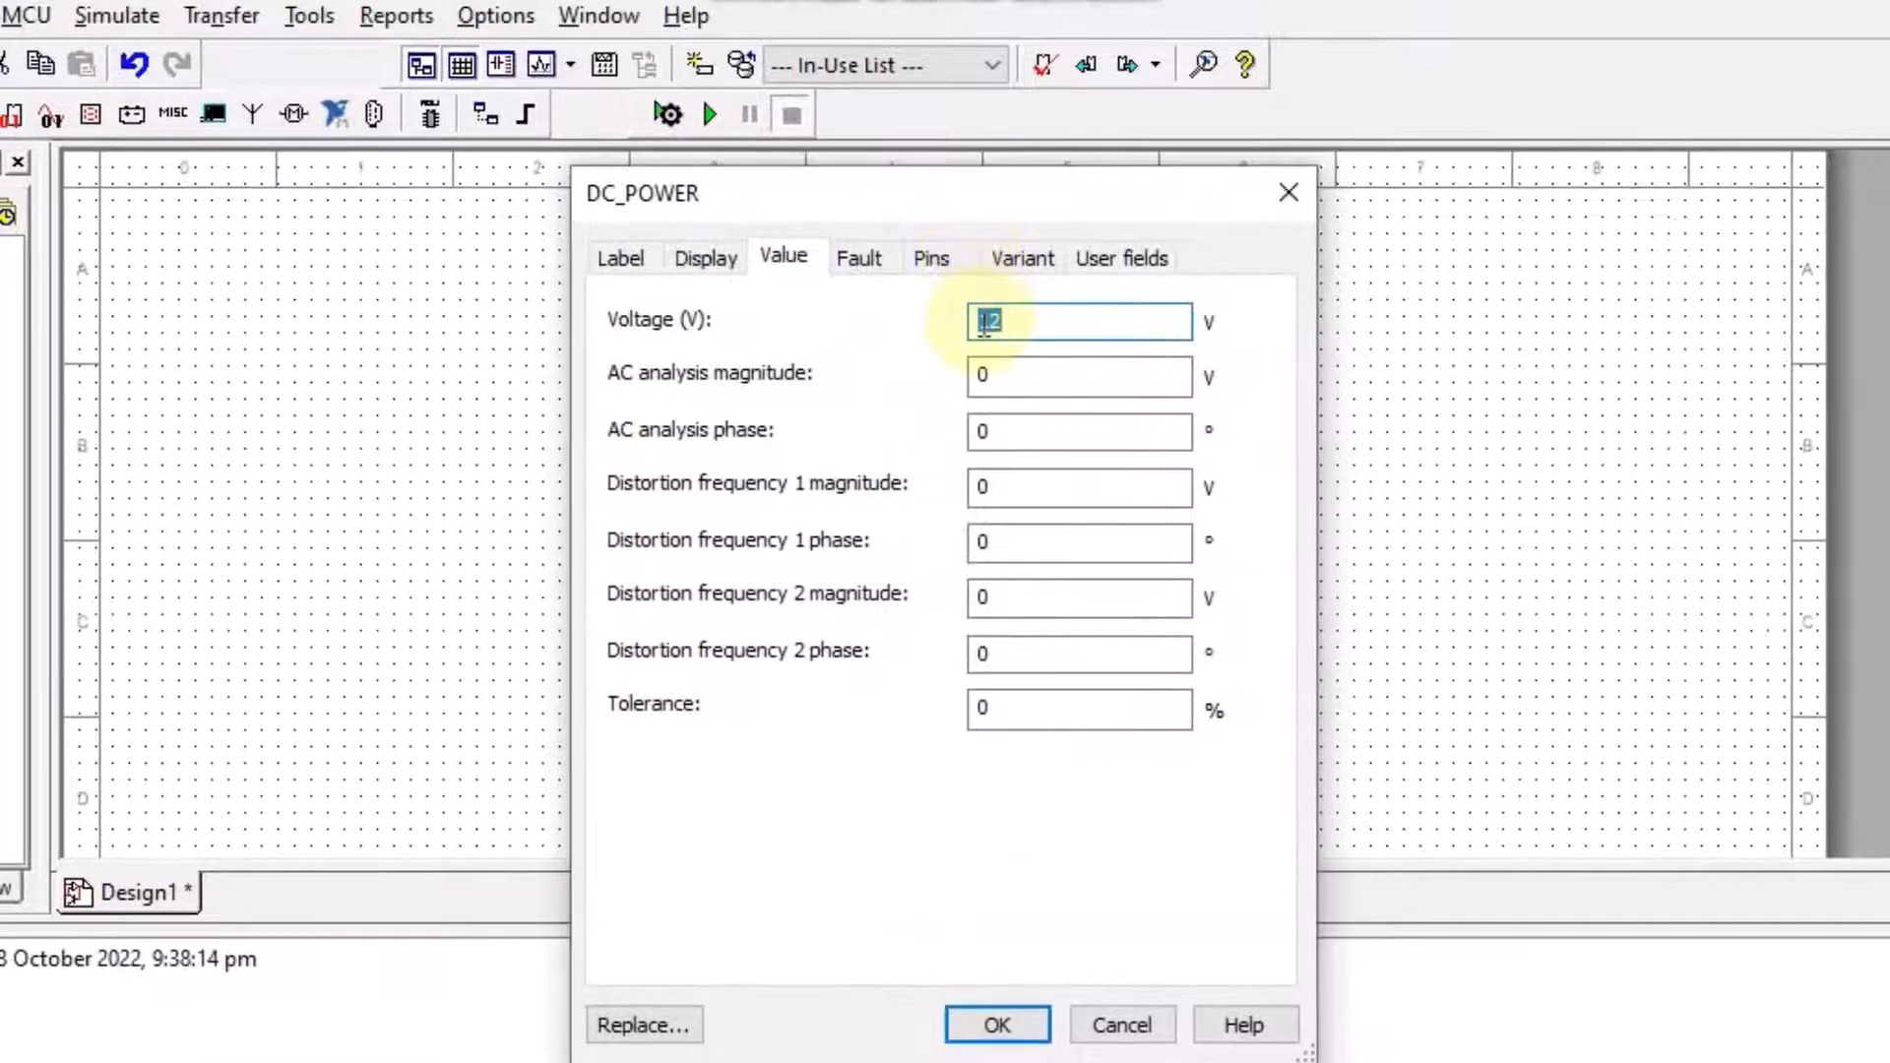
pyautogui.press('BackSpace')
pyautogui.write('24')
pyautogui.click(996, 1027)
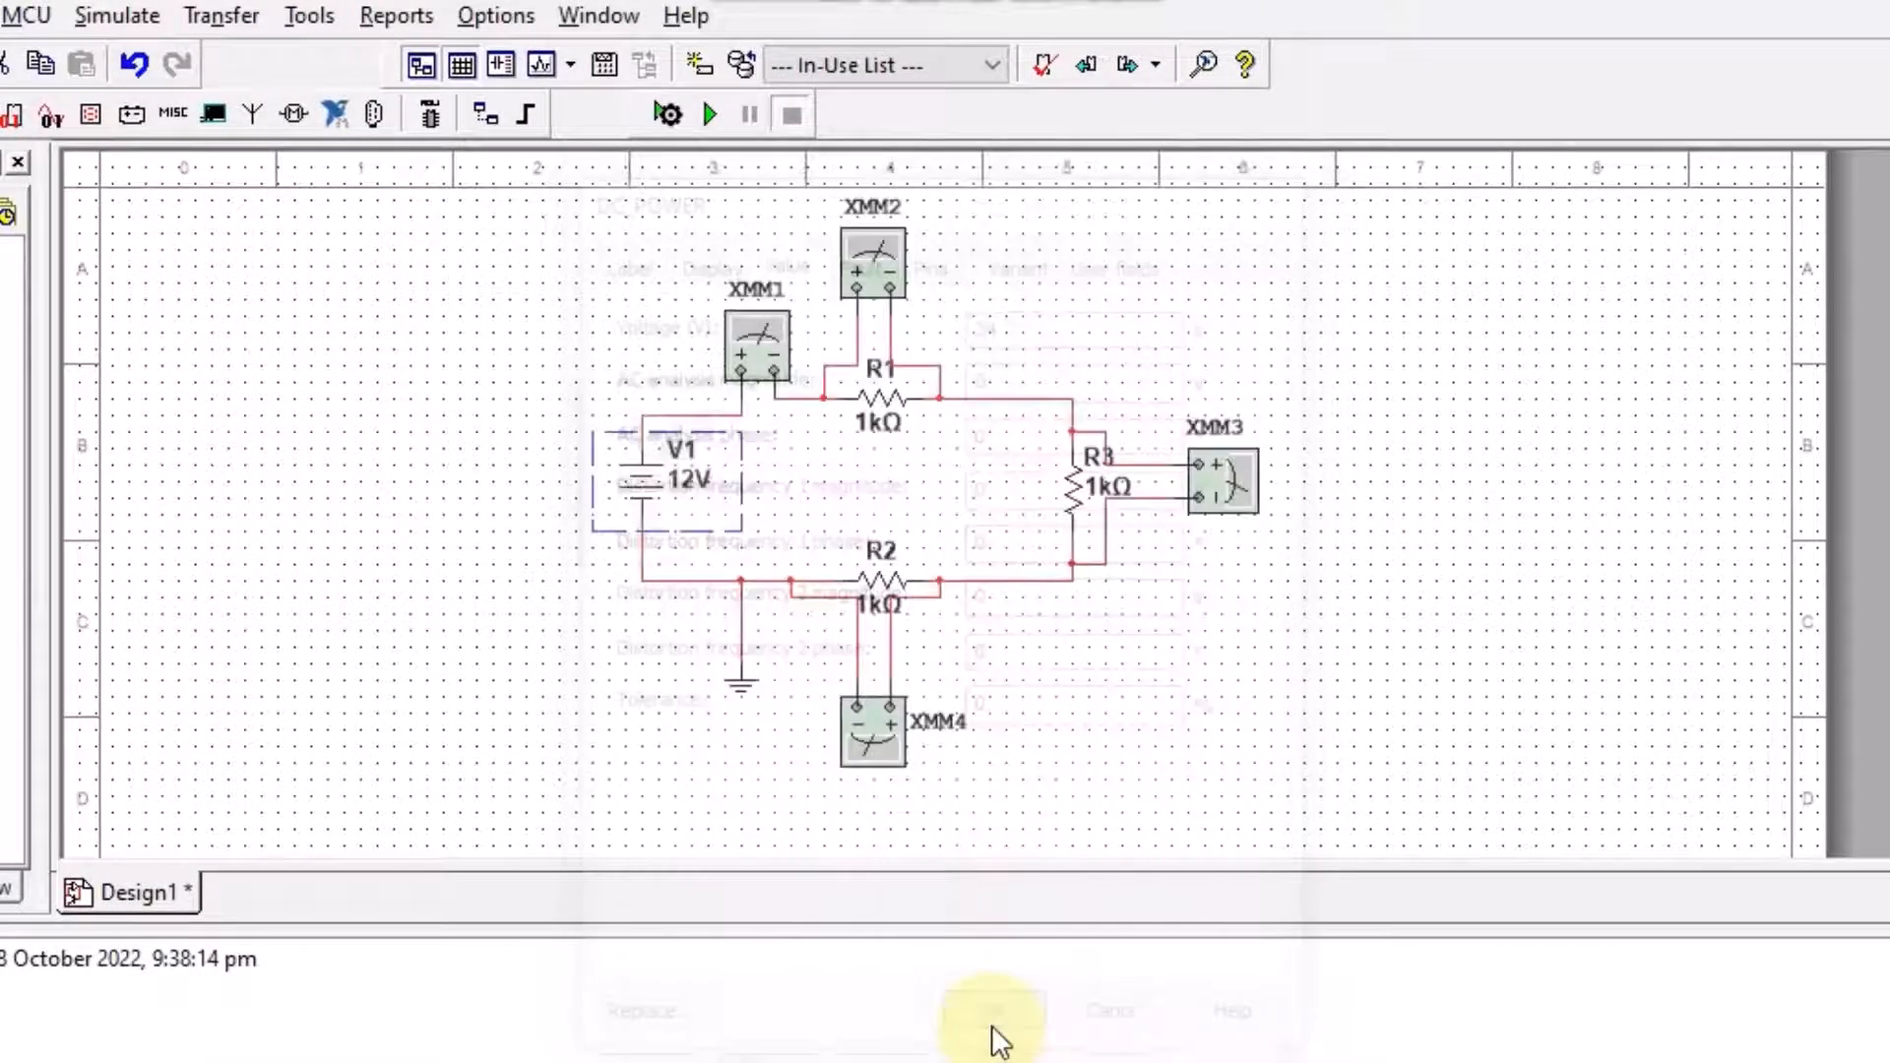
# Step: Set the resistances to 3 Ω for R1, 7 Ω for R3 and 2 Ω for R2
pyautogui.doubleClick(887, 398)
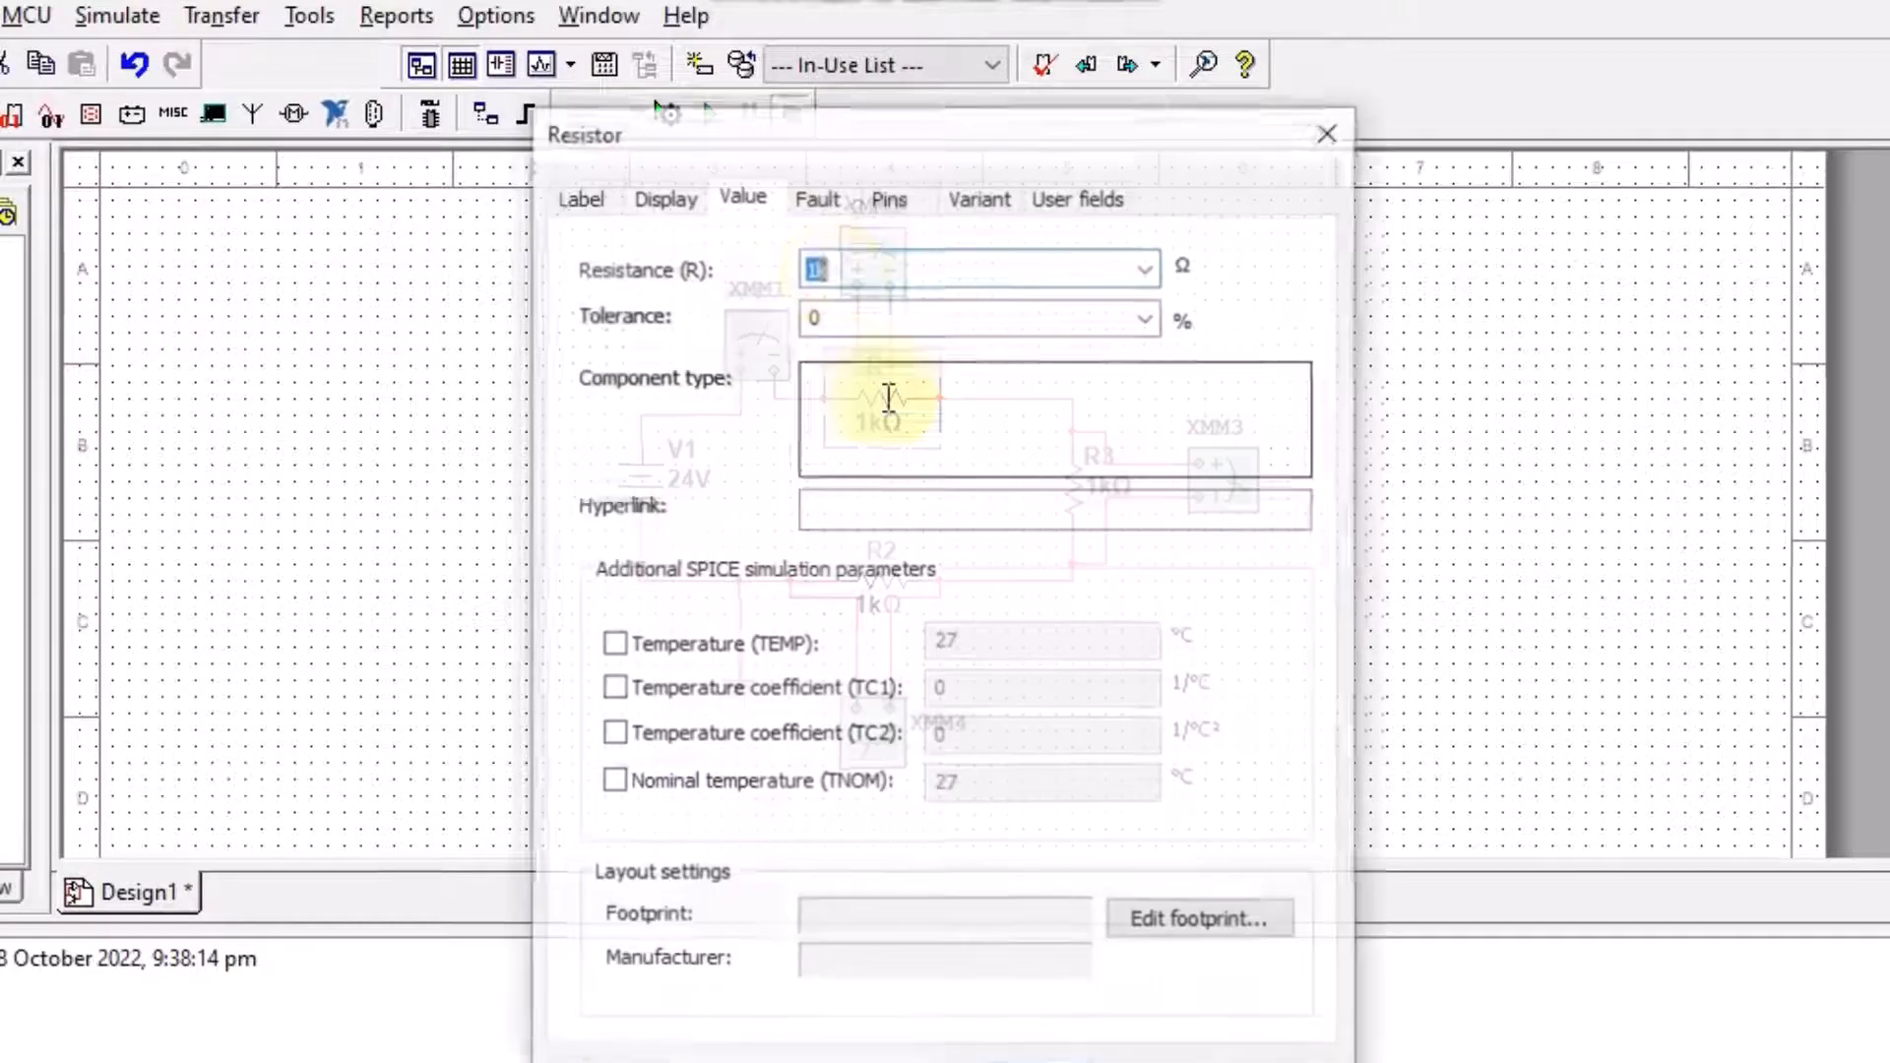
pyautogui.write('3')
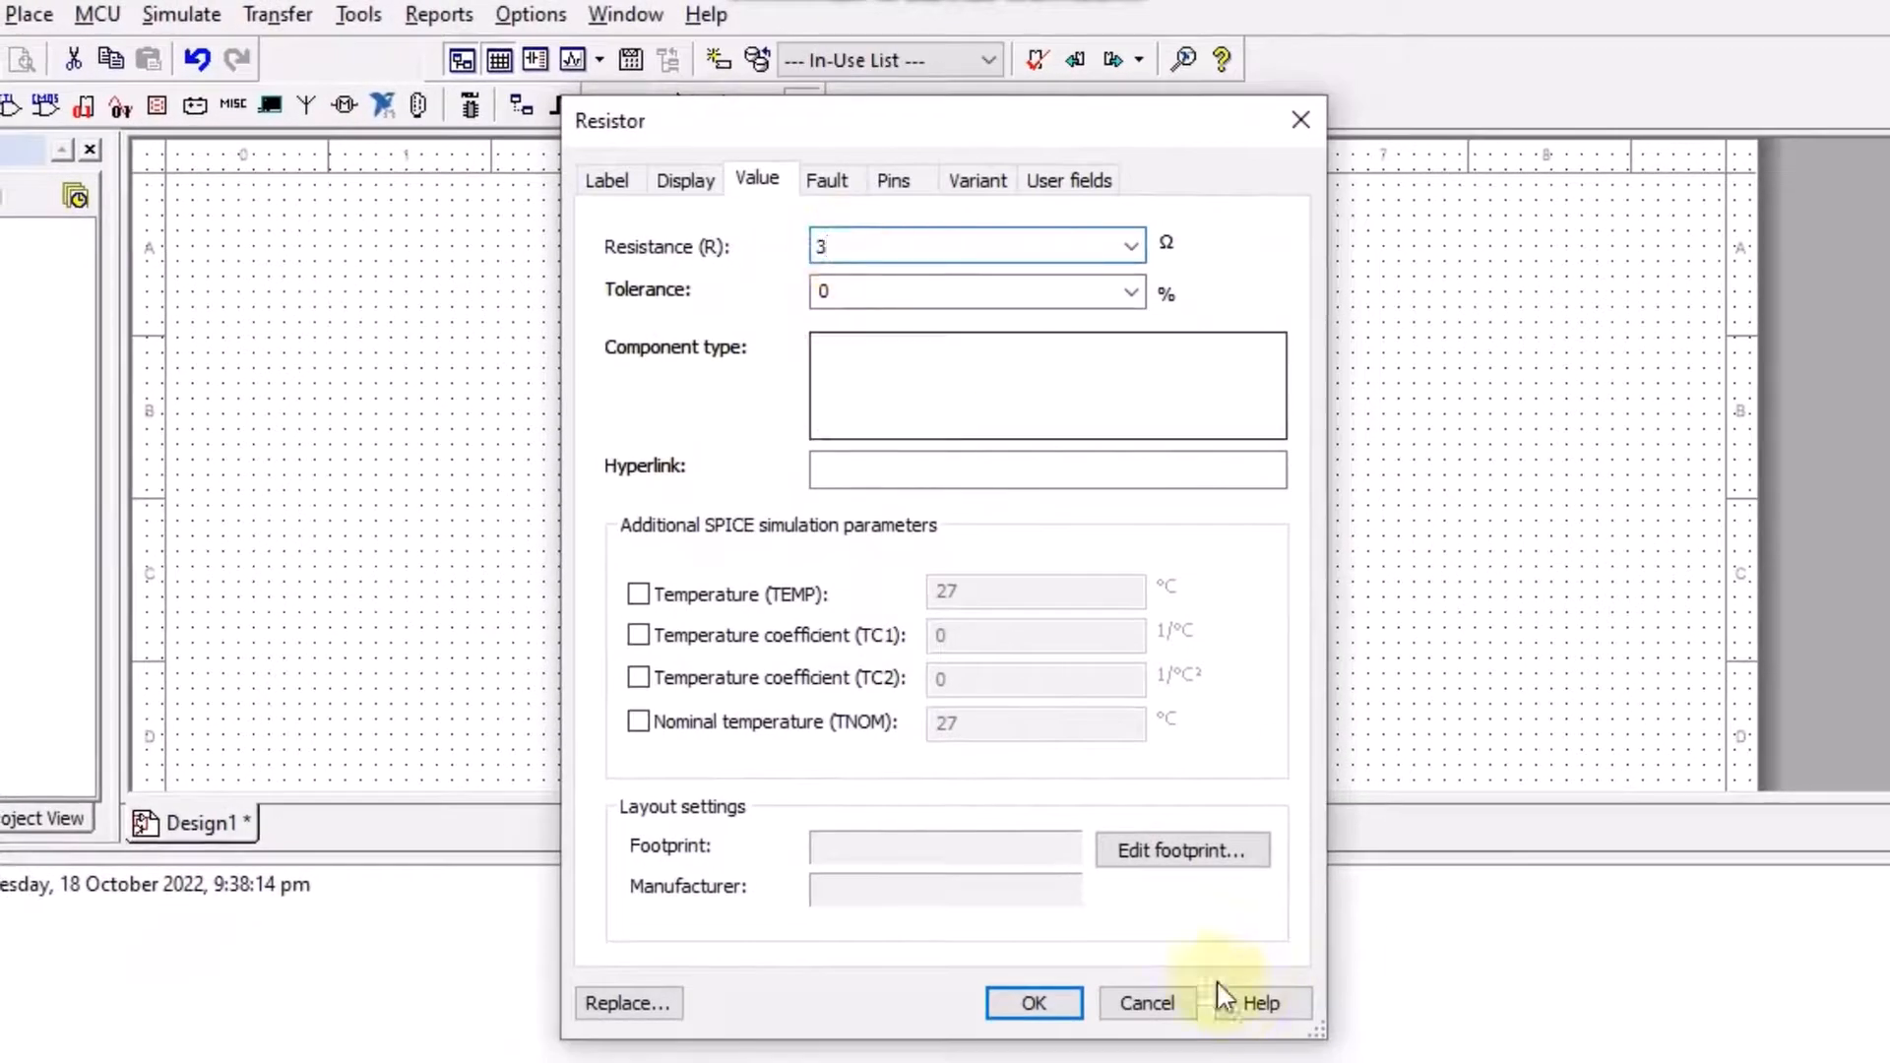
pyautogui.click(1051, 1008)
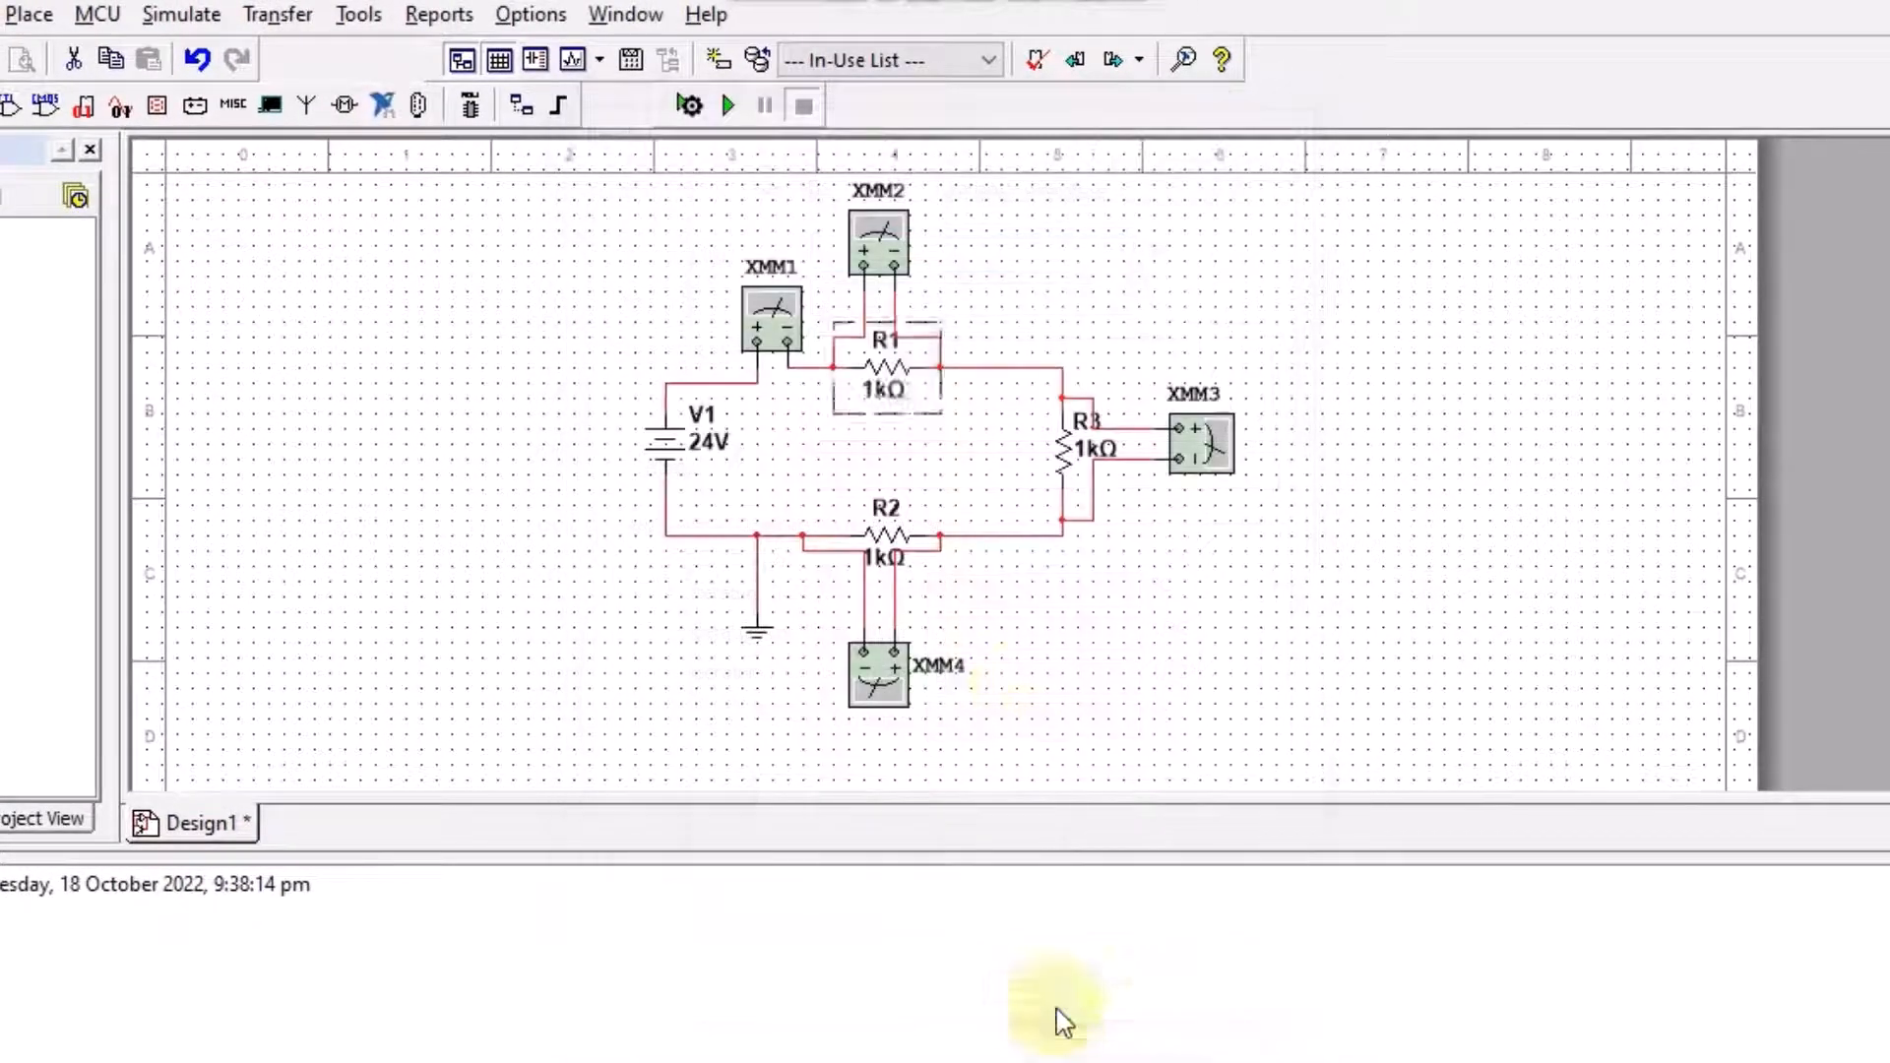
pyautogui.doubleClick(1071, 467)
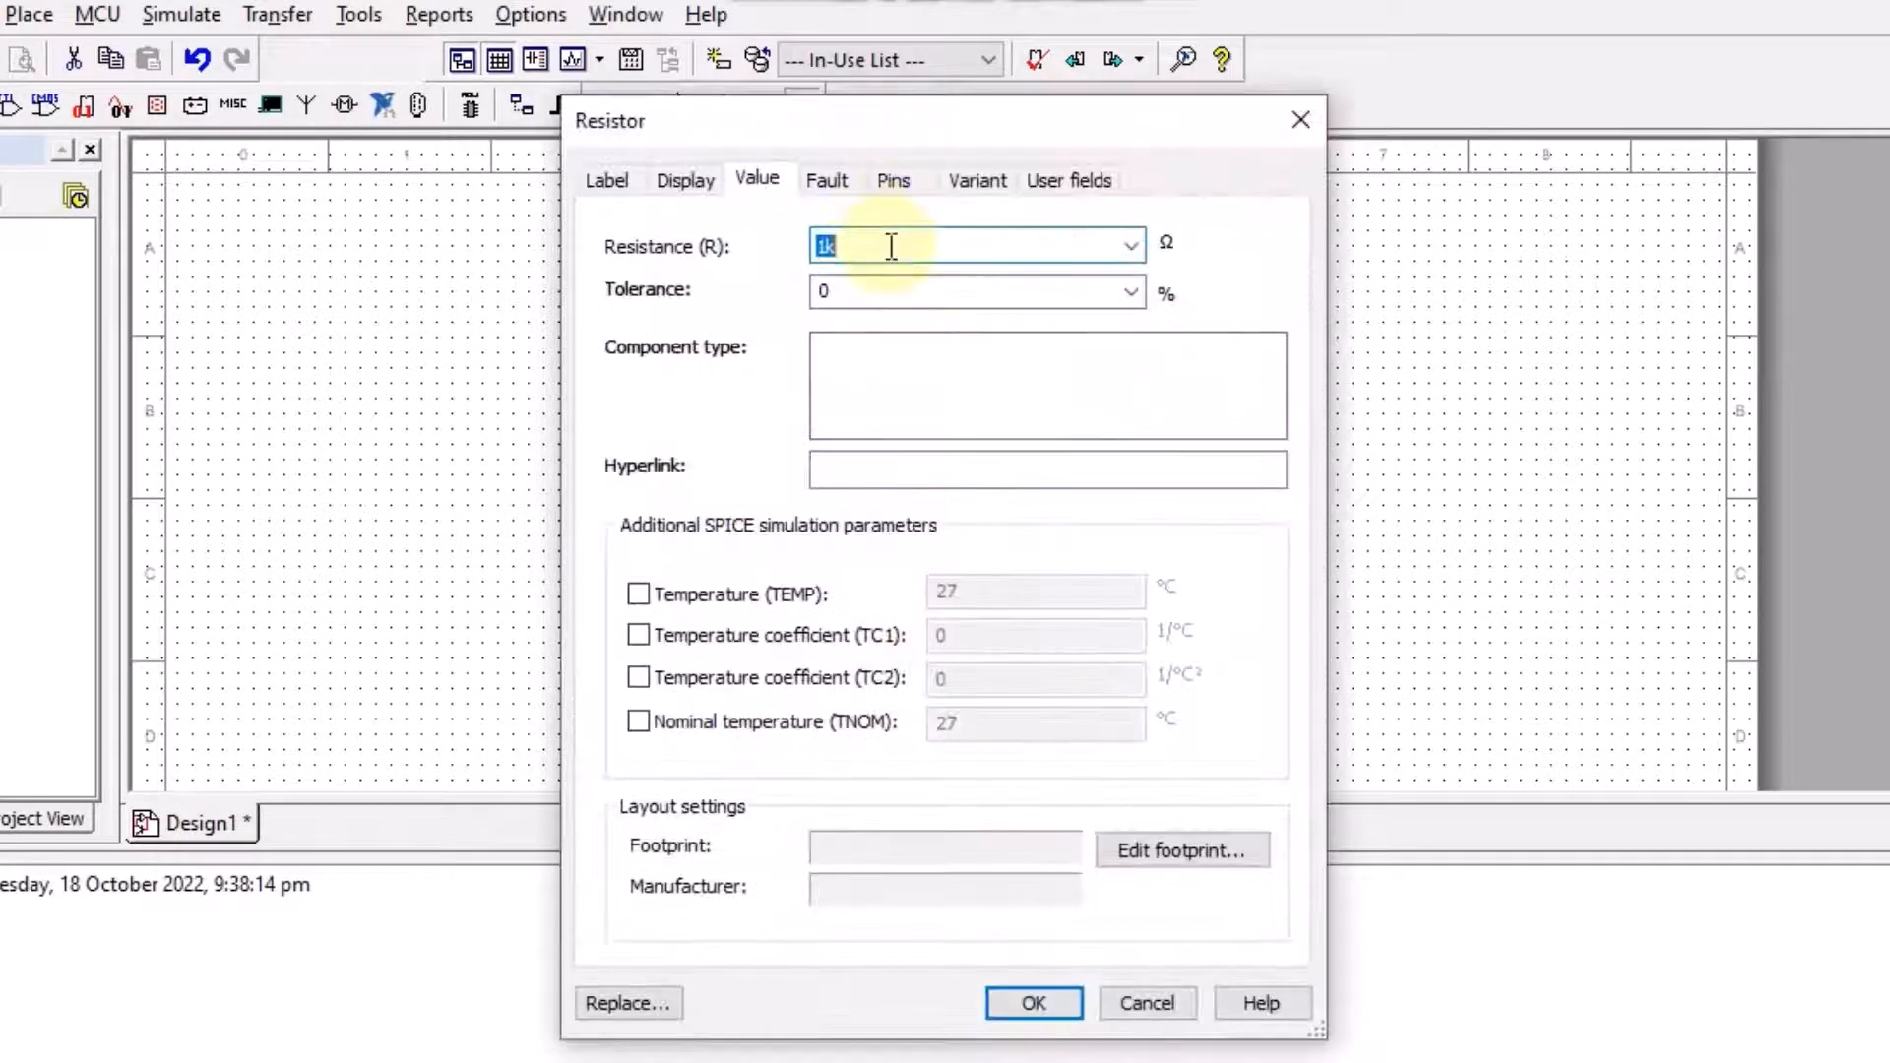
pyautogui.write('7')
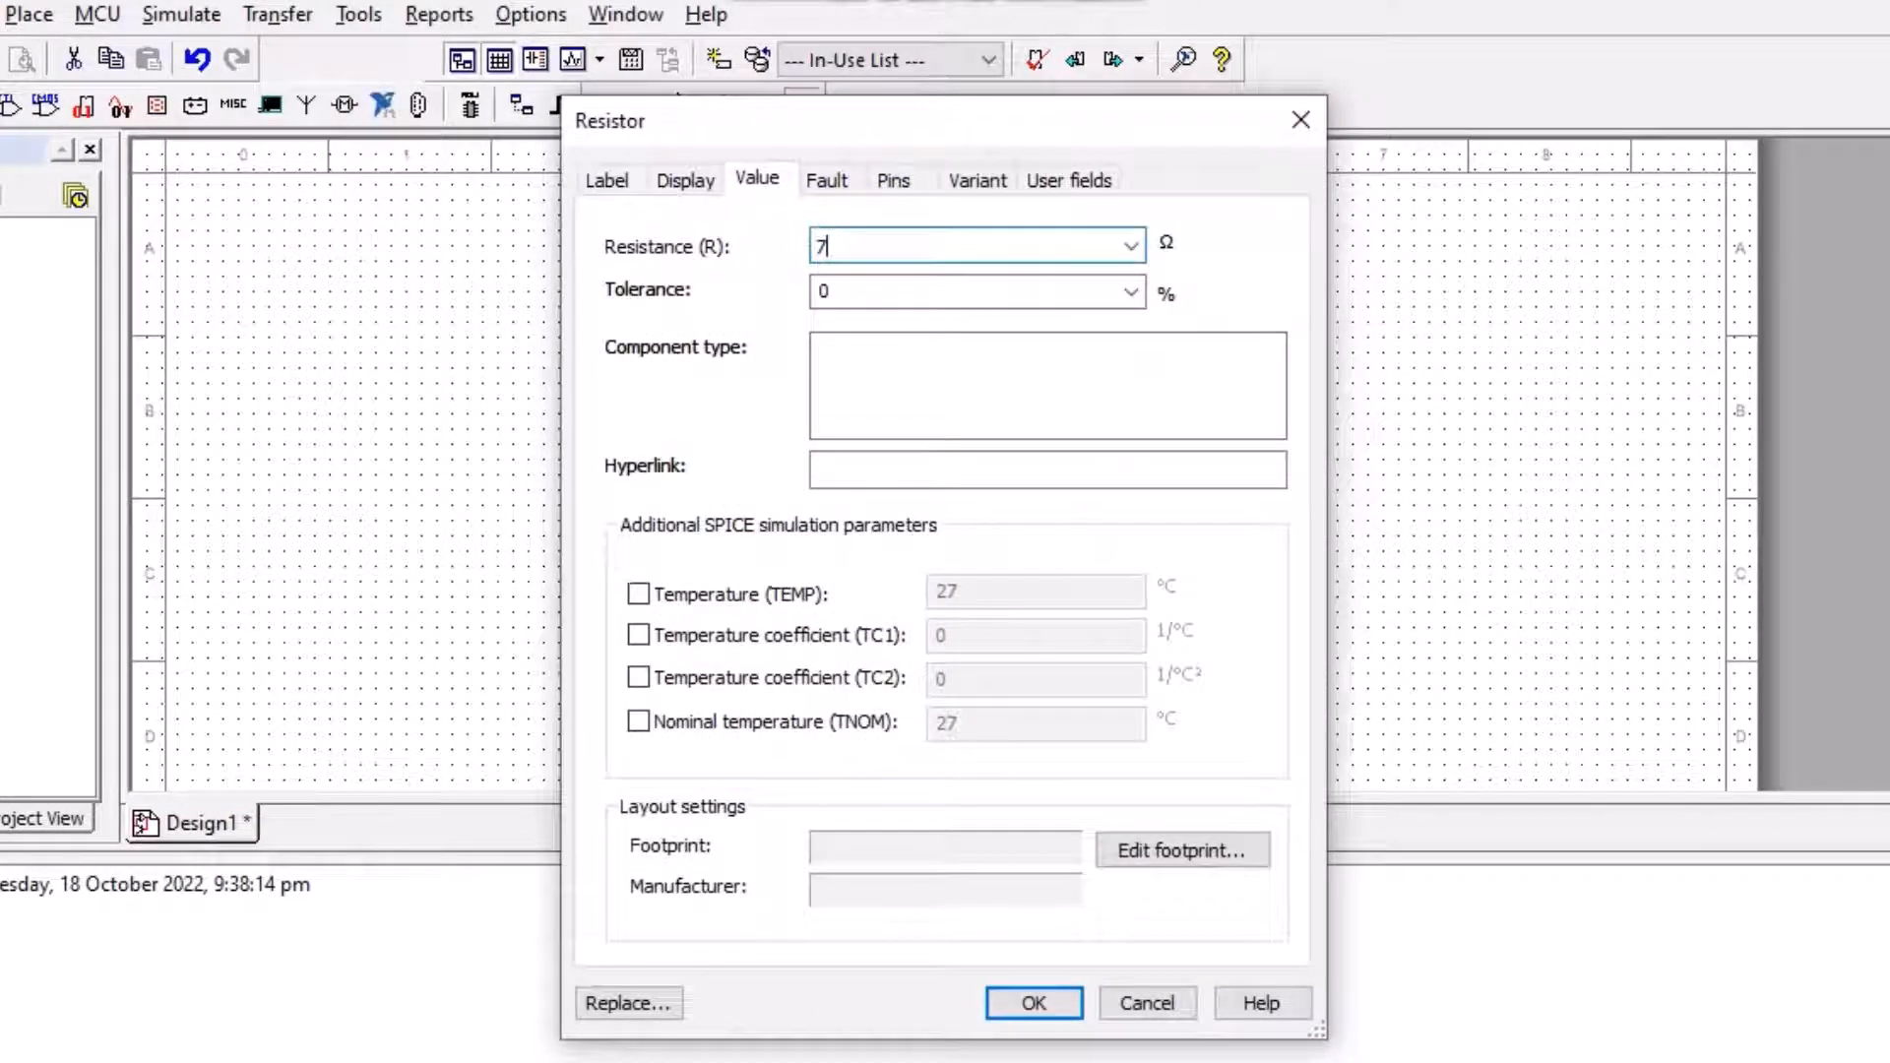
pyautogui.click(1034, 1004)
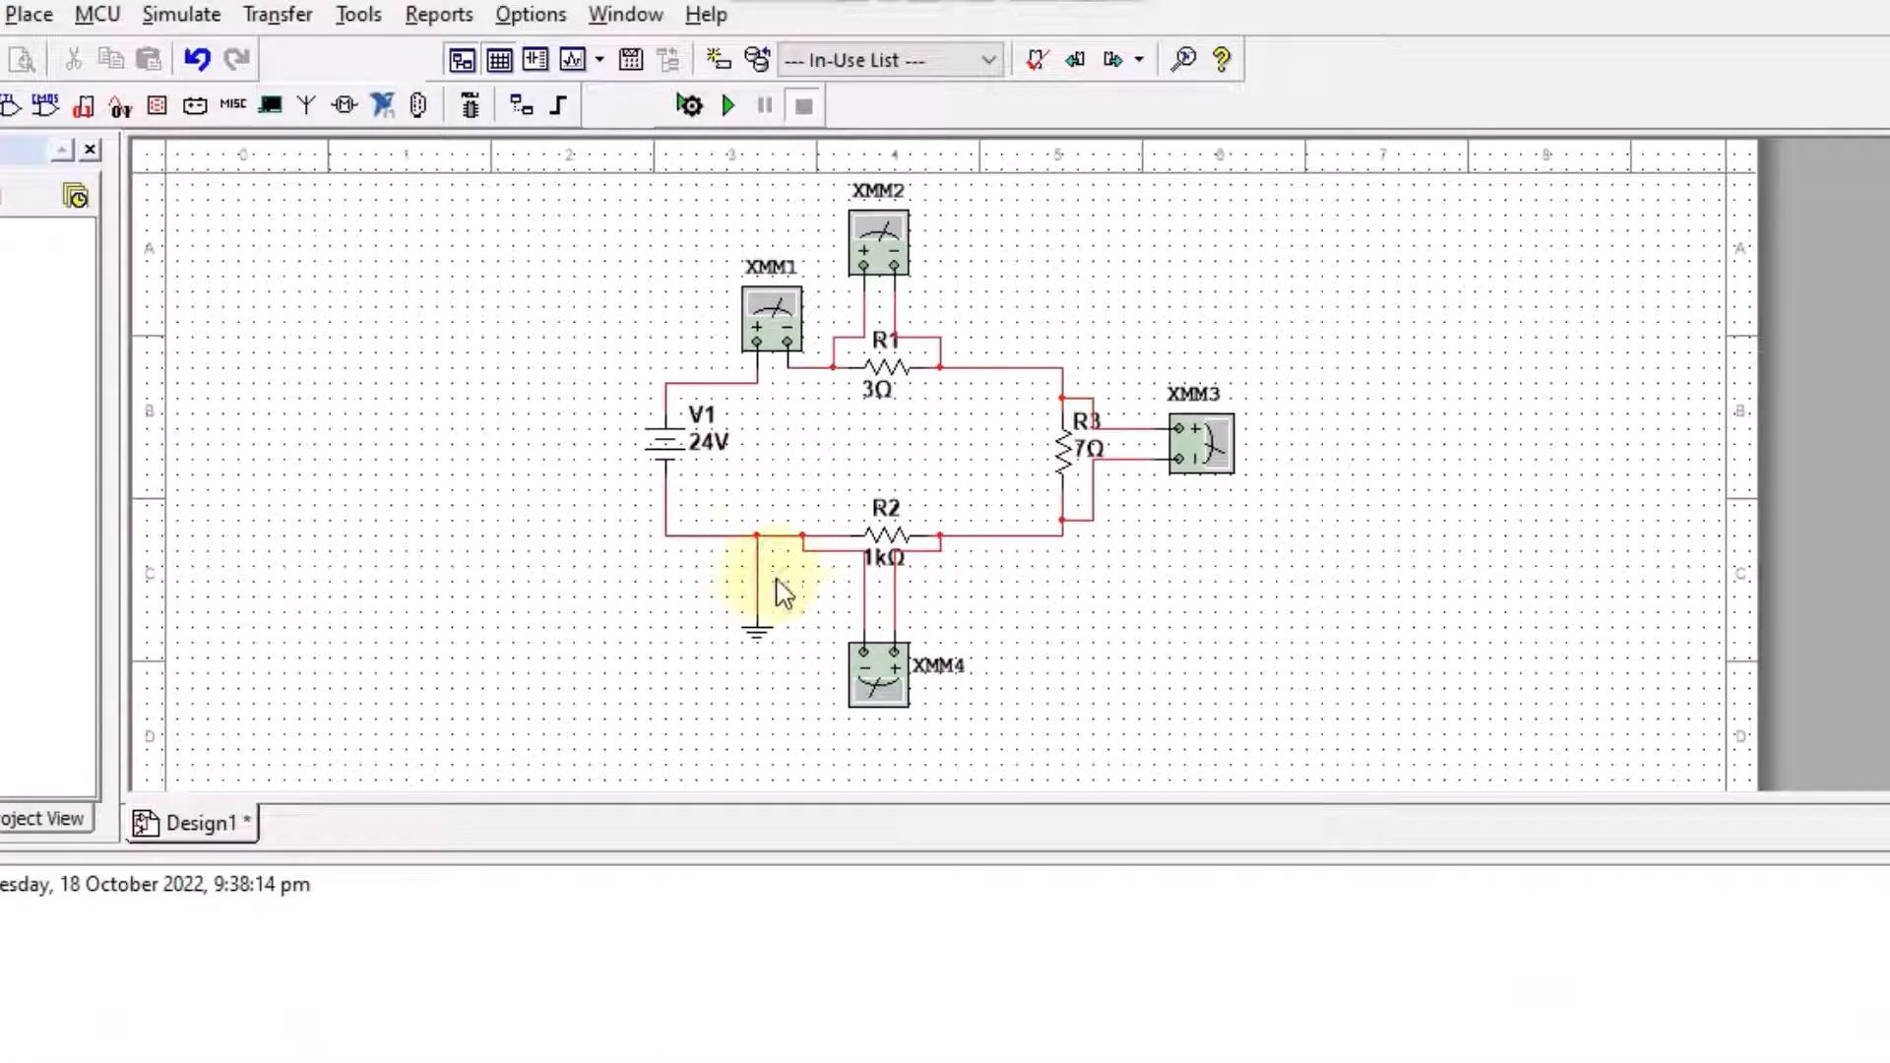
pyautogui.doubleClick(883, 550)
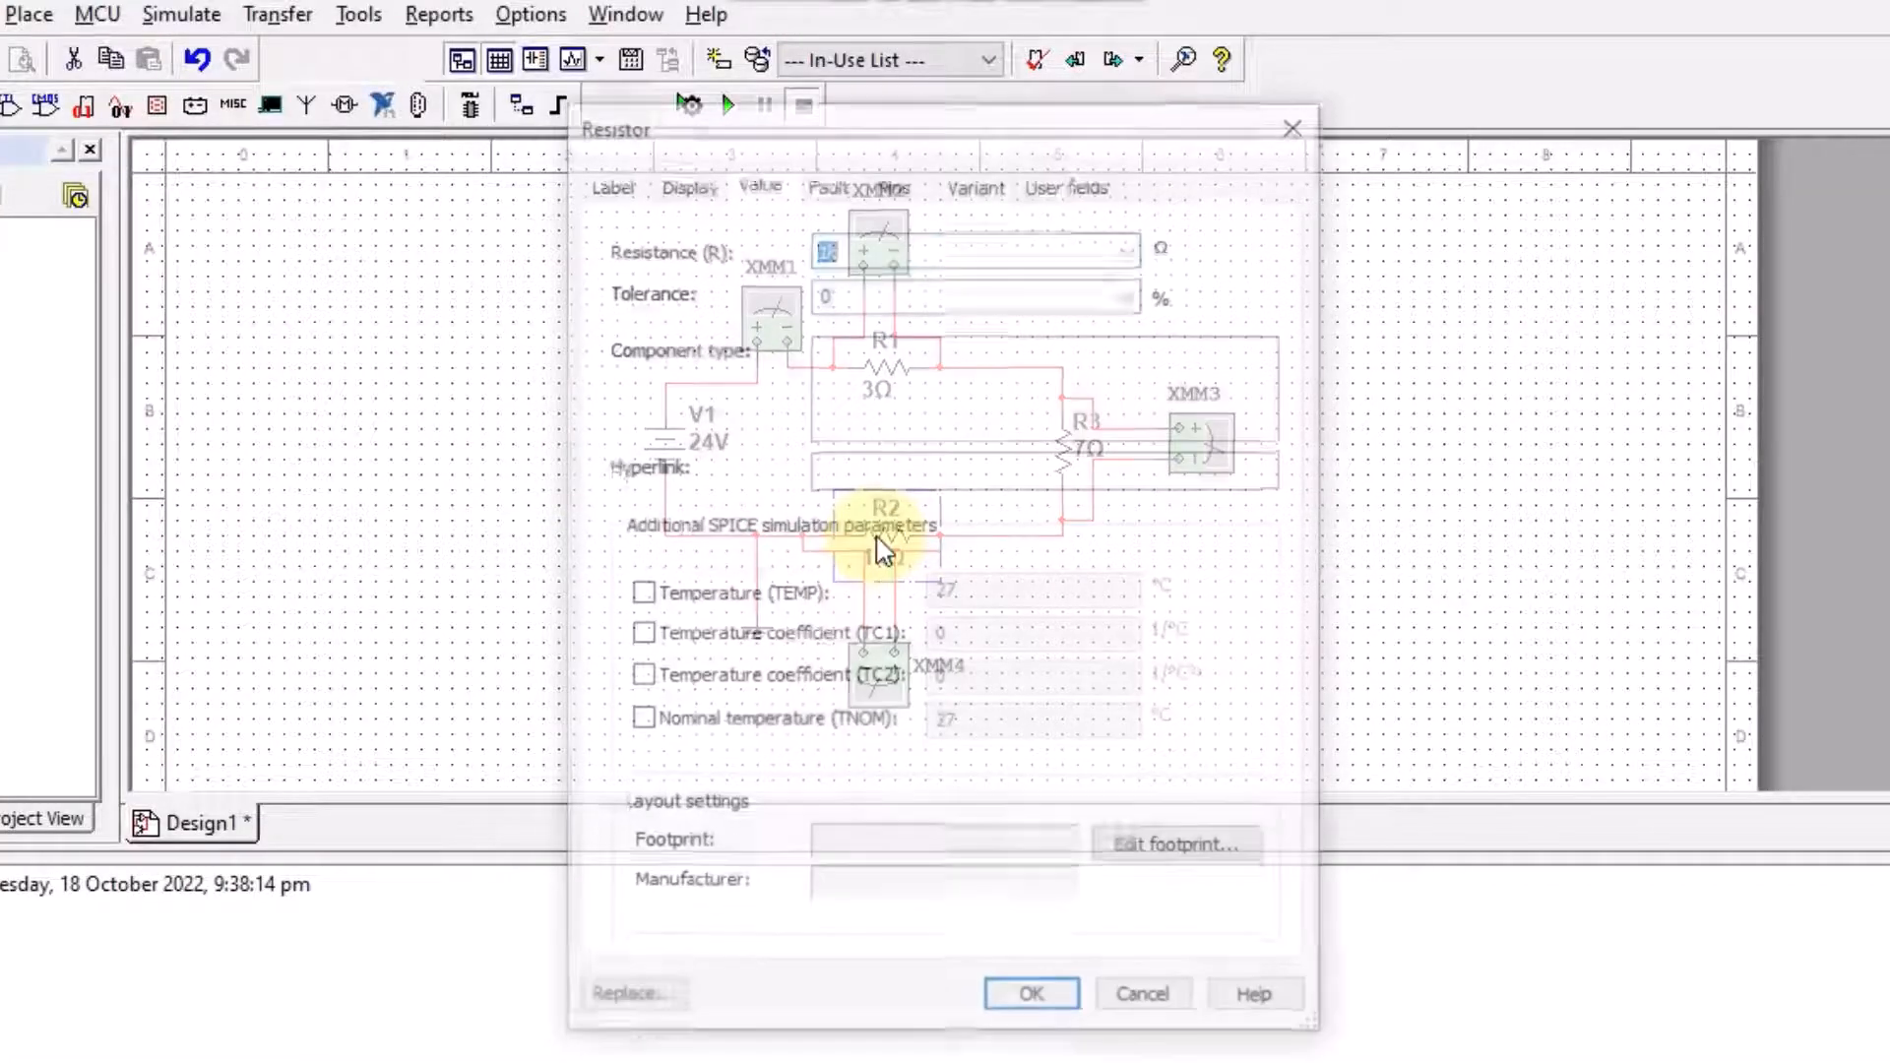
pyautogui.write('2')
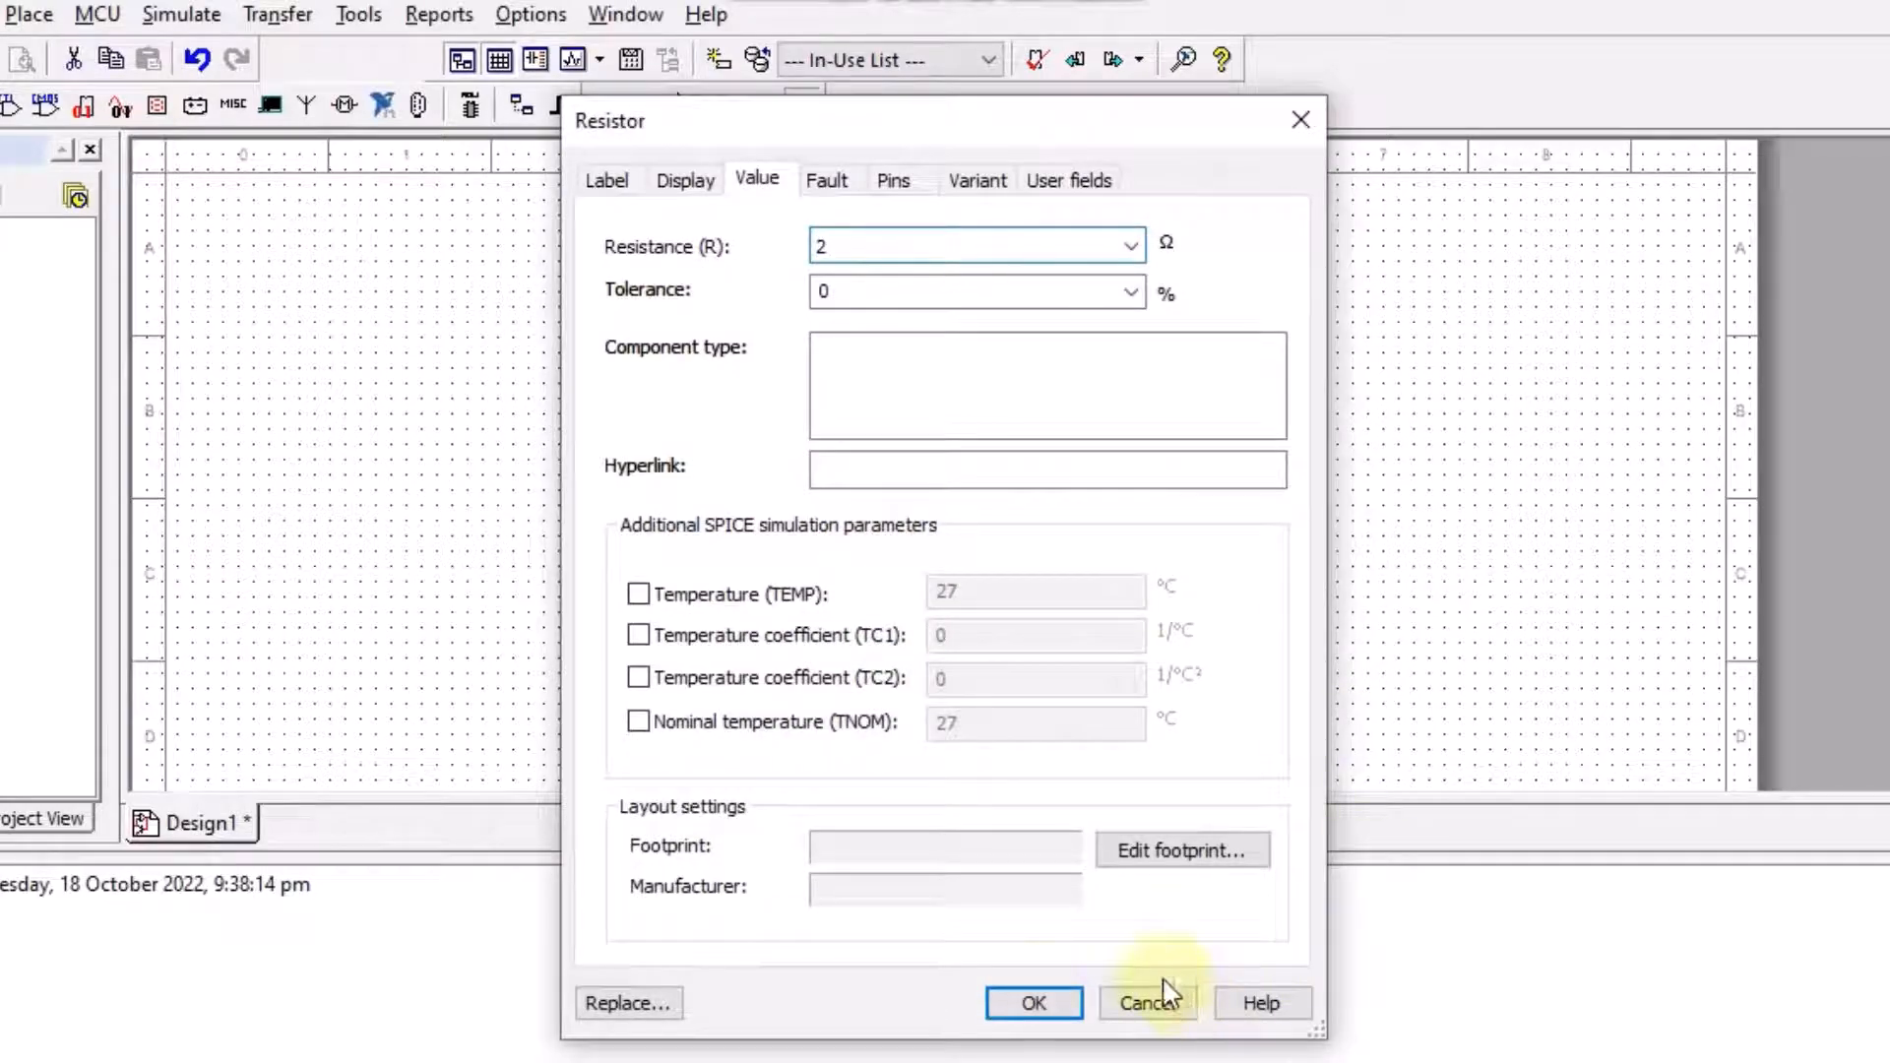
pyautogui.click(1044, 1004)
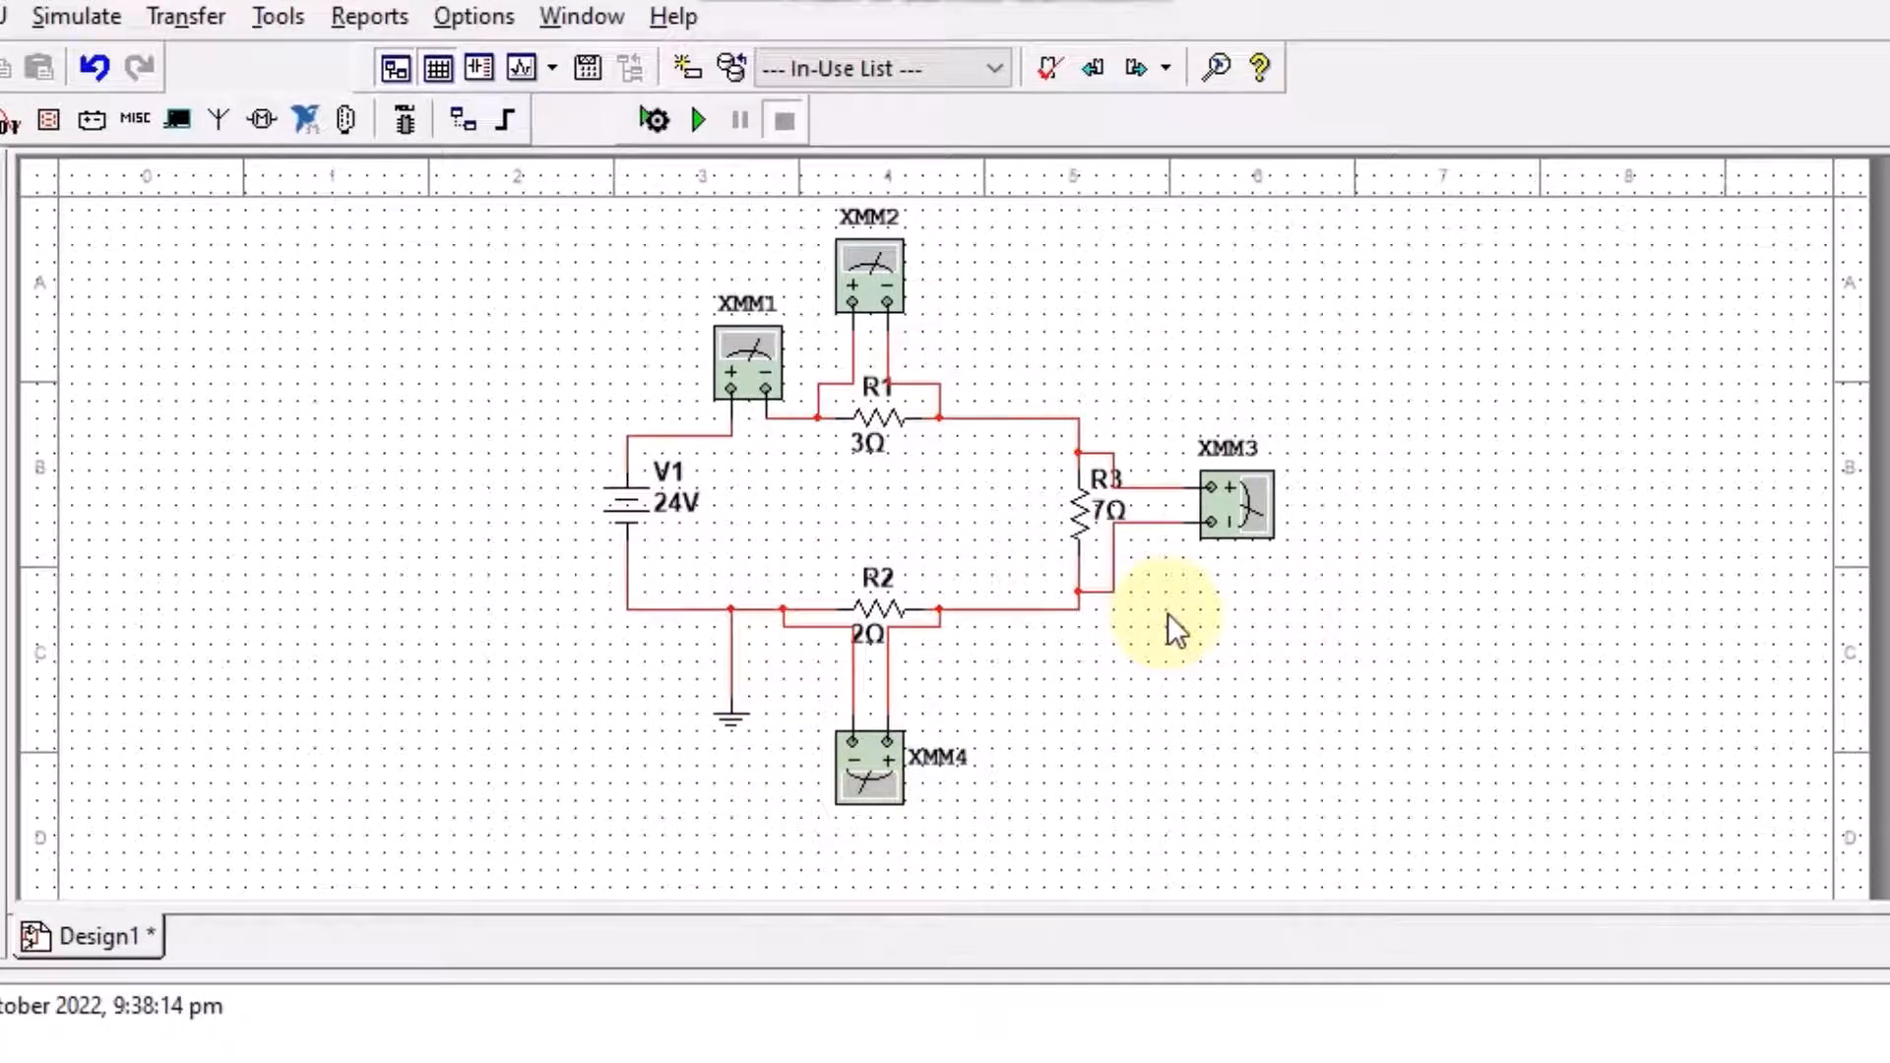
# Step: Run the simulation and switch multimeter XMM1 to current measurement (A) to read the circuit's current
pyautogui.click(693, 132)
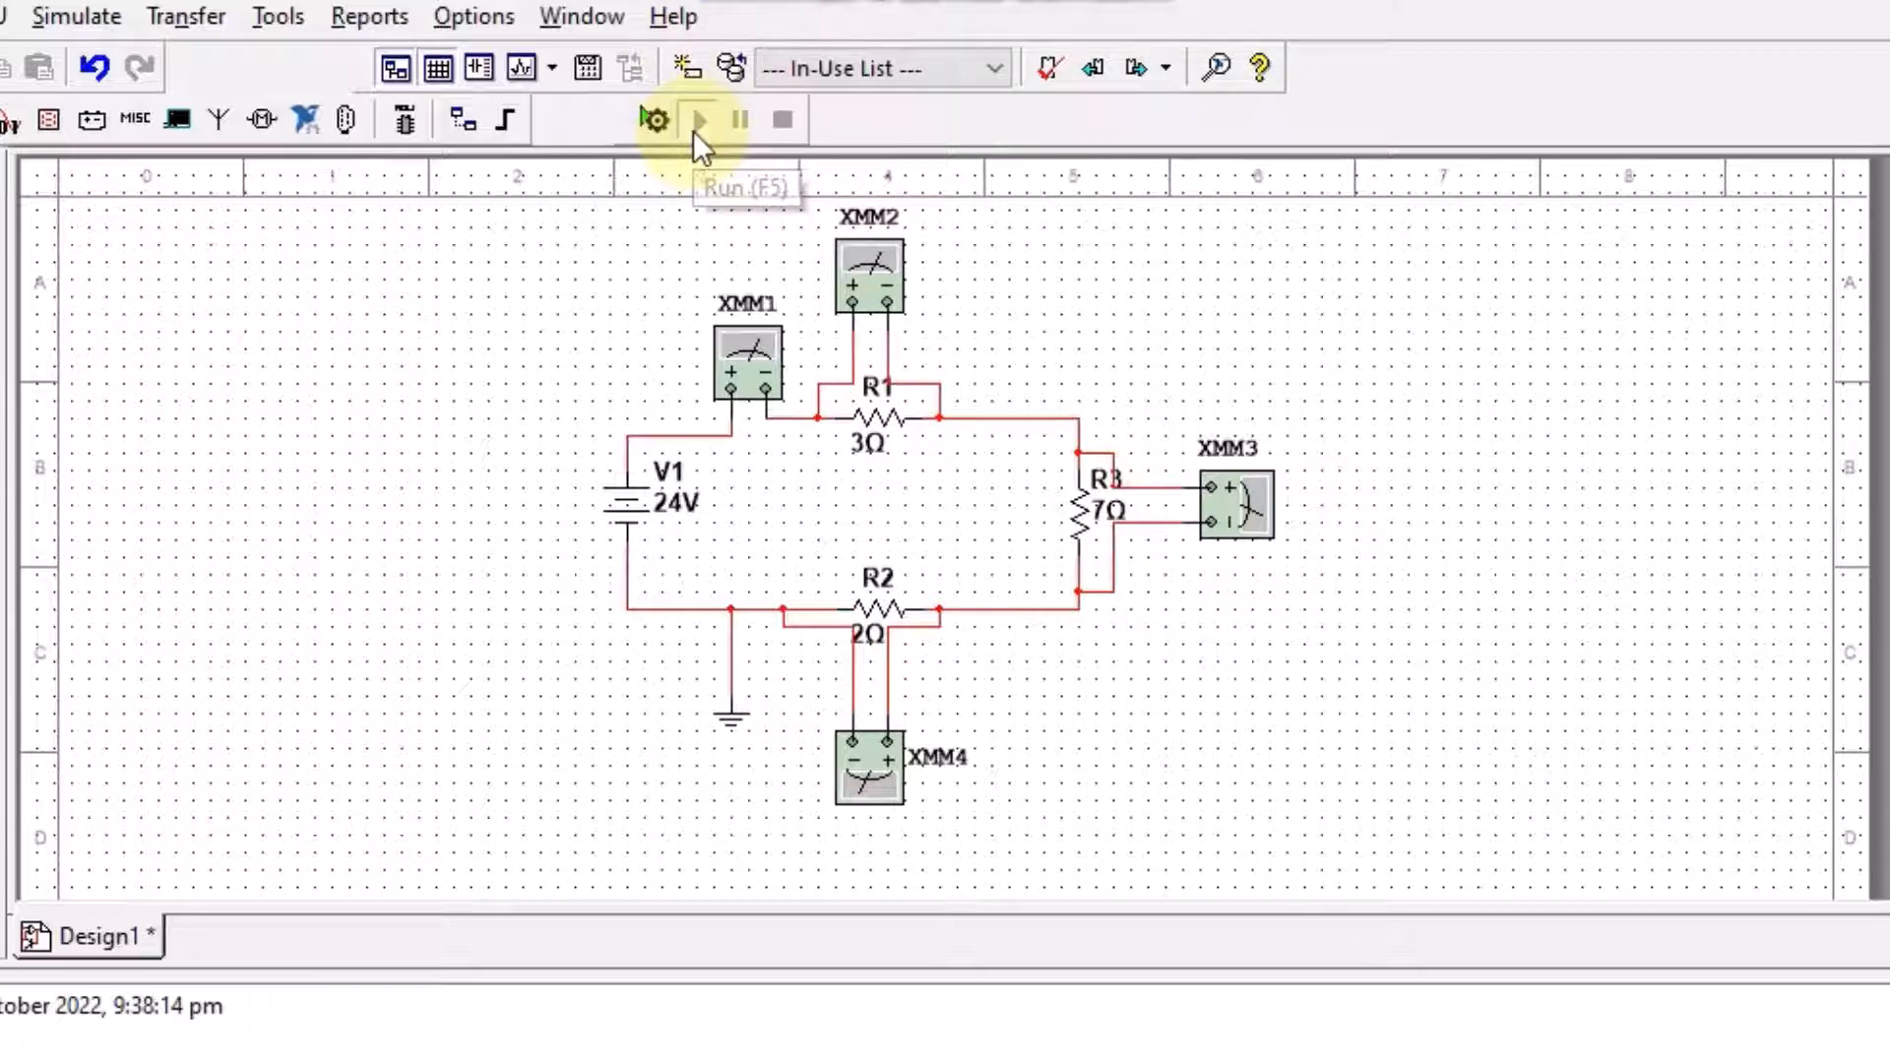
pyautogui.doubleClick(754, 368)
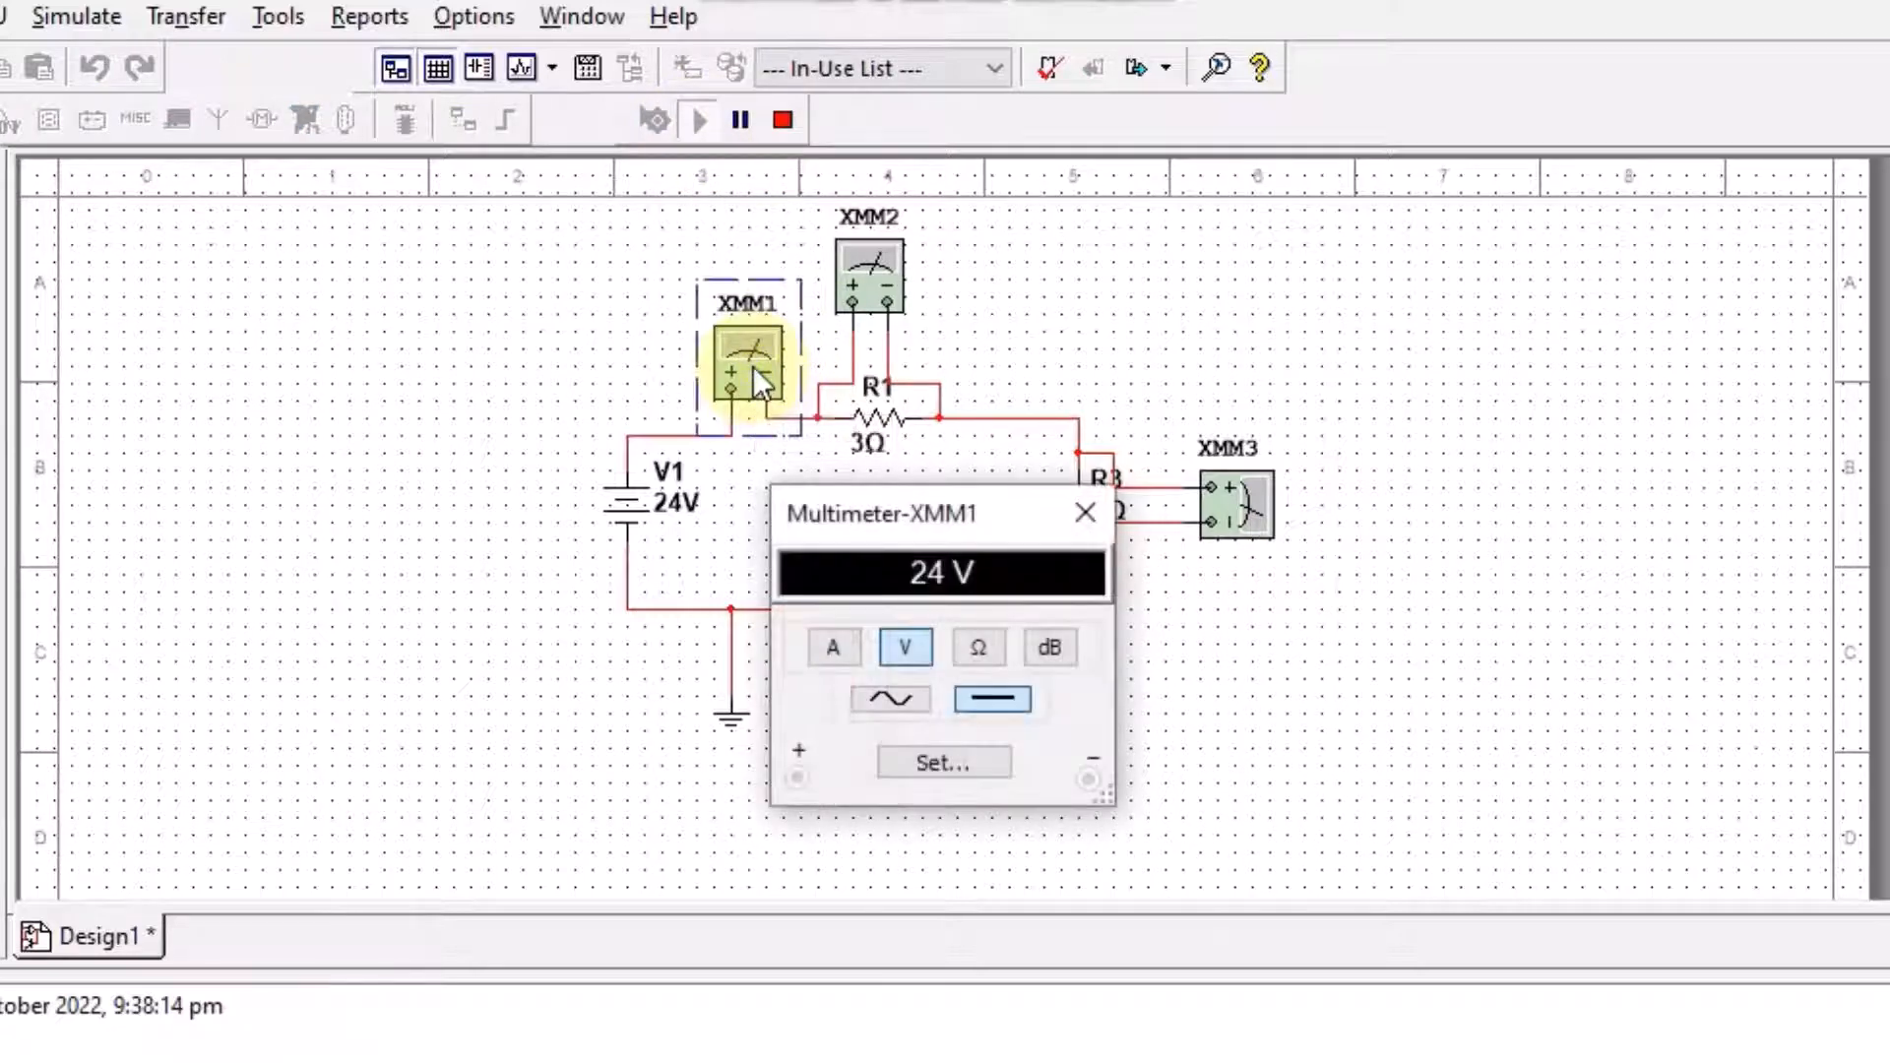
pyautogui.click(833, 649)
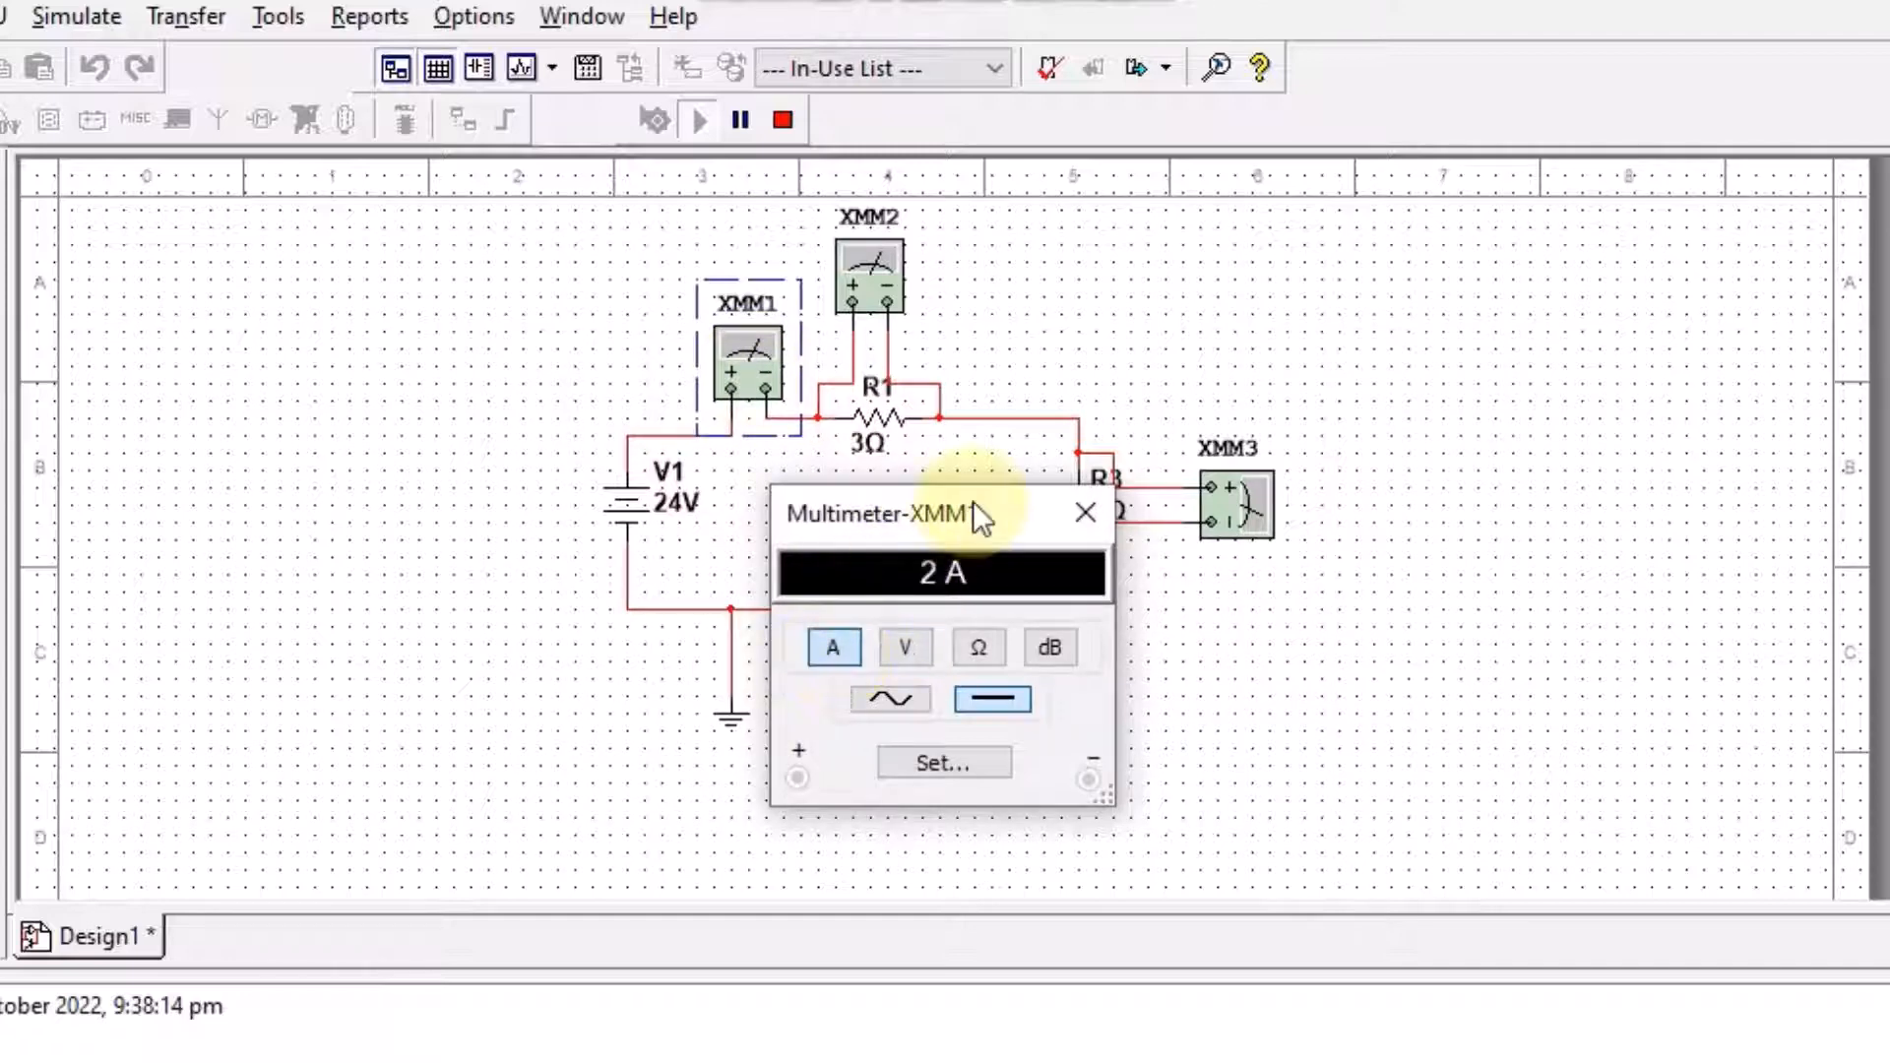
# Step: Move the XMM1 readout clear of the circuit and compare its current with the handwritten solution in OneNote, returning to Multisim
pyautogui.moveTo(962, 514); pyautogui.dragTo(372, 310)
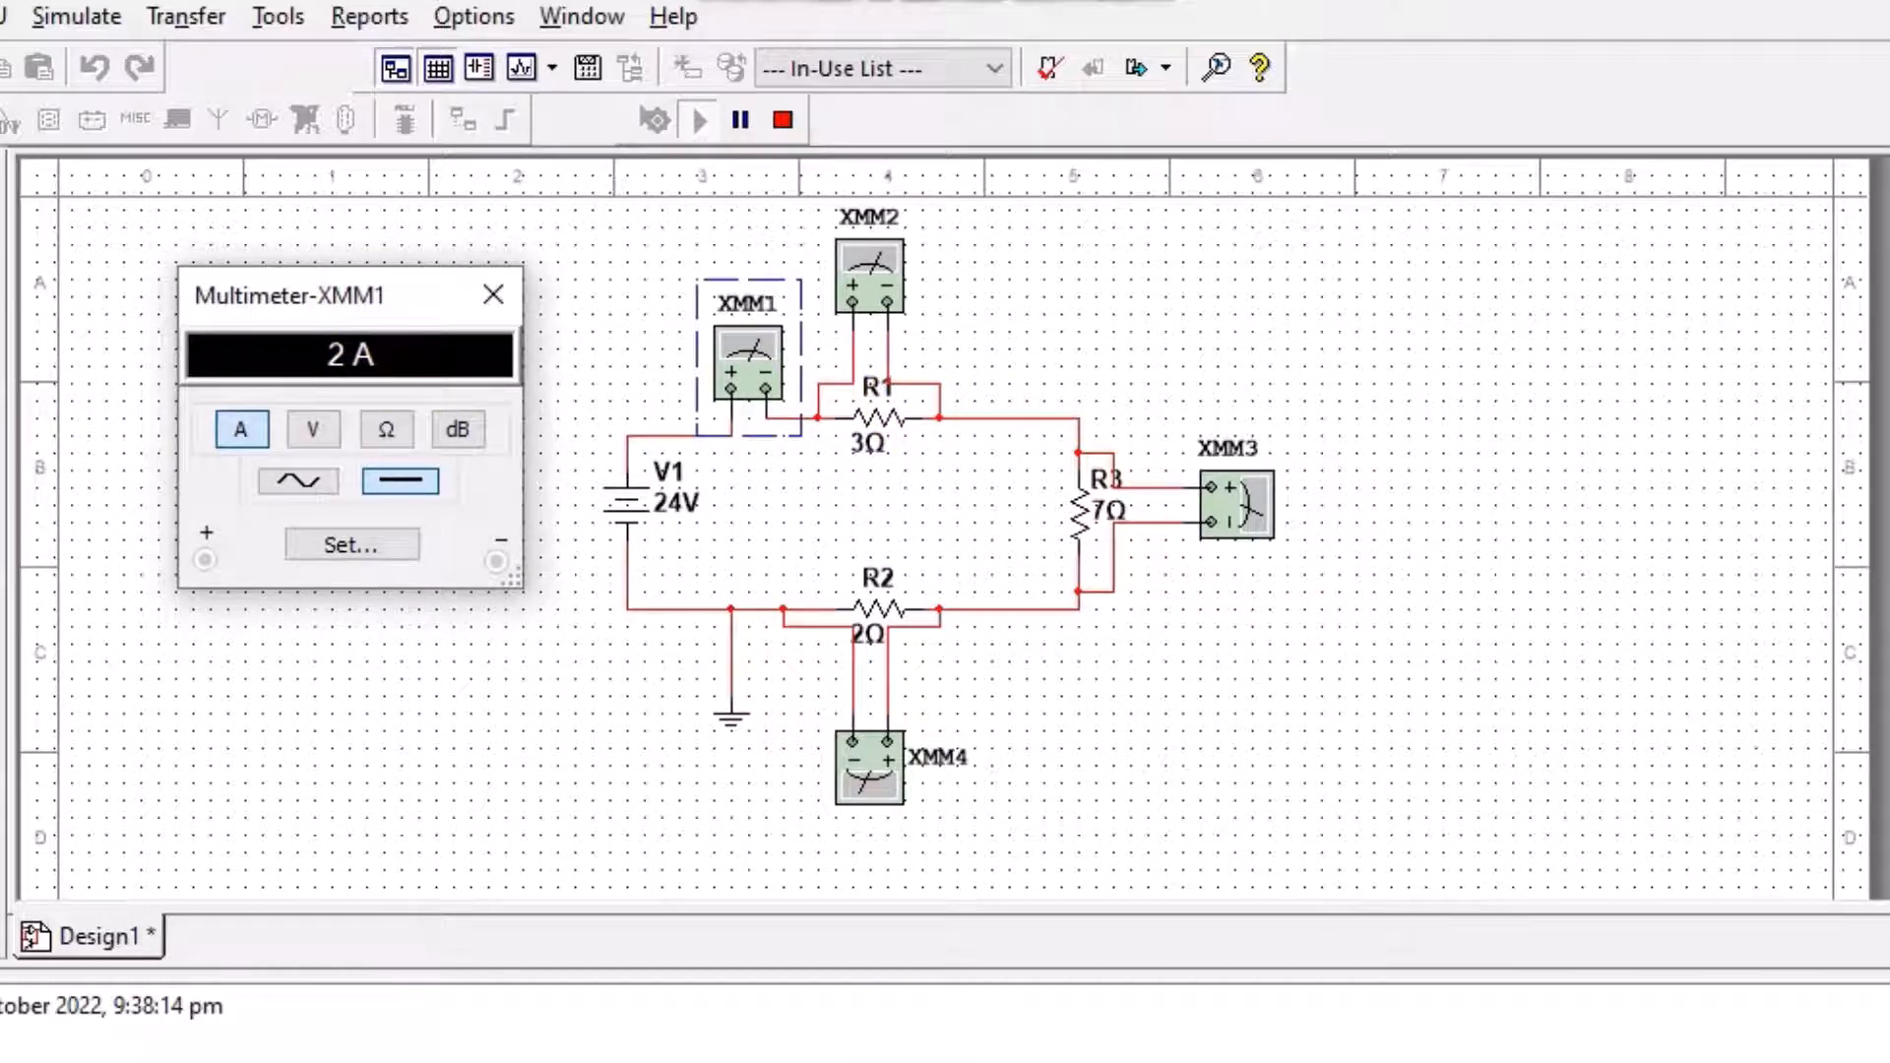
pyautogui.click(1242, 1062)
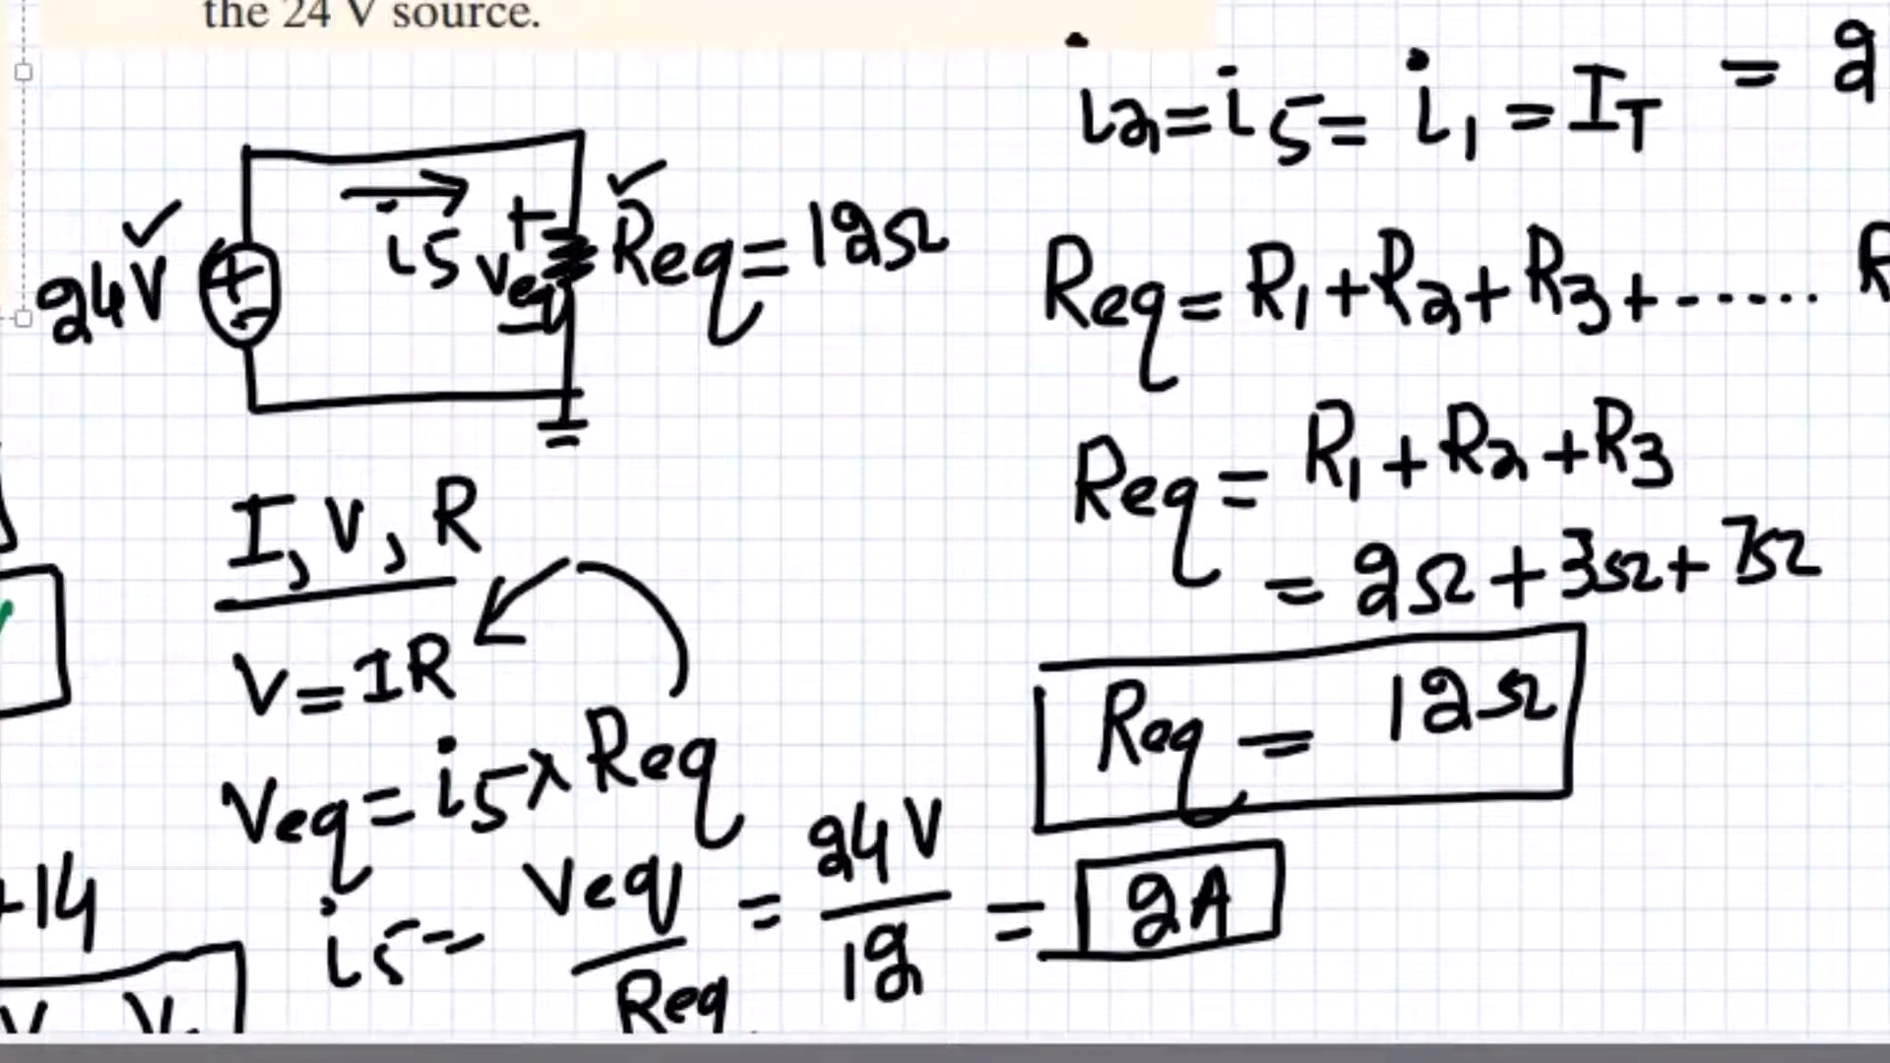
pyautogui.scroll(-3, 689, 689)
pyautogui.moveTo(308, 679)
pyautogui.mouseDown()
pyautogui.moveTo(1089, 675)
pyautogui.moveTo(1392, 548)
pyautogui.mouseUp()
pyautogui.click(1692, 709)
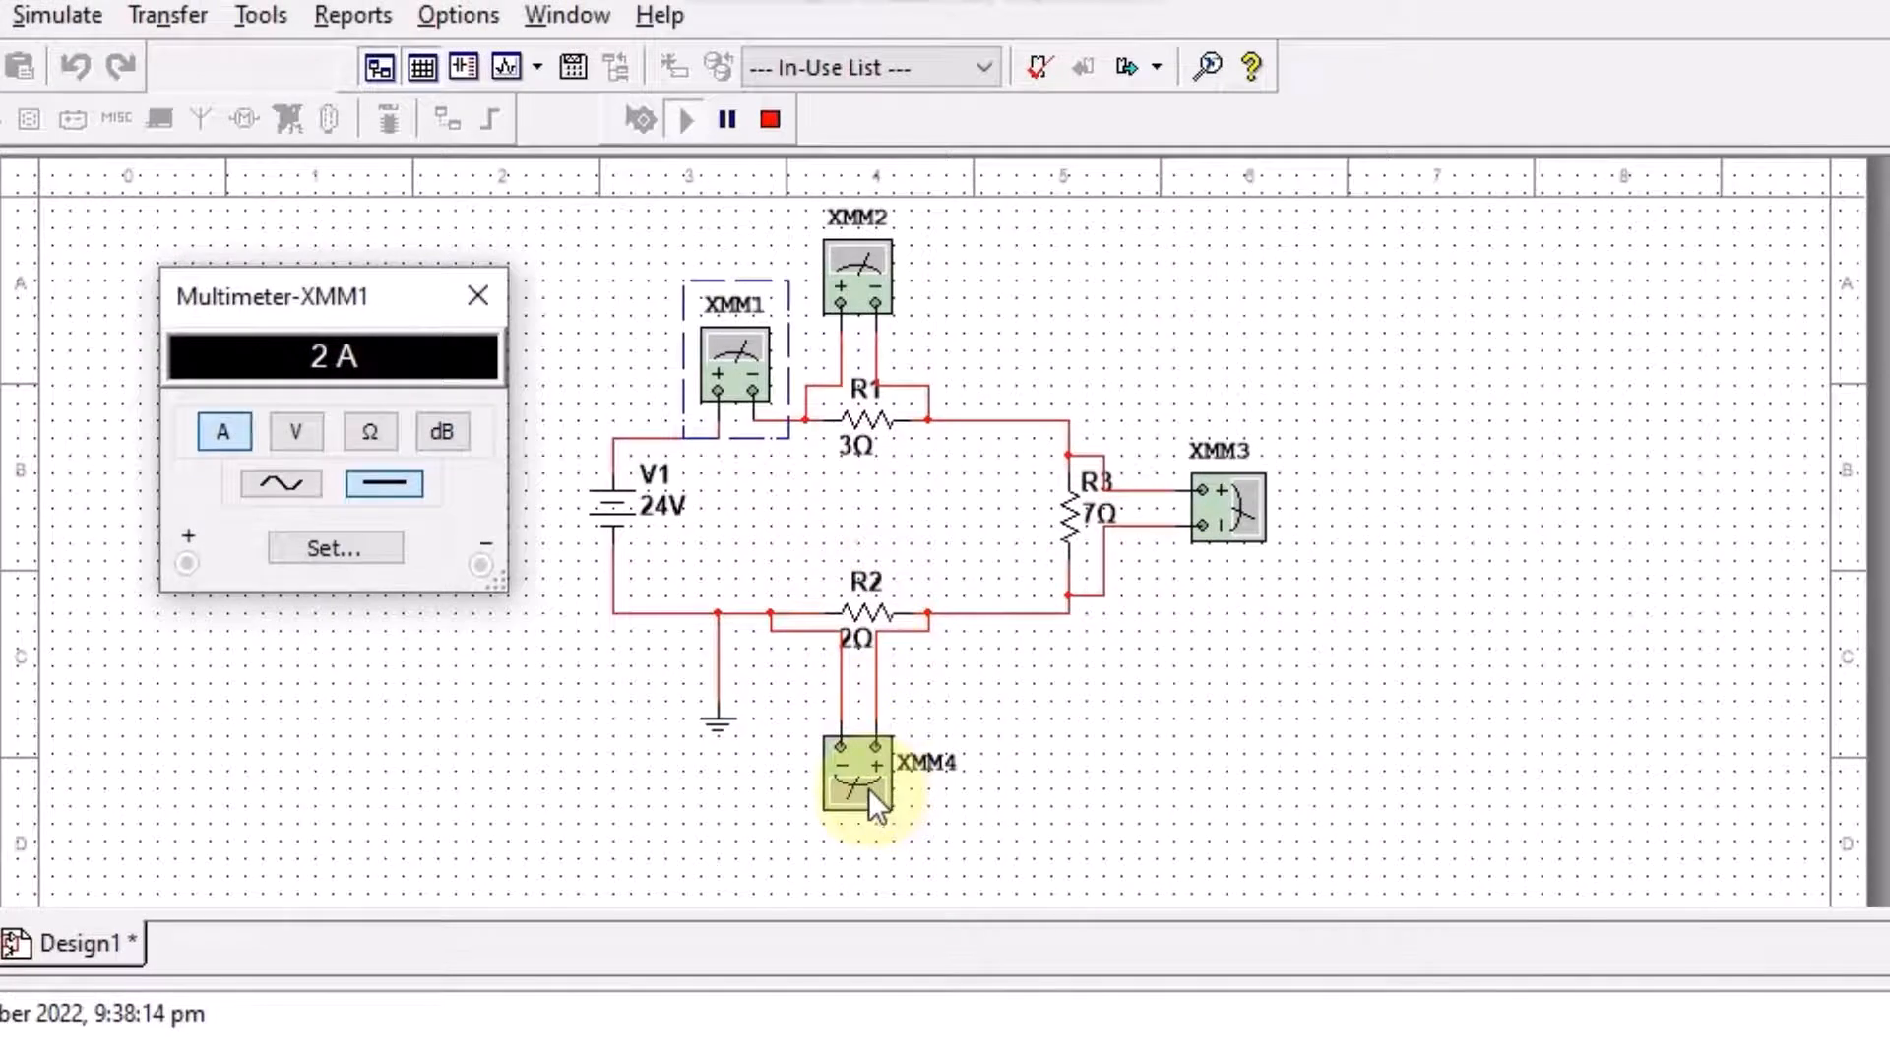
# Step: Open the readouts of multimeters XMM4, XMM3 and XMM2 and place each beside its meter to read the resistor voltages
pyautogui.doubleClick(868, 789)
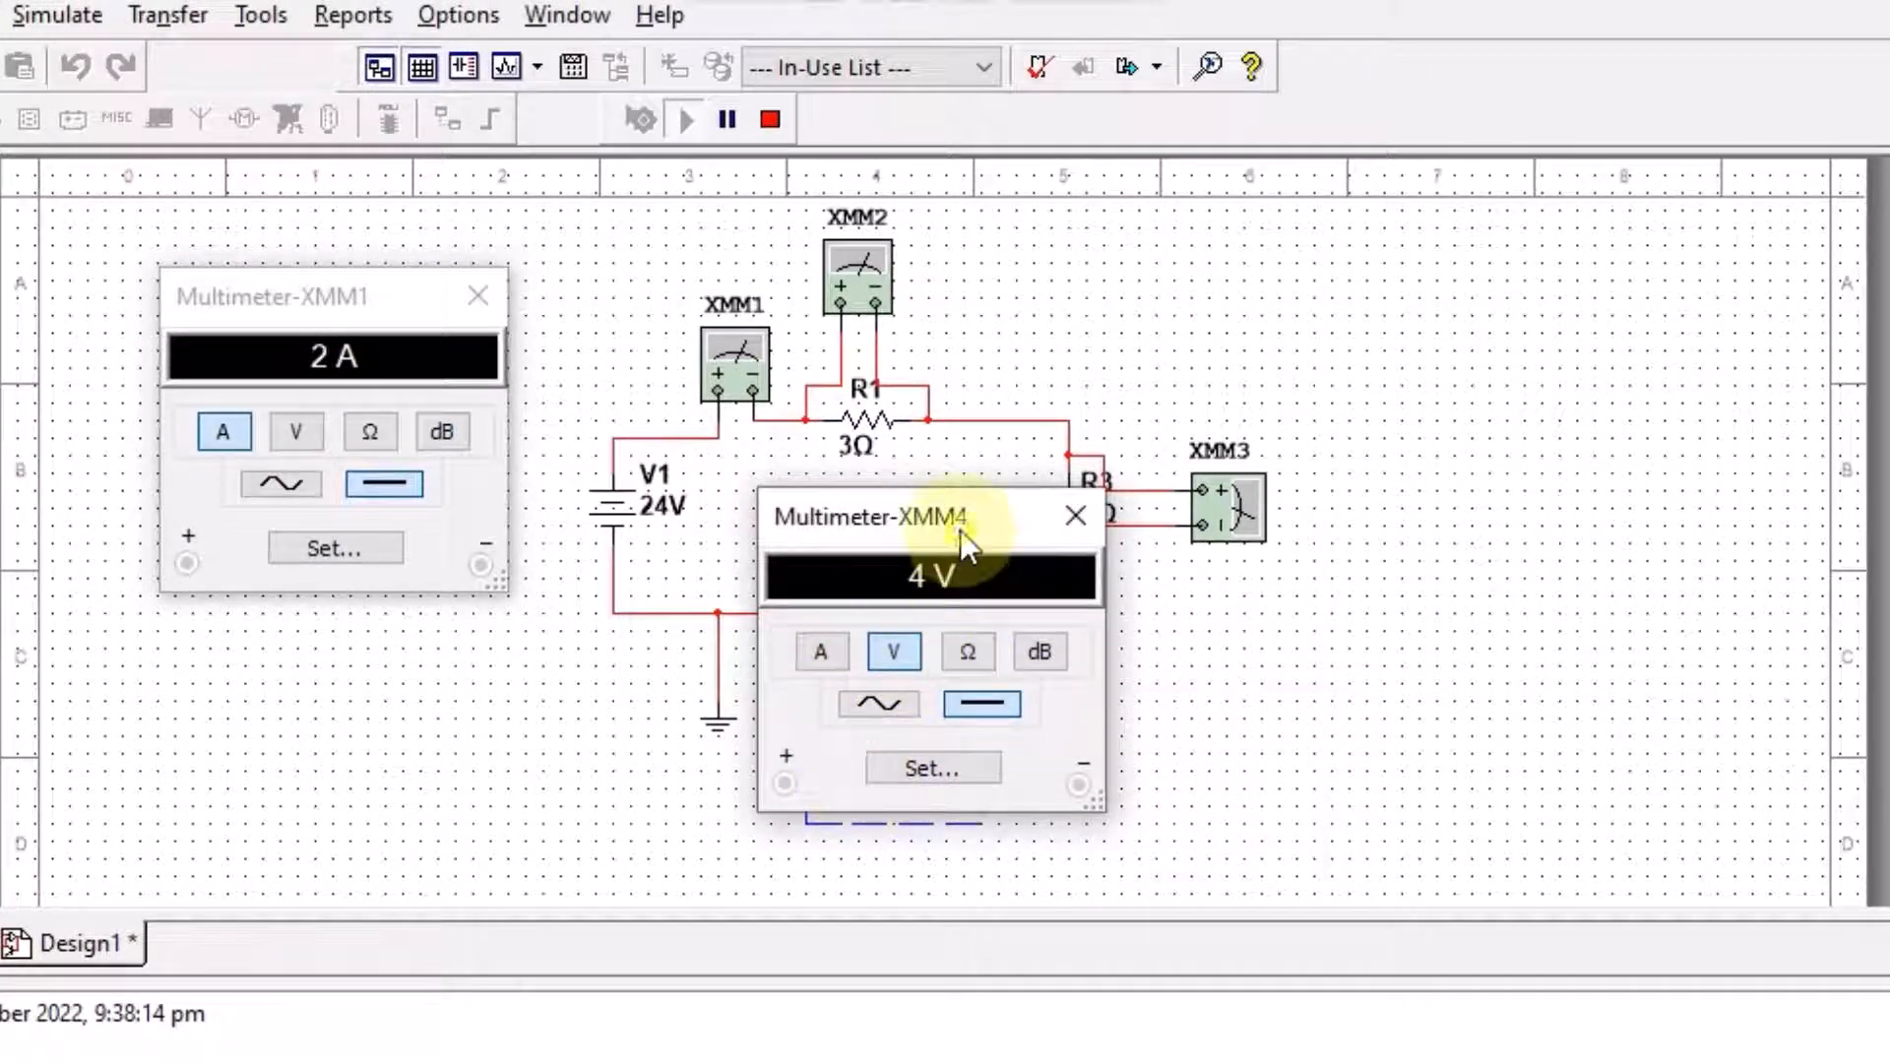
pyautogui.moveTo(960, 529); pyautogui.dragTo(1188, 747)
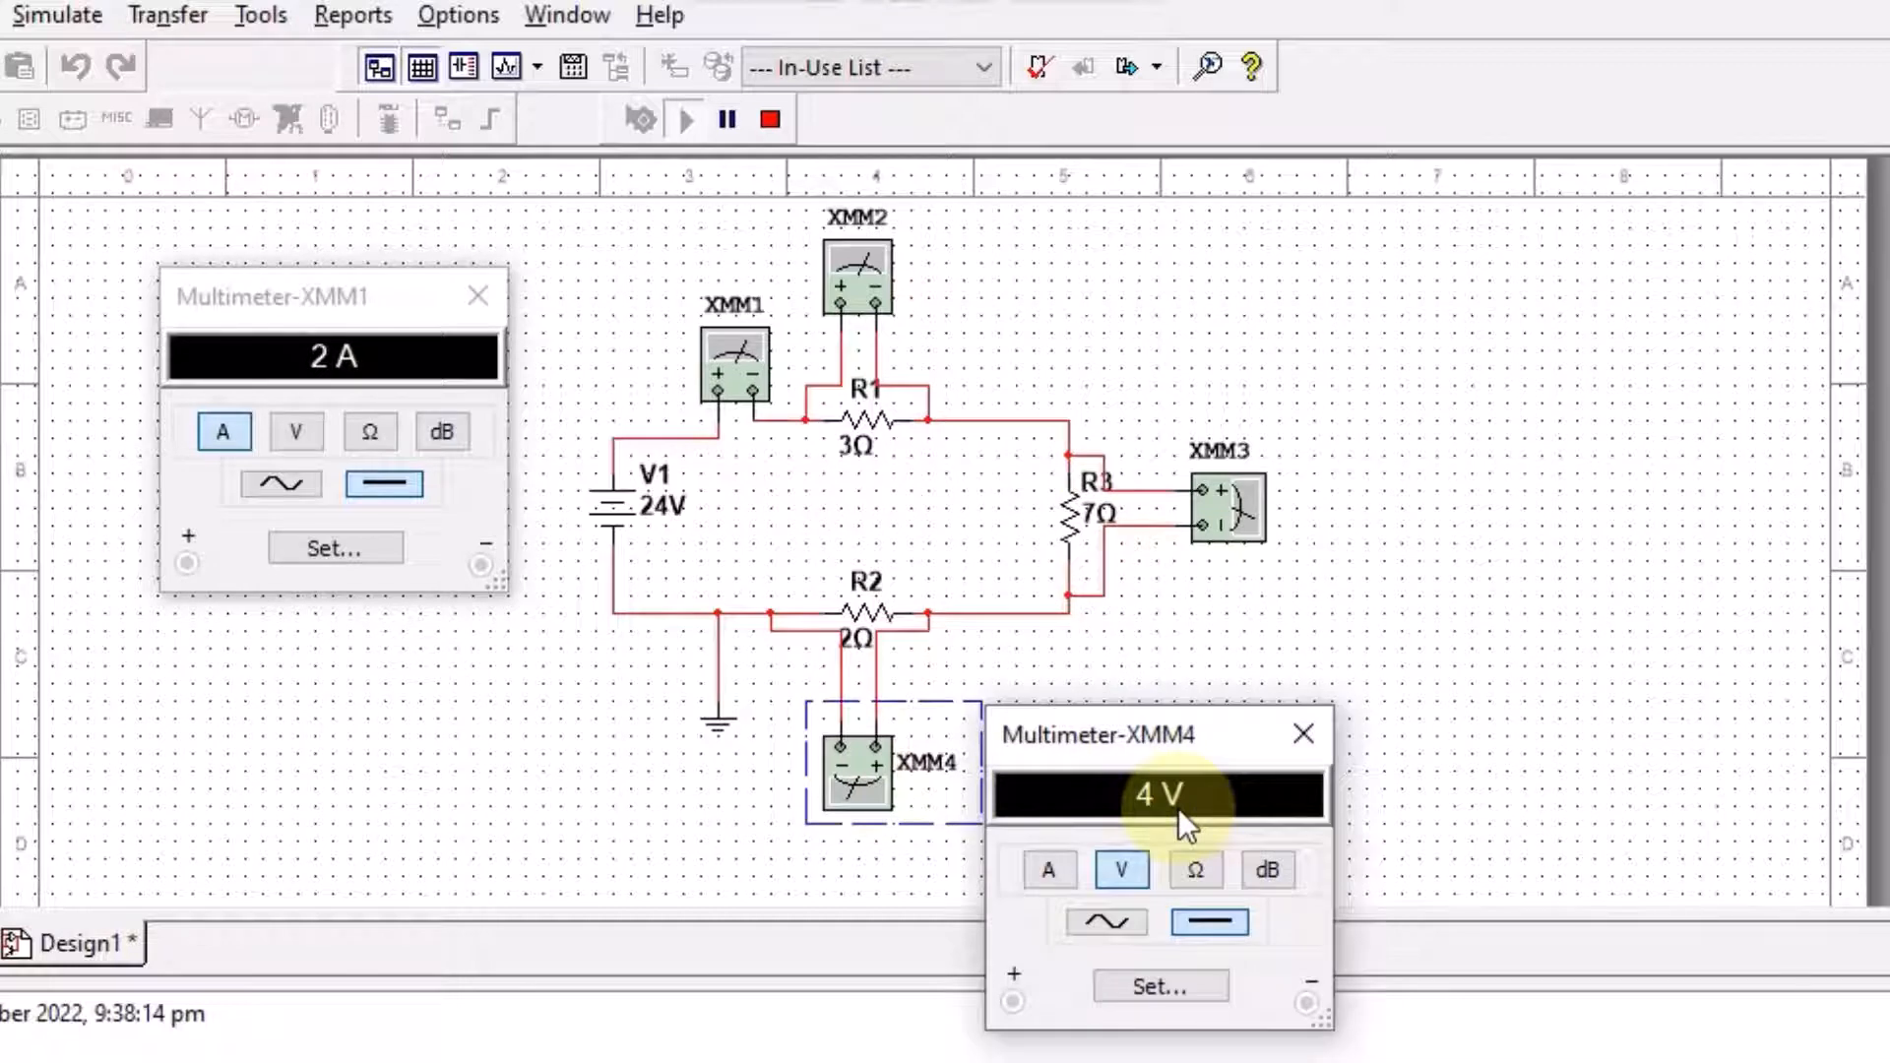
pyautogui.doubleClick(1239, 522)
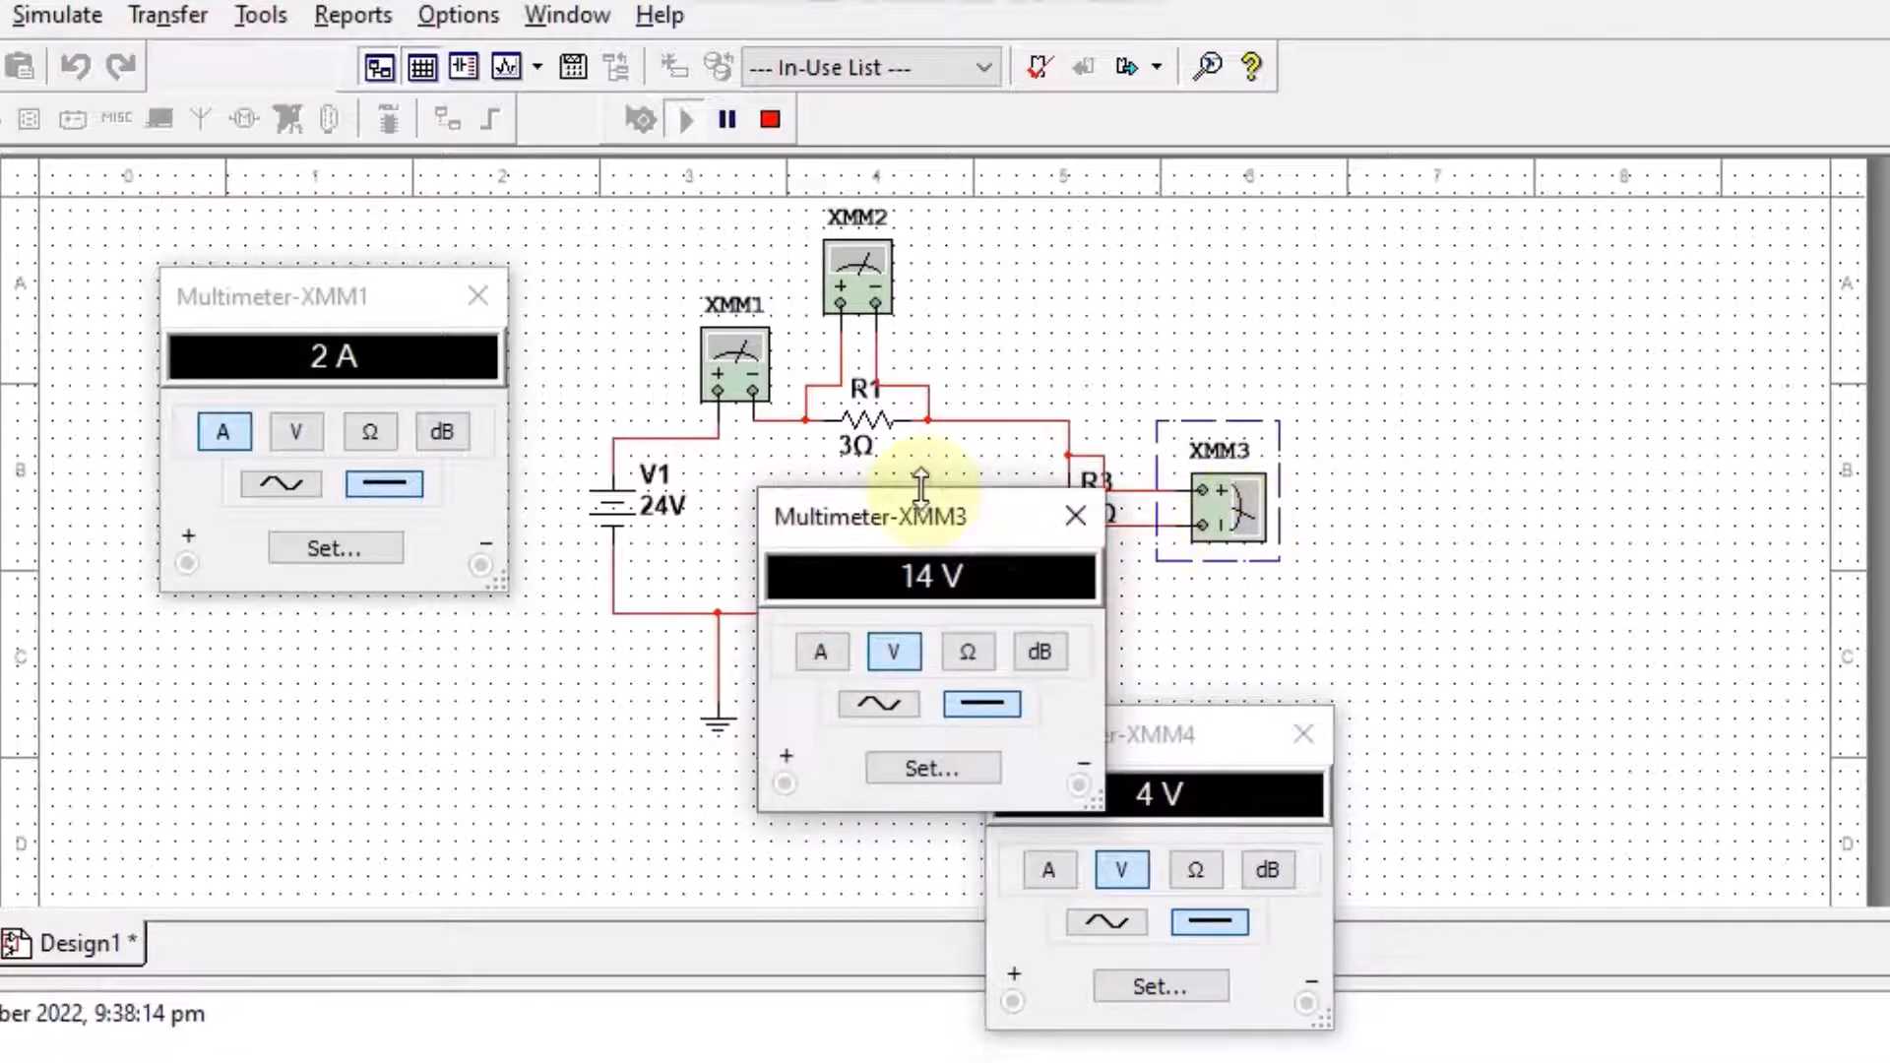
pyautogui.moveTo(947, 516); pyautogui.dragTo(1484, 443)
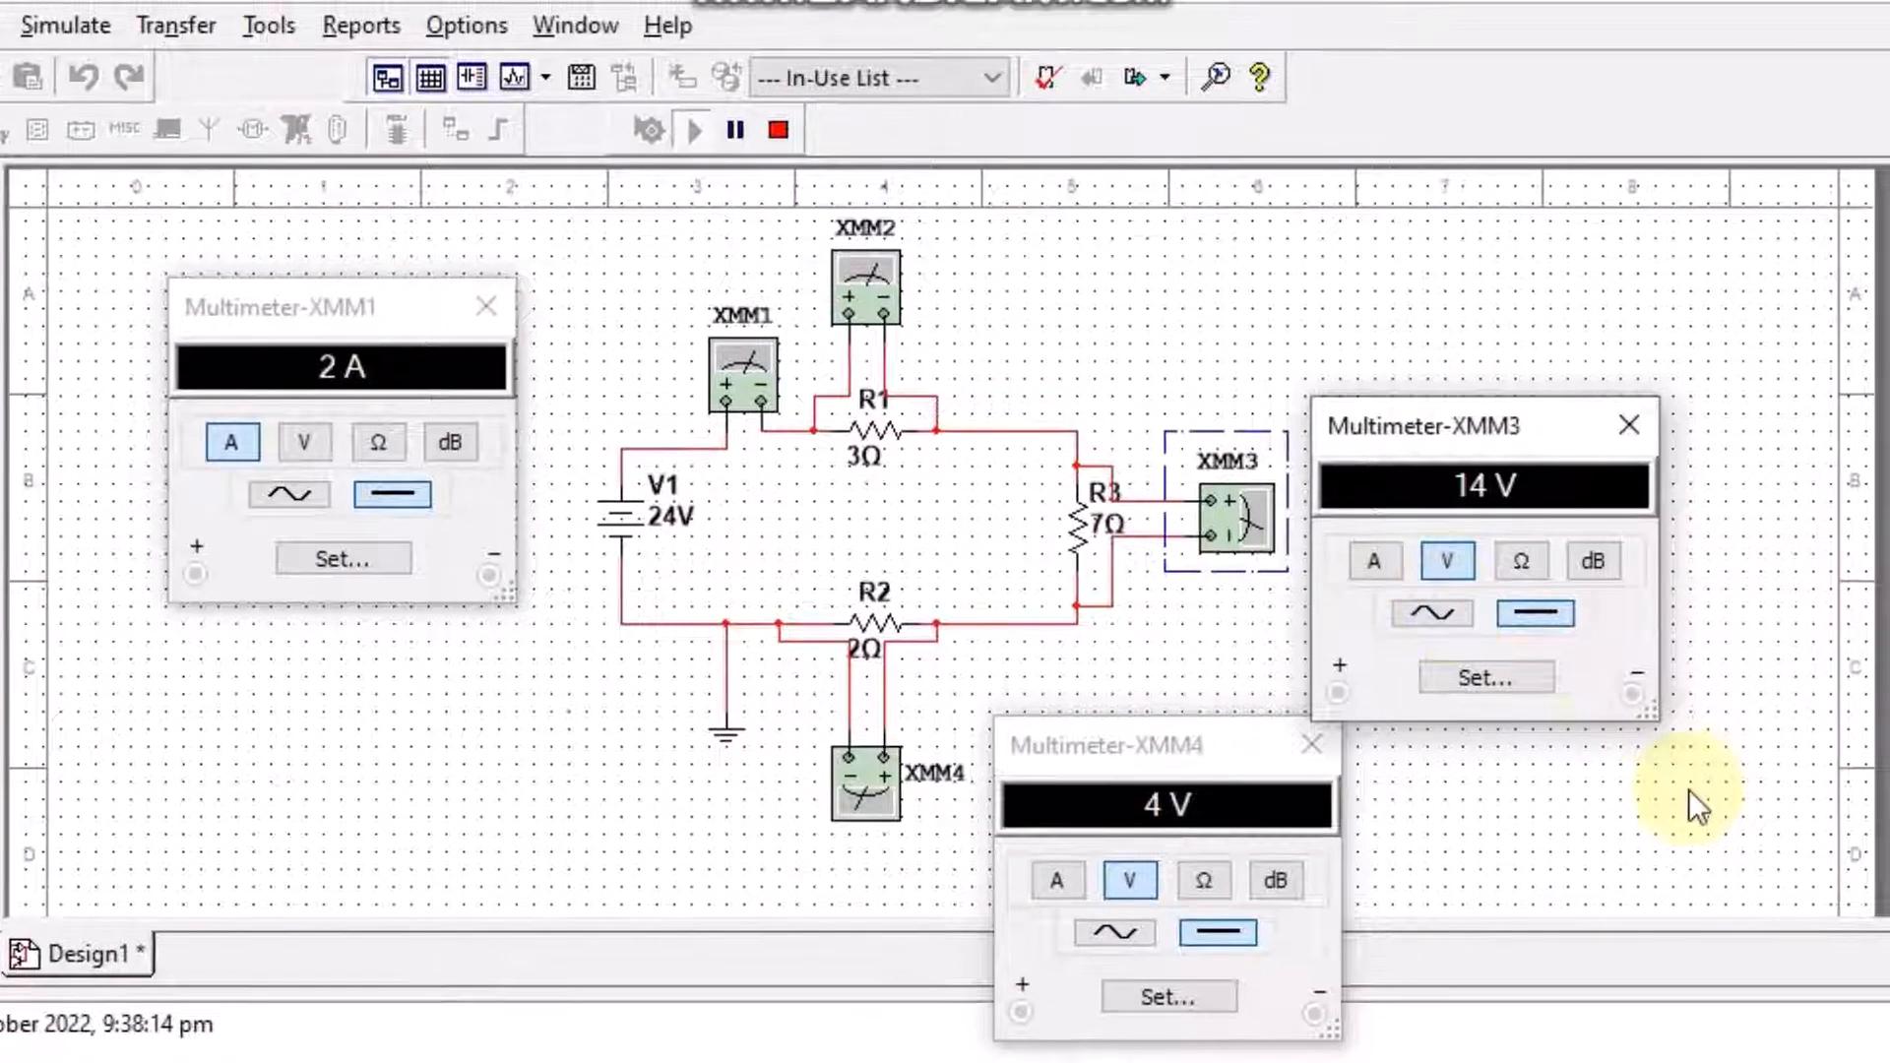
pyautogui.doubleClick(874, 305)
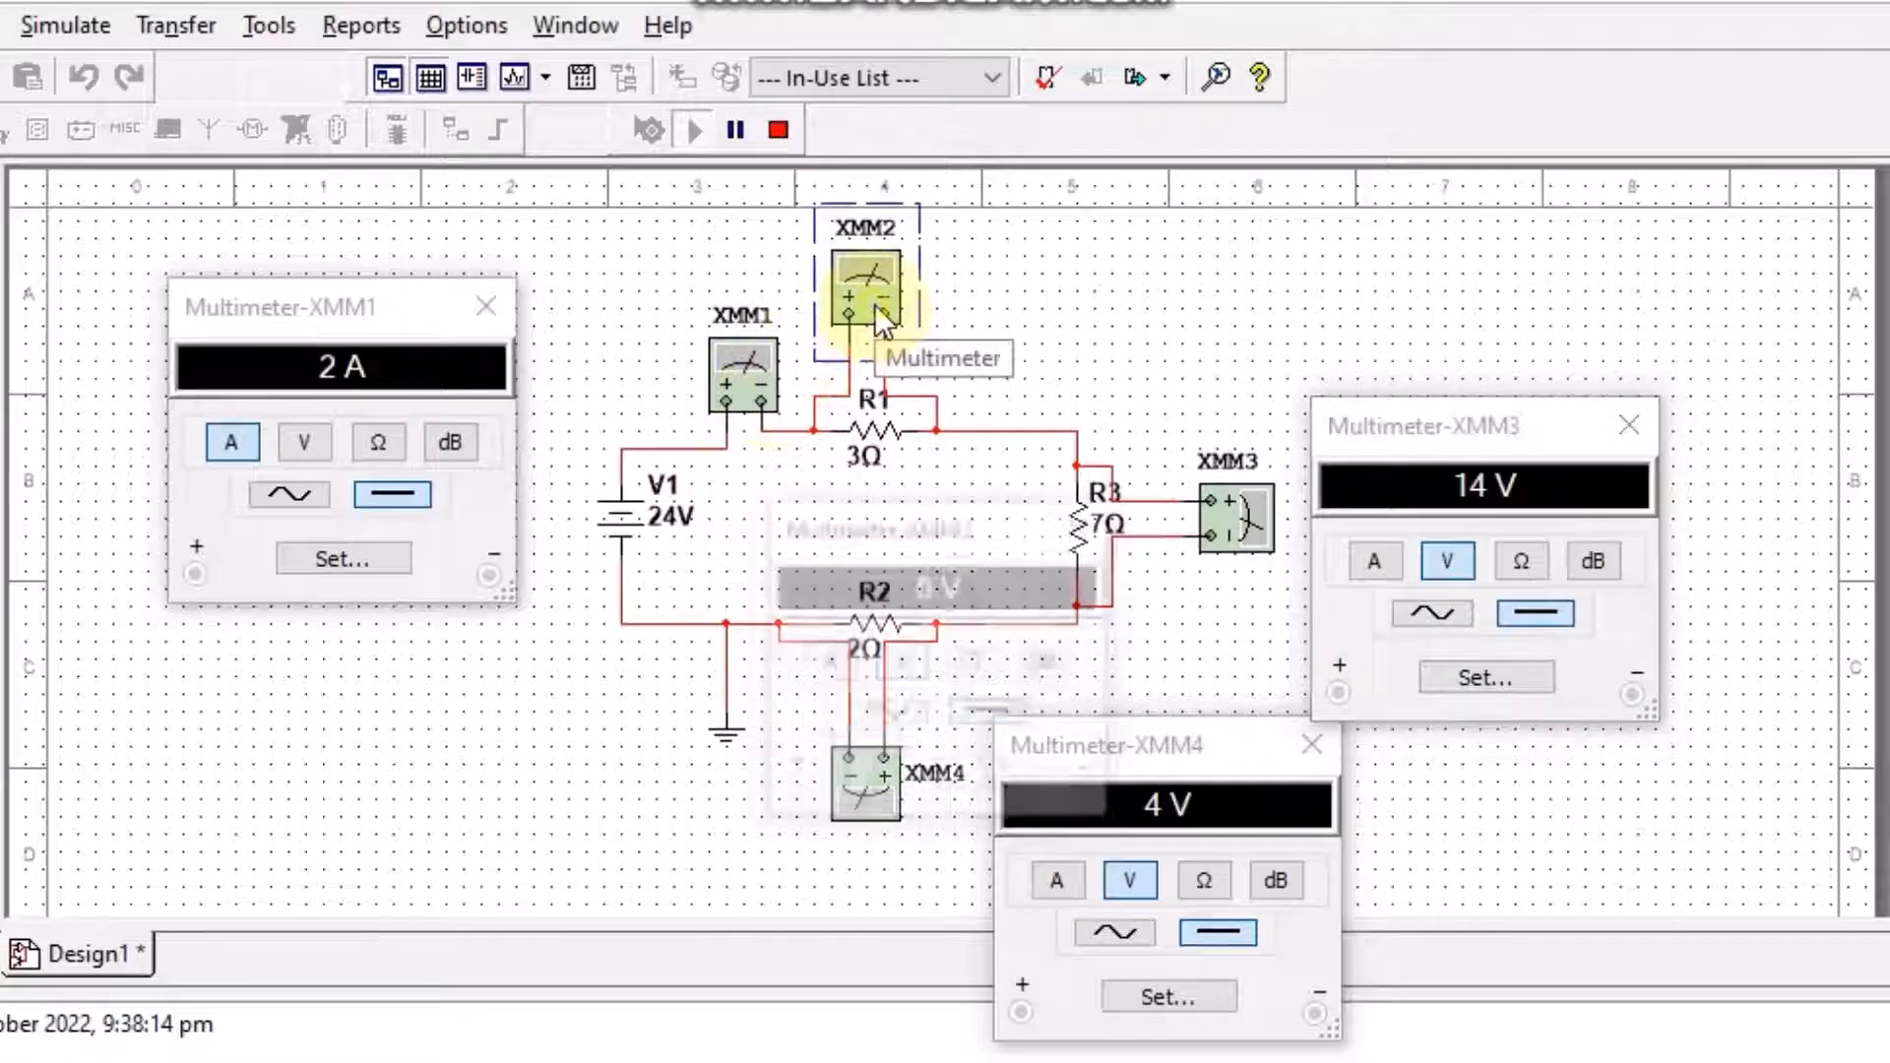
pyautogui.moveTo(918, 541); pyautogui.dragTo(1137, 134)
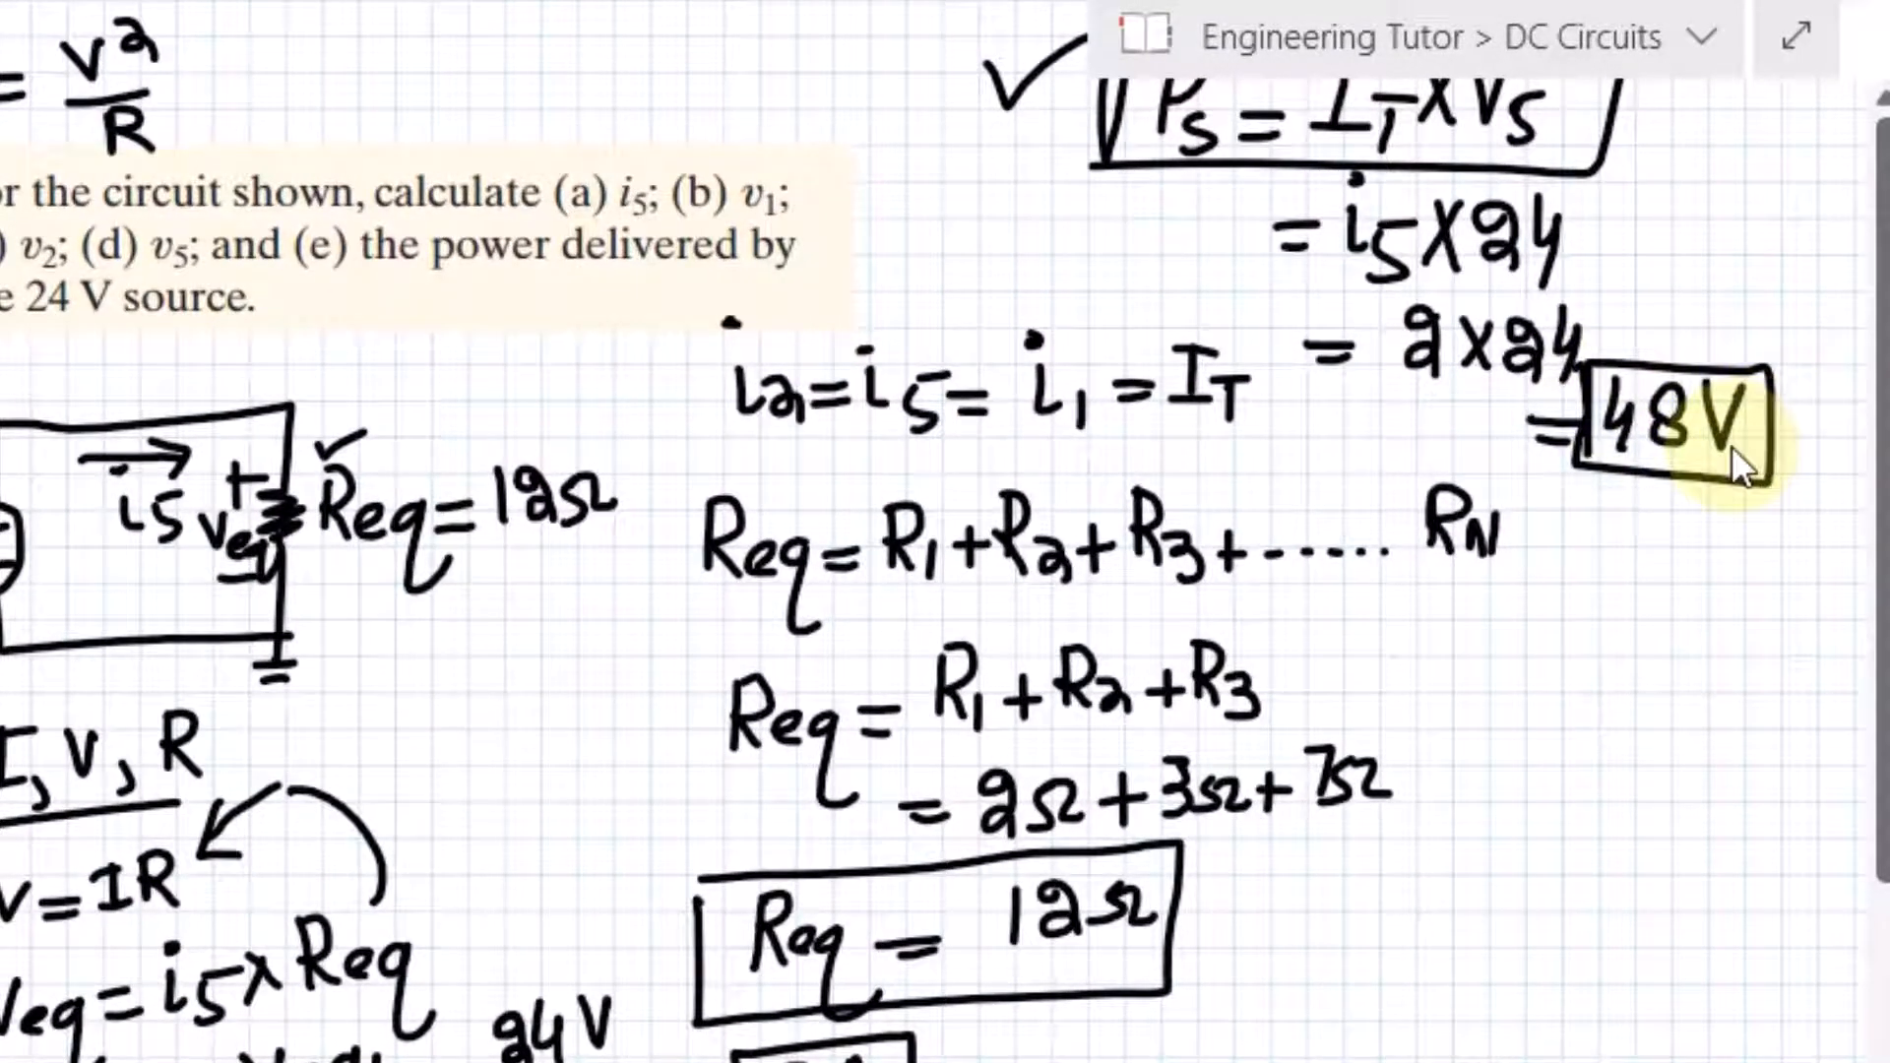
# Step: In the OneNote solution, replace the unit V with W in the boxed source power result of 48
pyautogui.click(1729, 441)
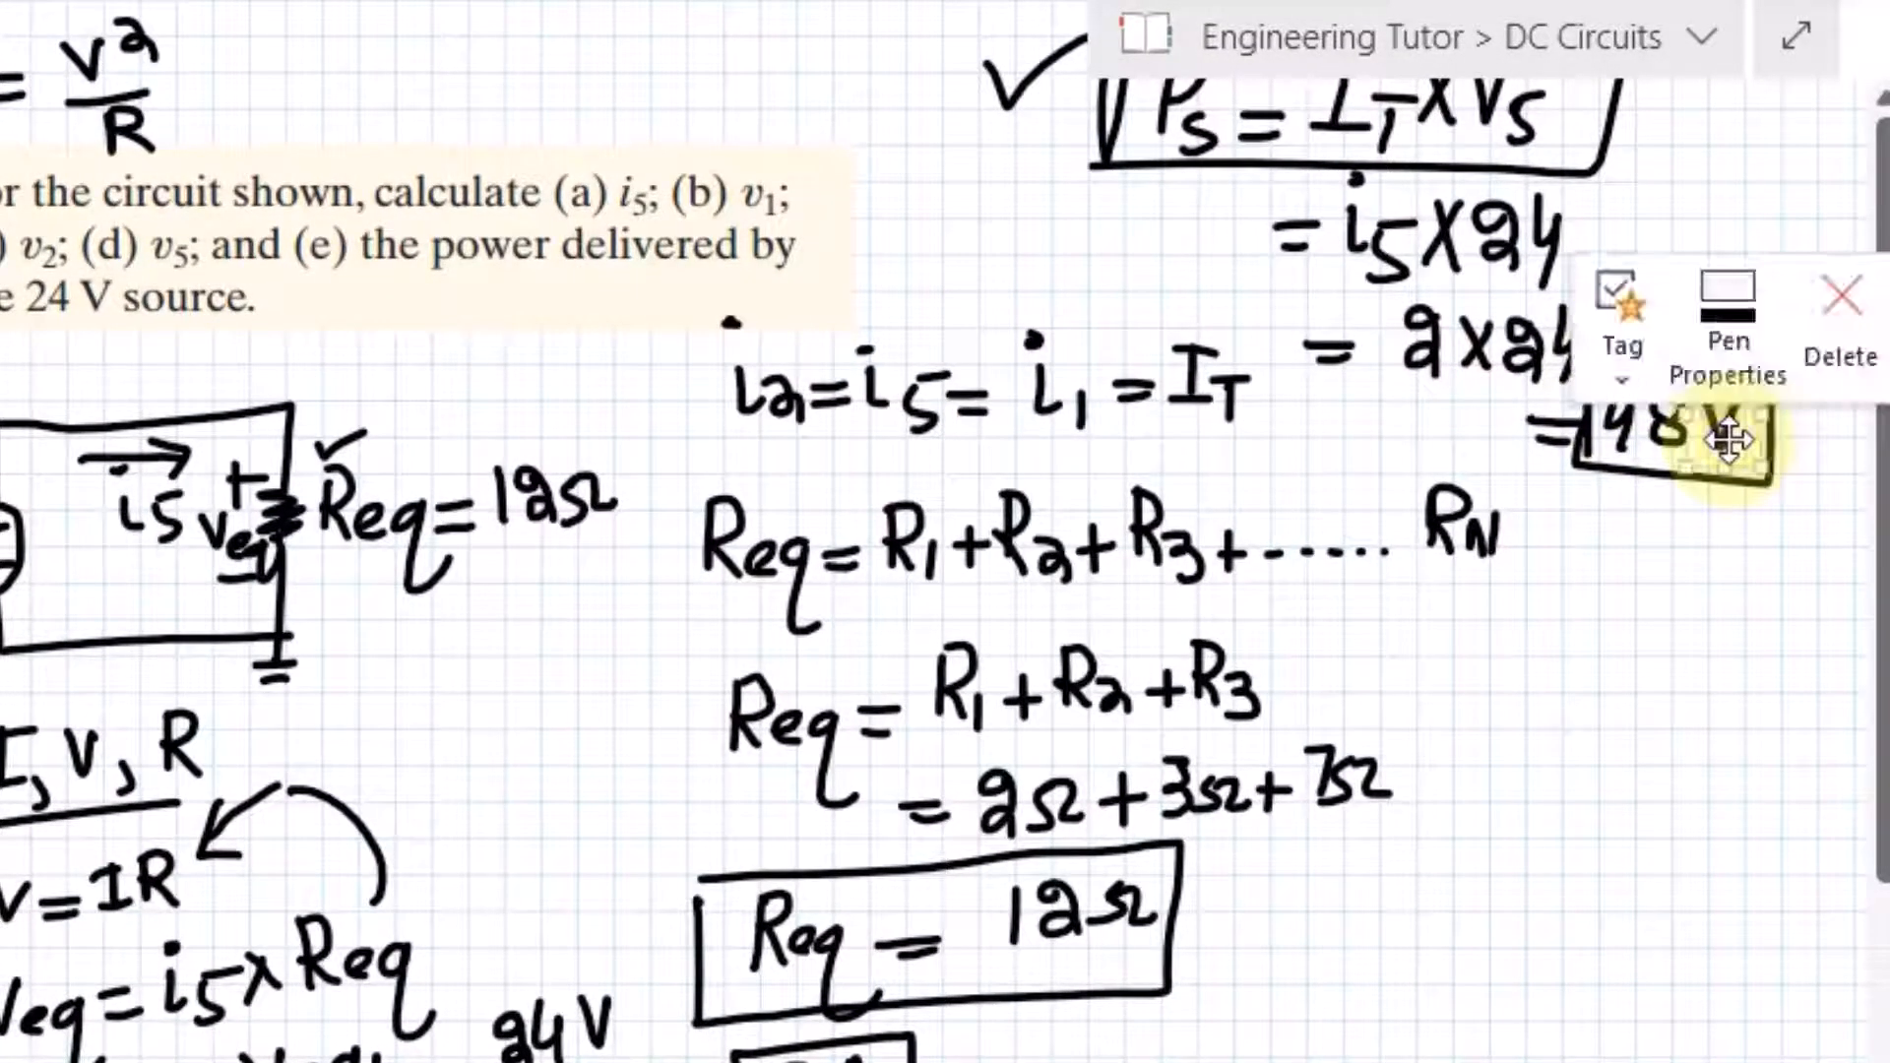
pyautogui.press('Delete')
pyautogui.click(1732, 441)
pyautogui.write('w')
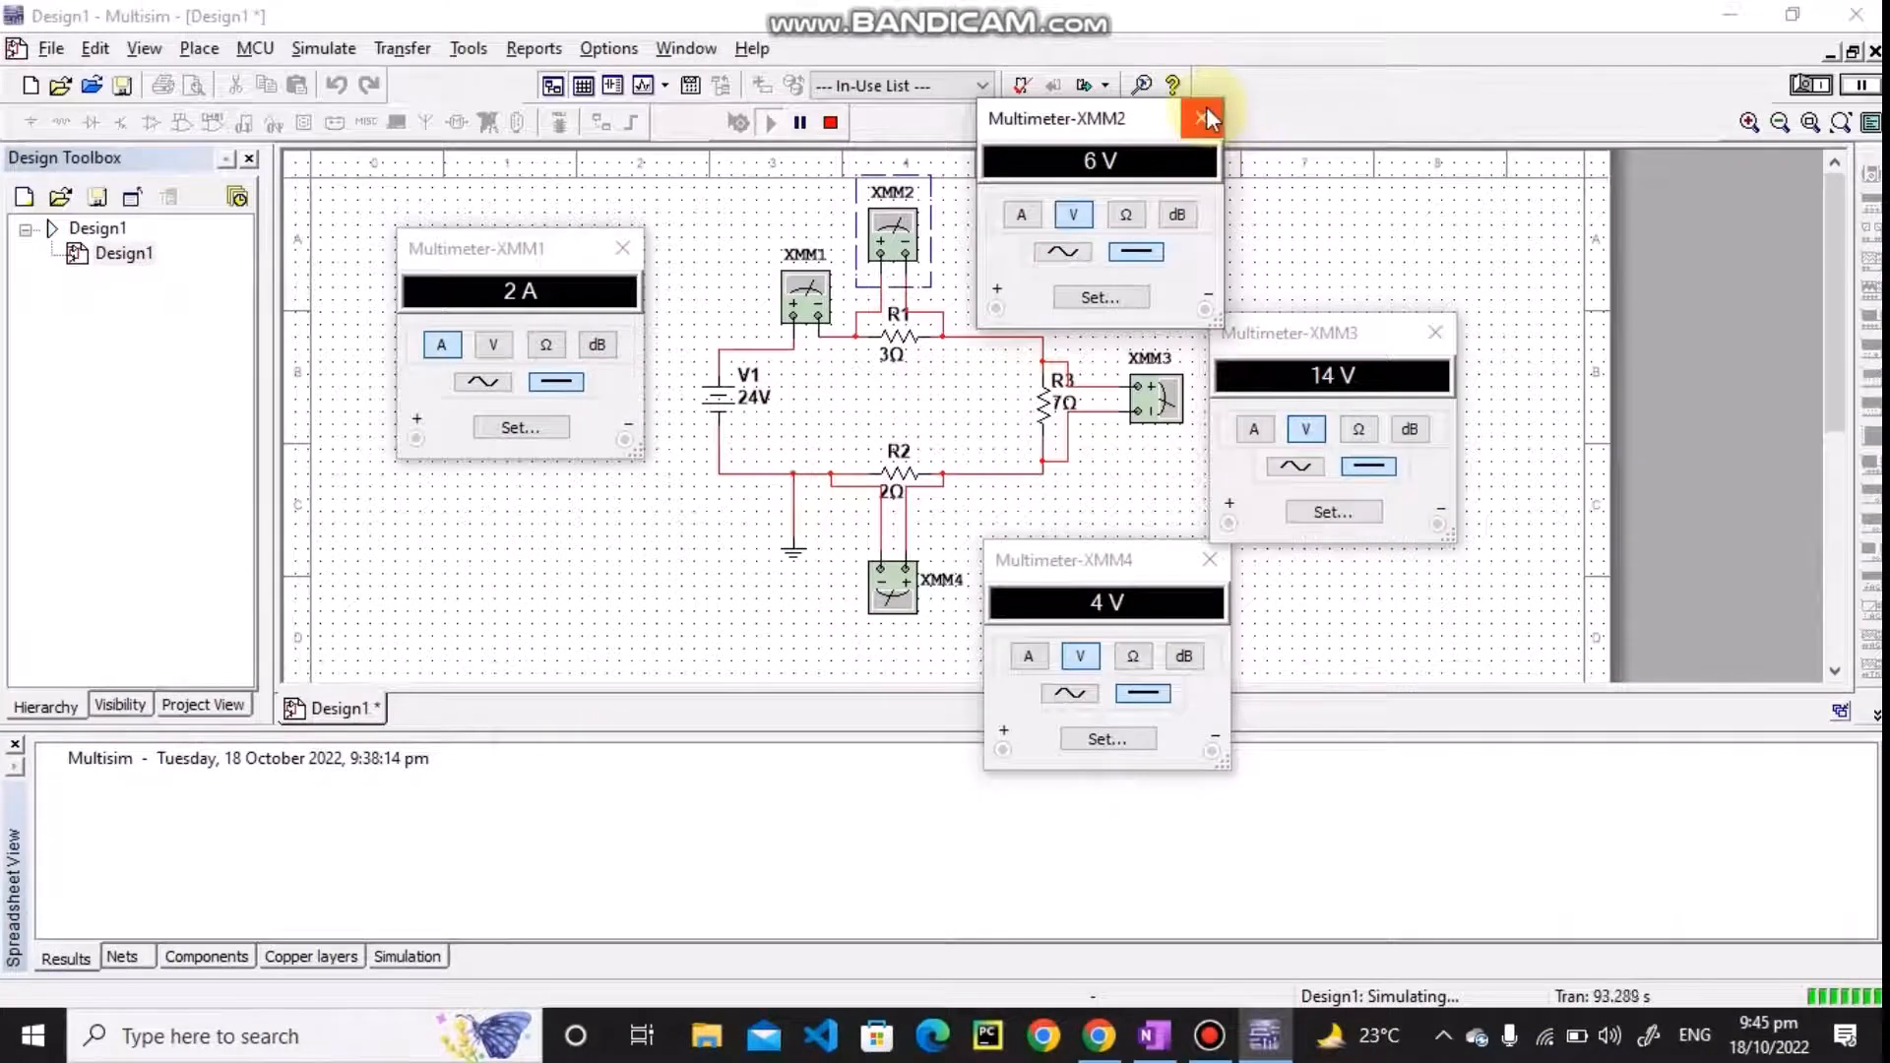
# Step: Back in Multisim, reposition the XMM2 and XMM4 readouts around the circuit, with XMM2 above XMM3
pyautogui.moveTo(1162, 128); pyautogui.dragTo(1336, 106)
pyautogui.moveTo(1147, 553); pyautogui.dragTo(1102, 522)
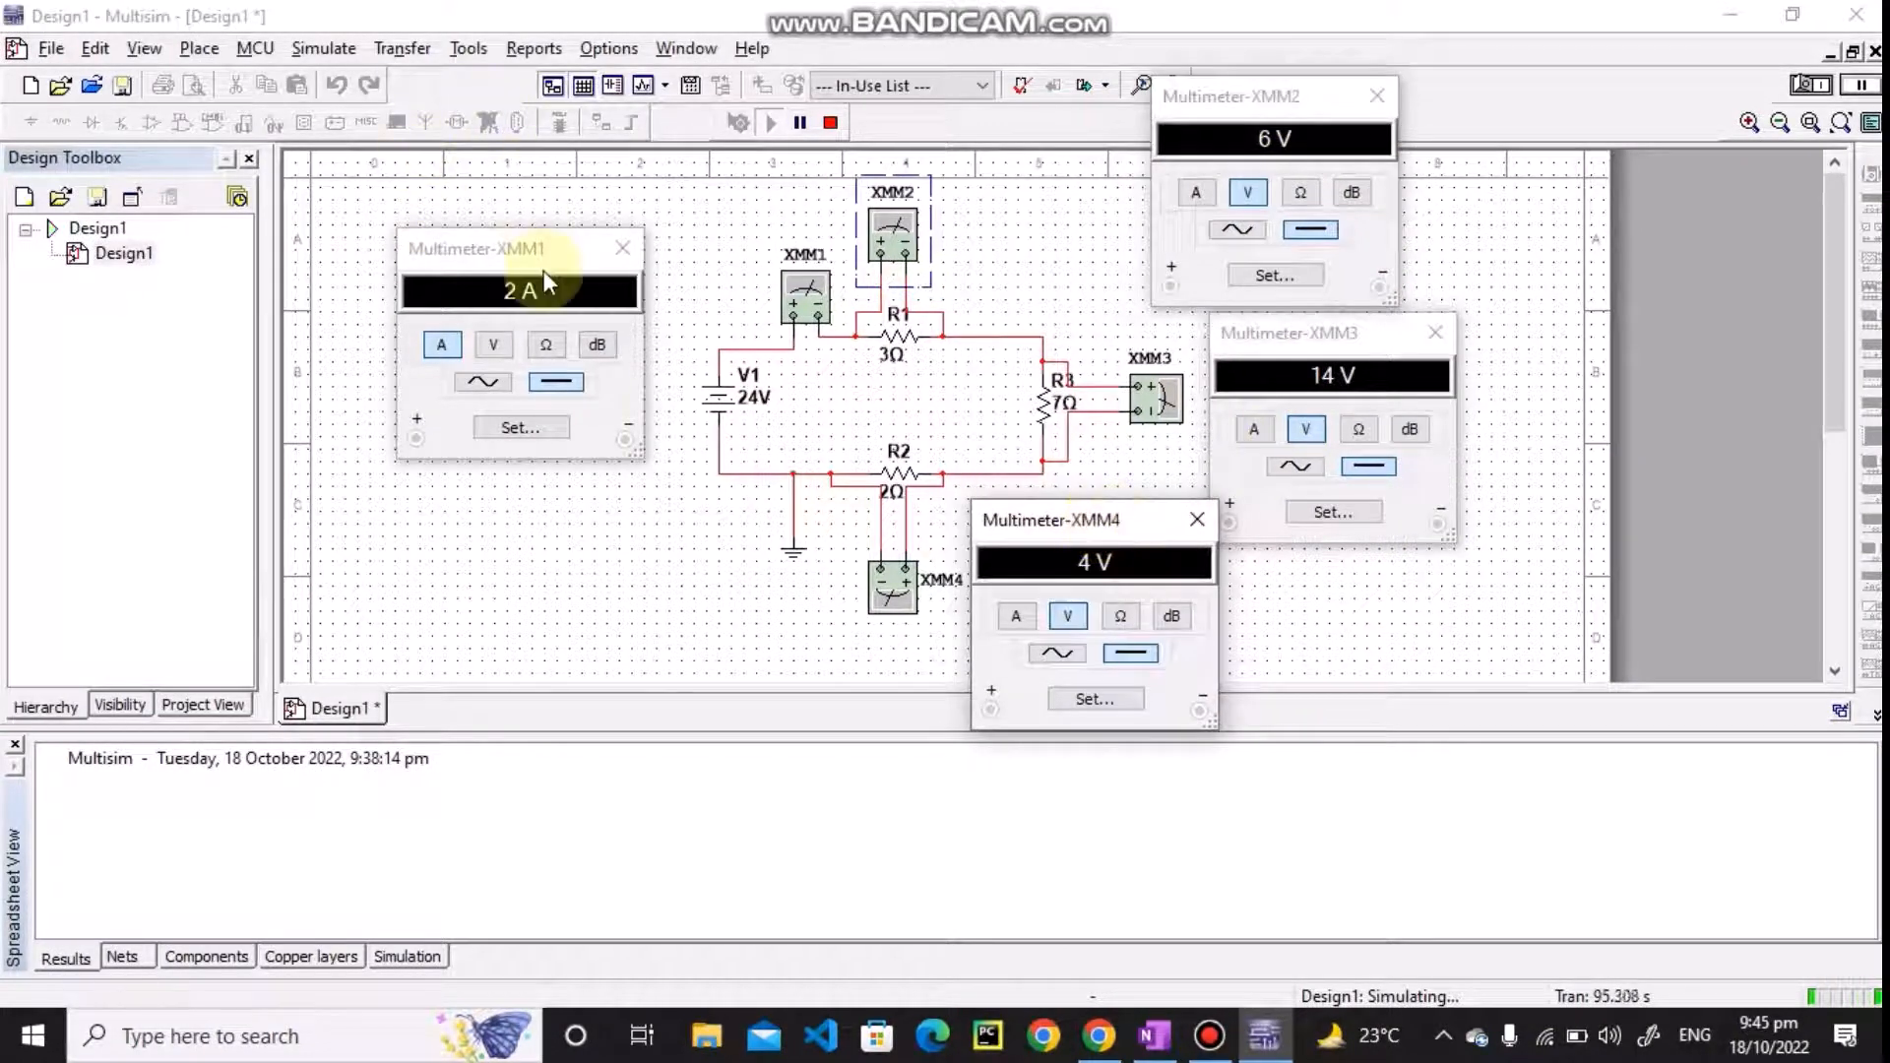